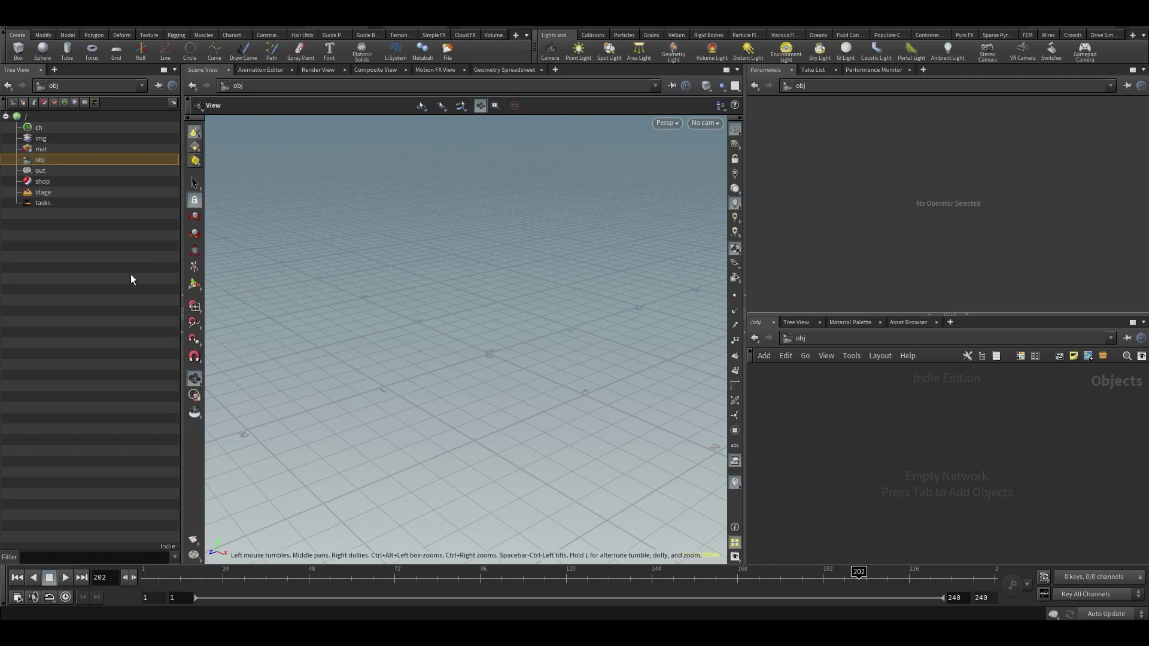
Step: Collapse the tree view pane and restore it
click(181, 294)
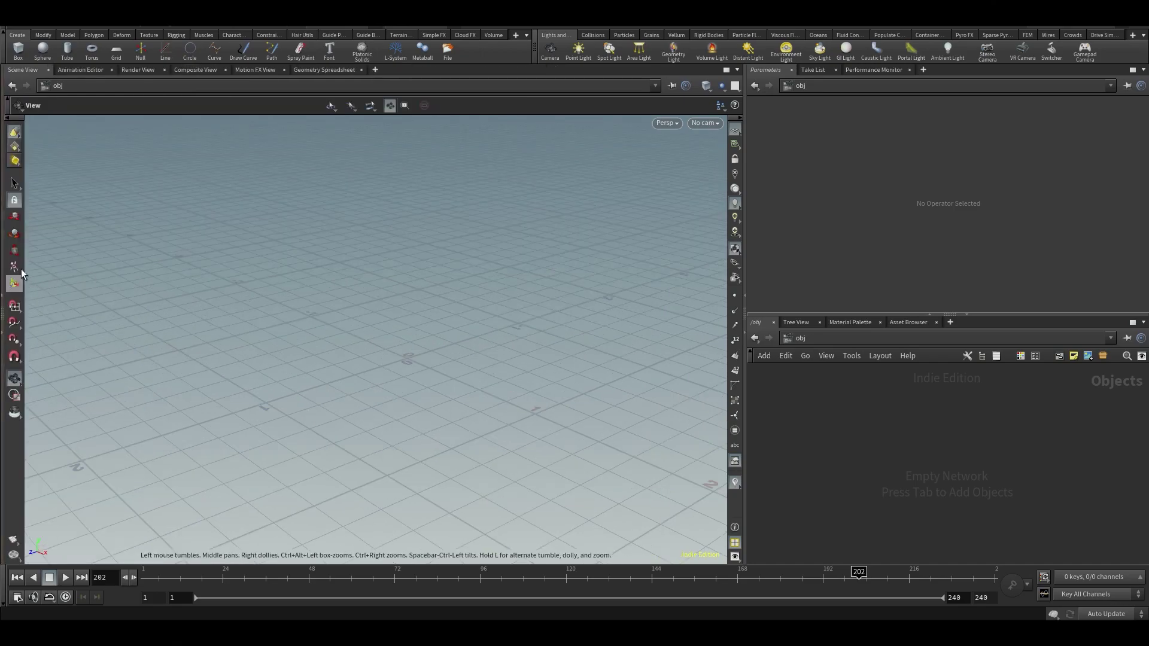
click(2, 299)
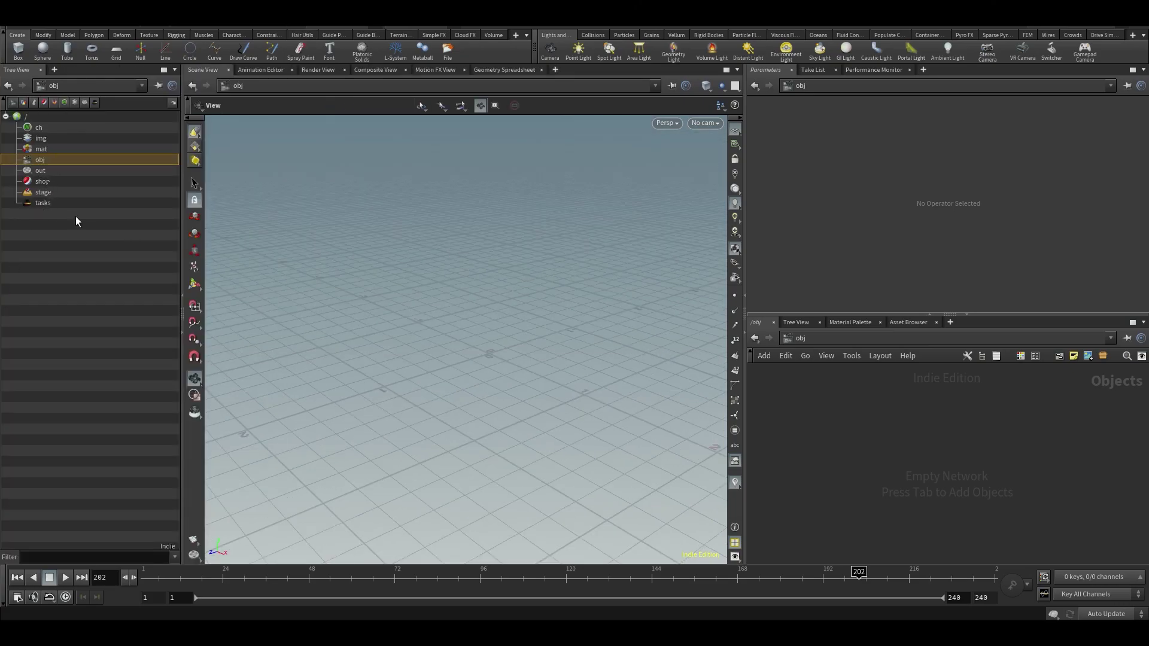
Step: Add a Geometry object to the empty obj network and rename it object_1
key(Tab)
click(929, 279)
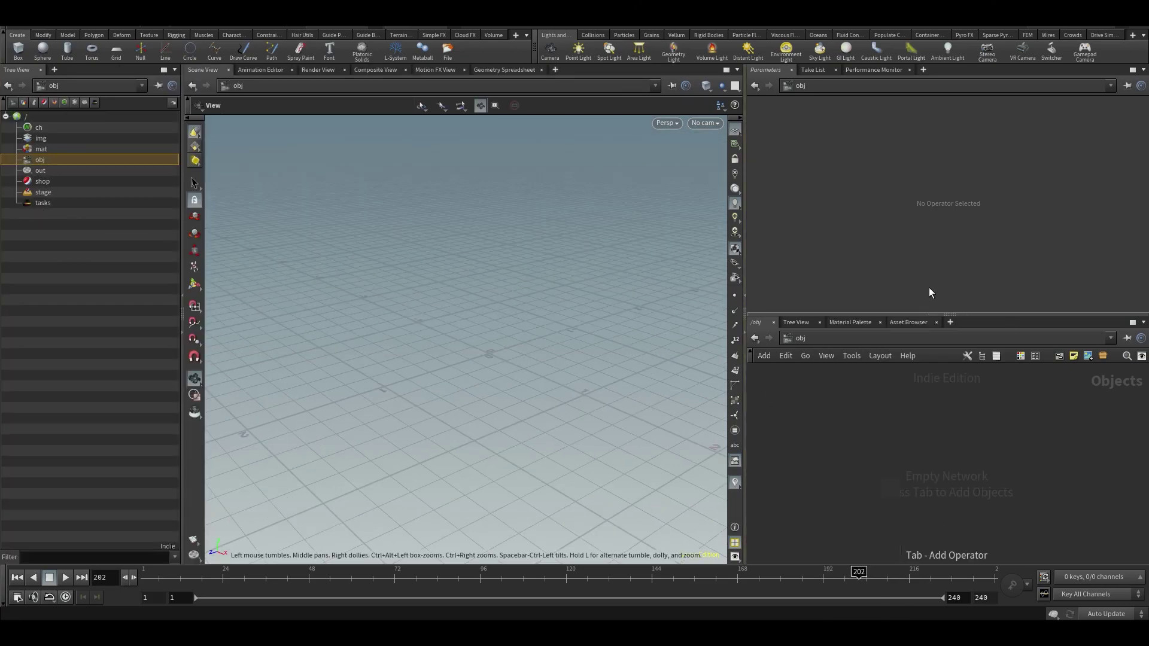
click(900, 419)
double_click(939, 418)
text(obj)
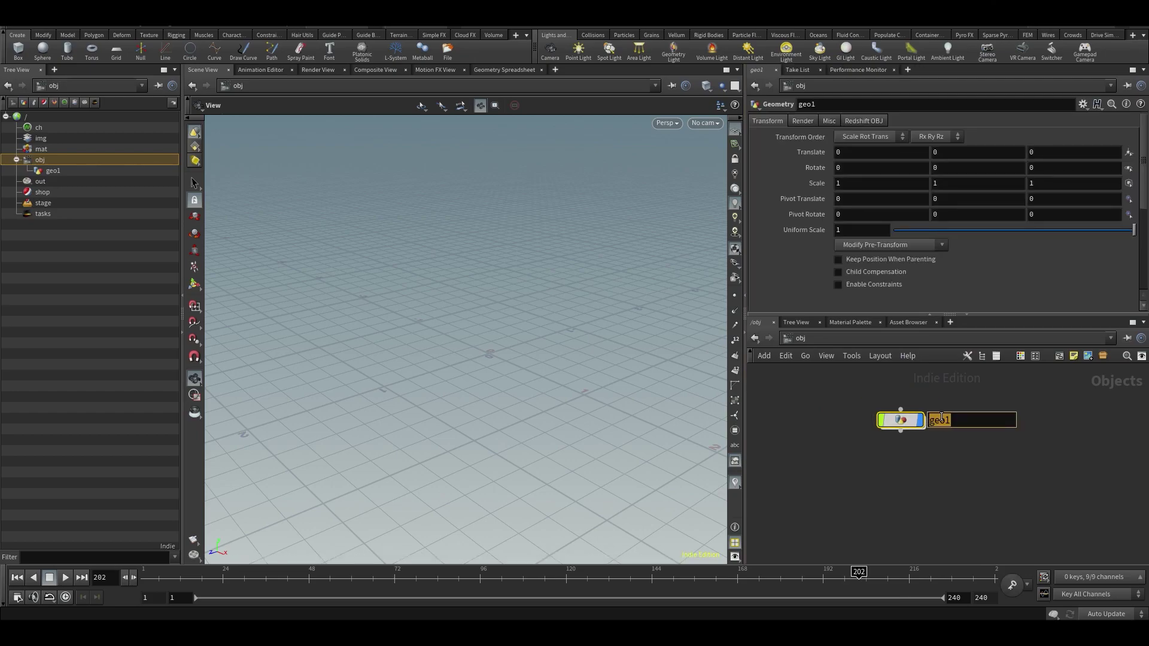
text(ect_1)
key(Return)
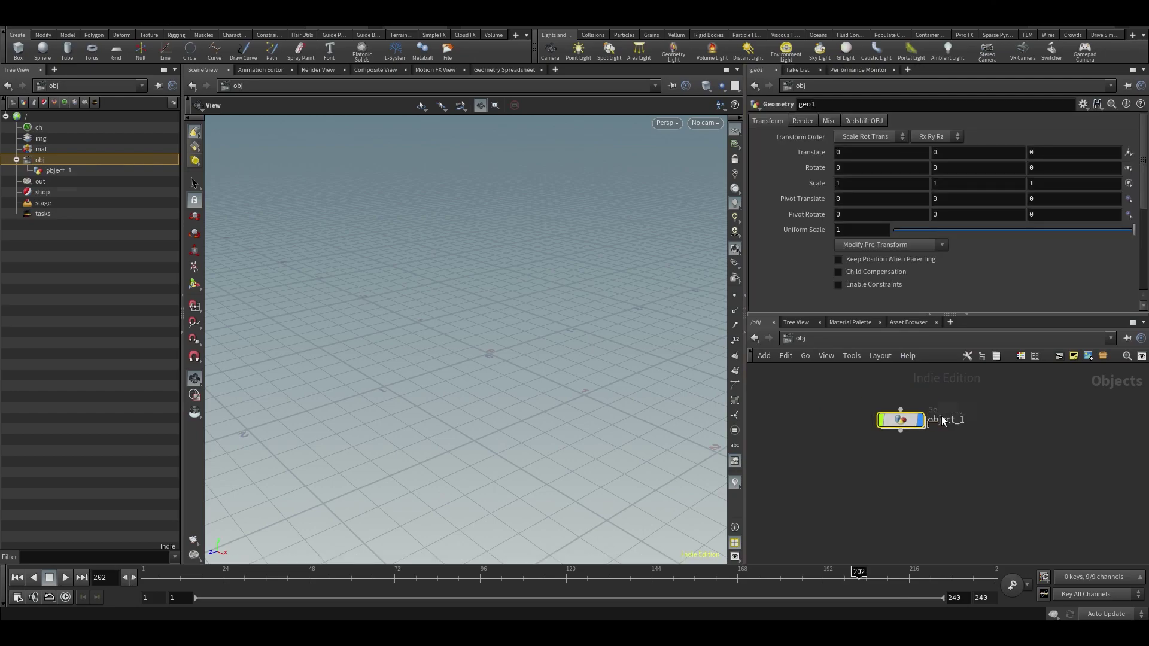
Step: Duplicate object_1 as object_2 and line the copy up beside the original in the network
click(900, 409)
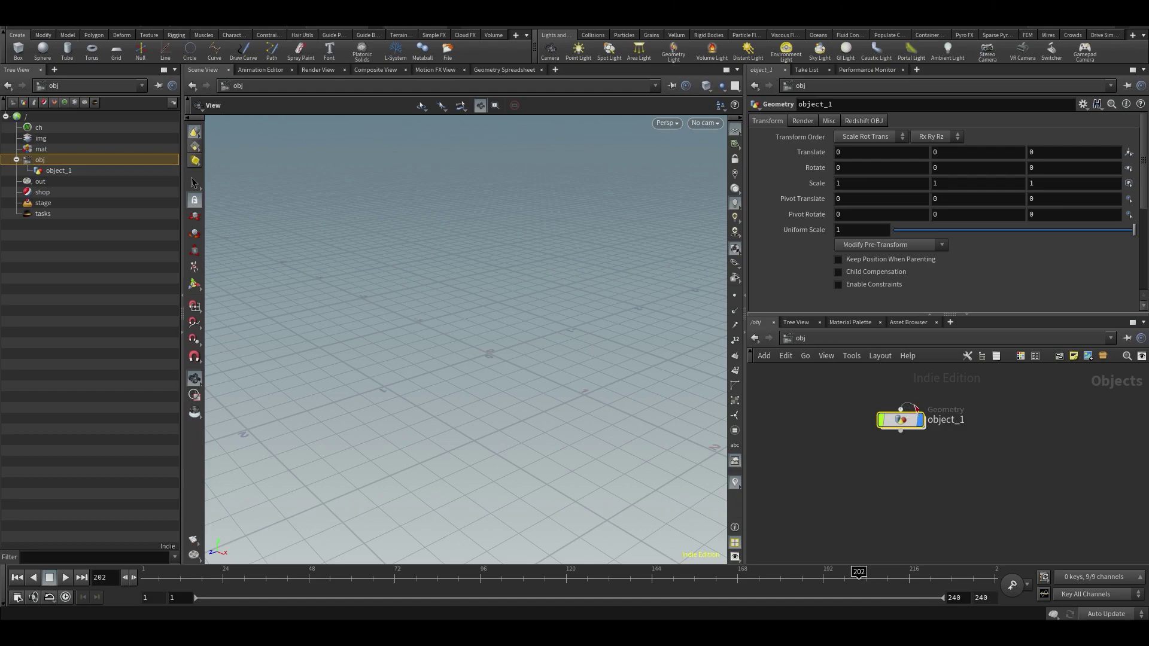
key(ctrl+c)
mouse_move(900, 422)
mouse_down()
mouse_move(931, 435)
mouse_move(908, 431)
mouse_up()
key(ctrl+v)
click(1017, 426)
middle_drag(1013, 465, 963, 478)
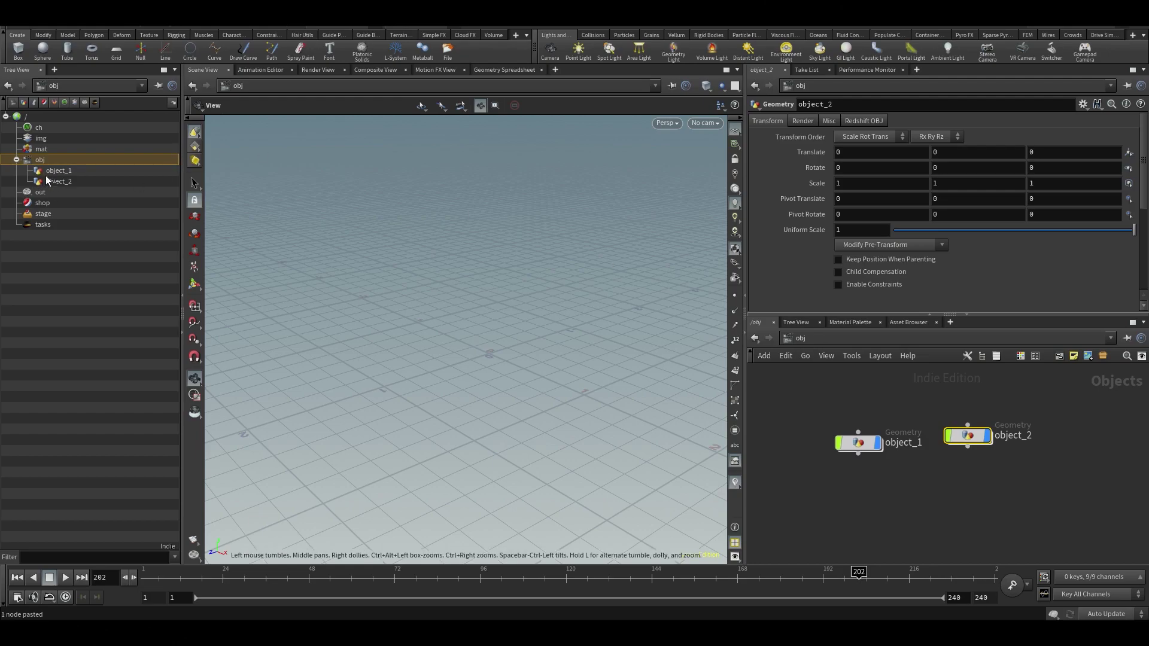
drag(979, 443, 982, 449)
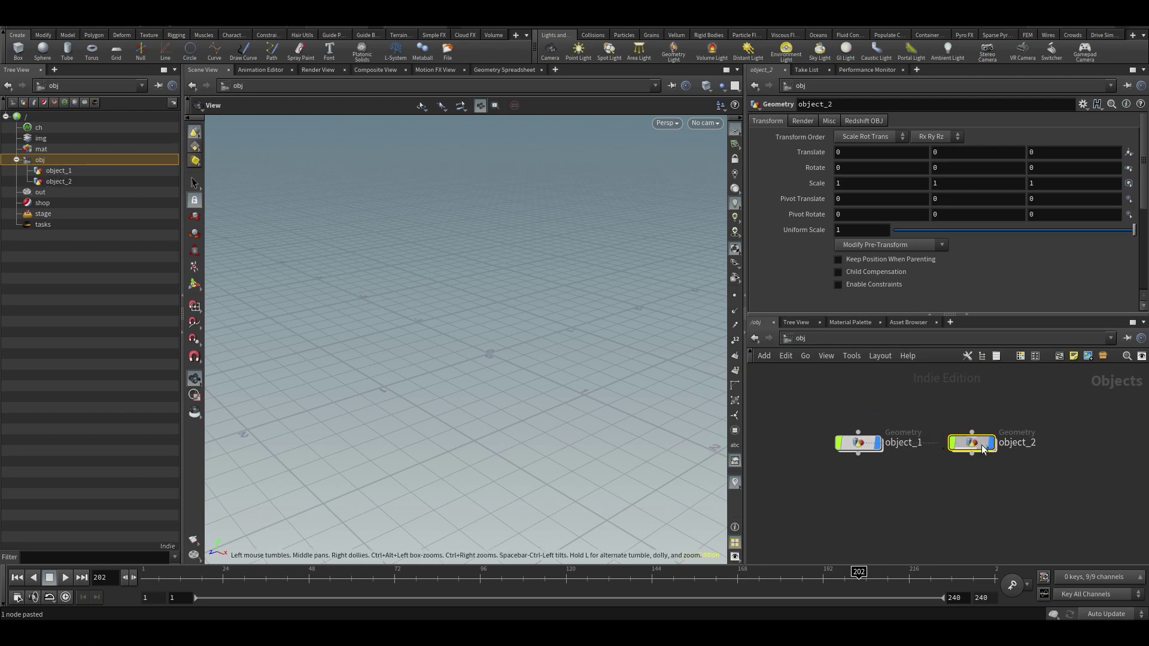
Step: Go inside object_1 and add a Test Geometry: Pig Head node
double_click(866, 443)
key(Tab)
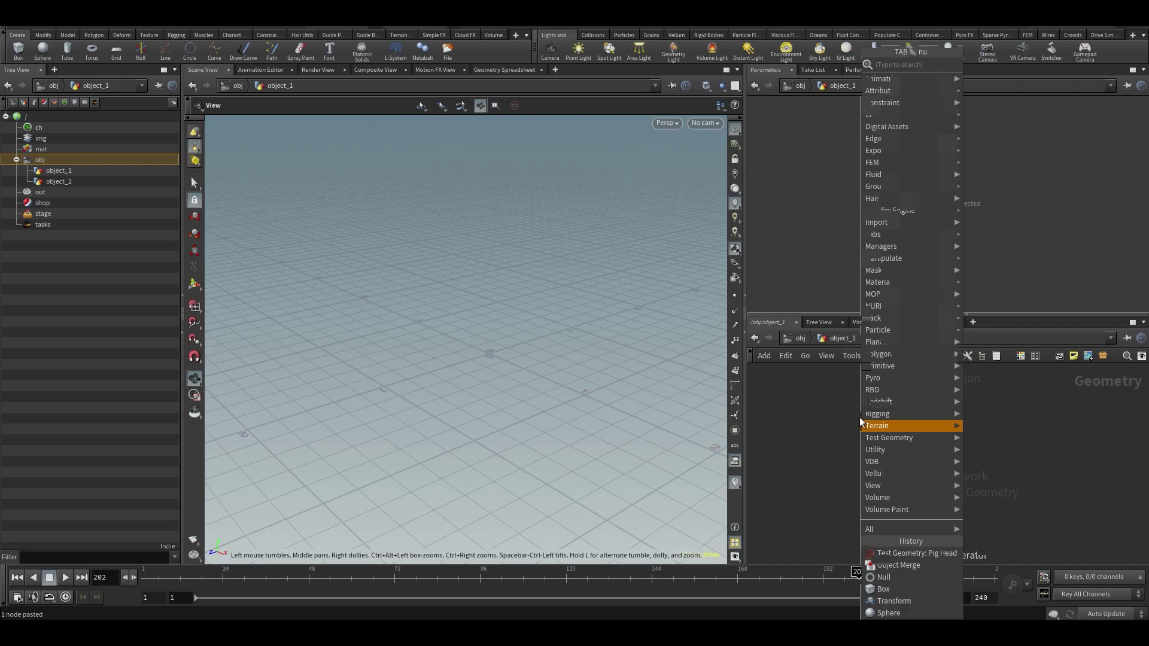
text(pig)
key(Return)
click(859, 418)
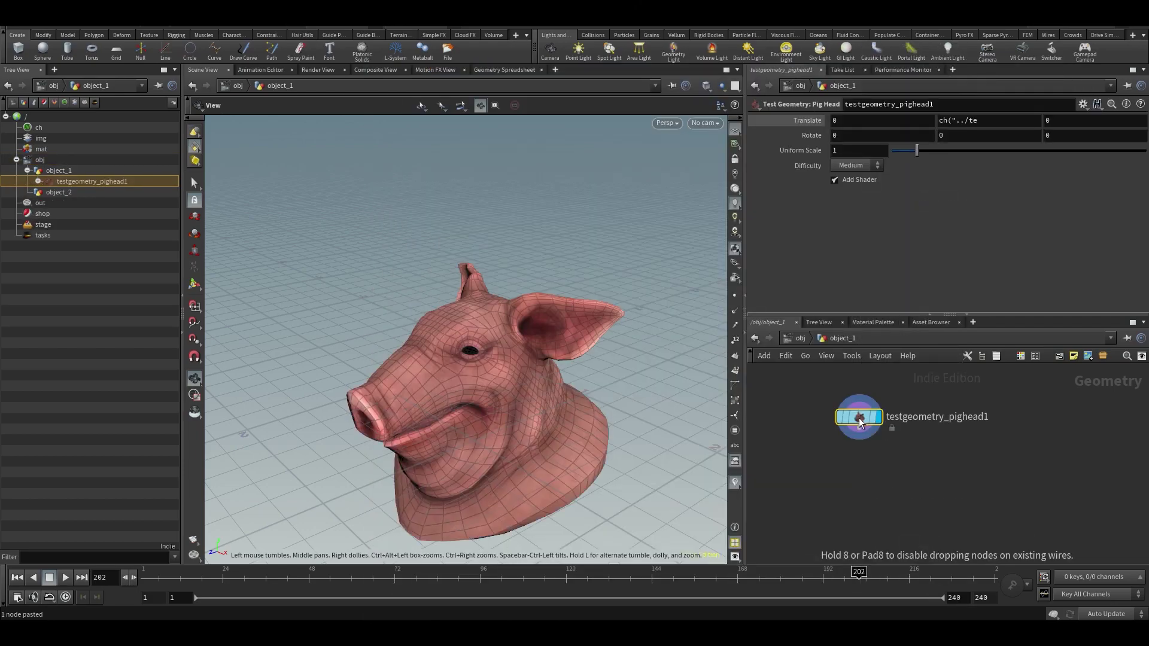
Step: Add a Null node below the pig head and rename it OUT_PIG
key(Tab)
text(null)
key(Return)
key(Return)
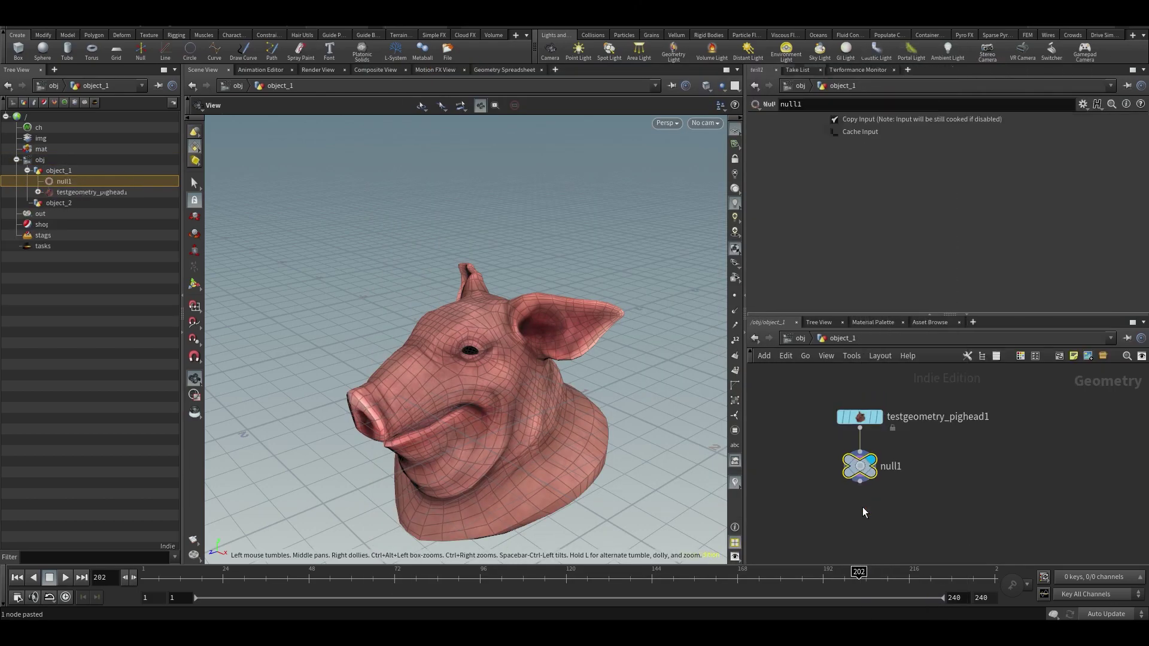
double_click(890, 464)
text(OUT_PIG)
key(Return)
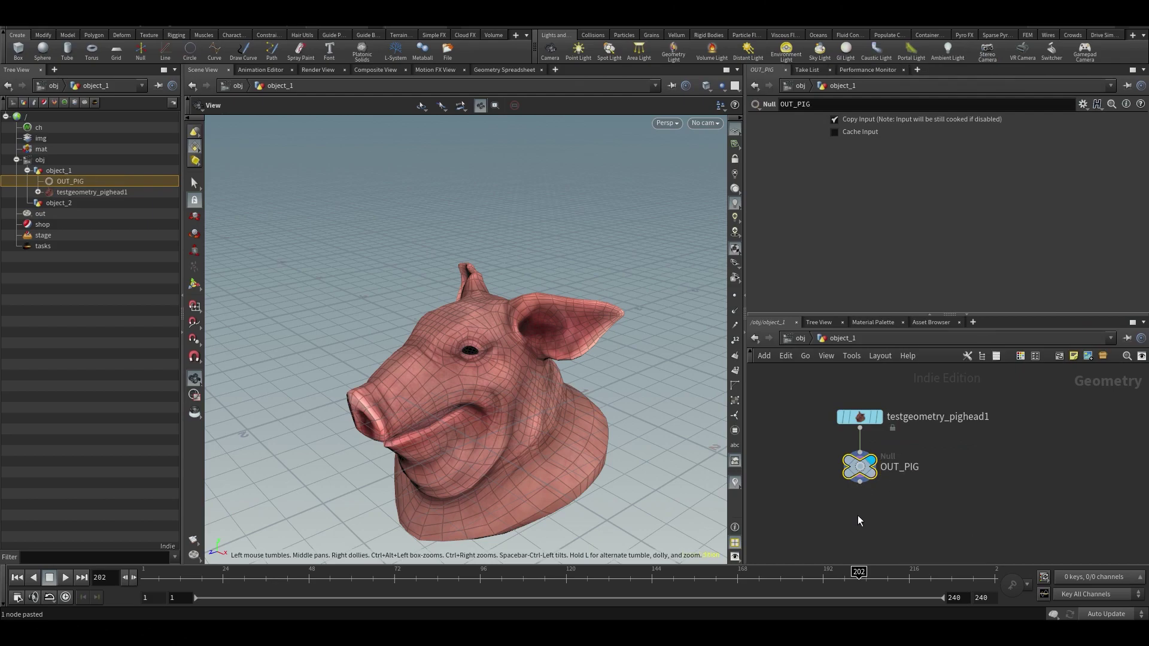
Step: Return to the object level, enter object_2 and add an Object Merge node to its network
key(ctrl+c)
key(u)
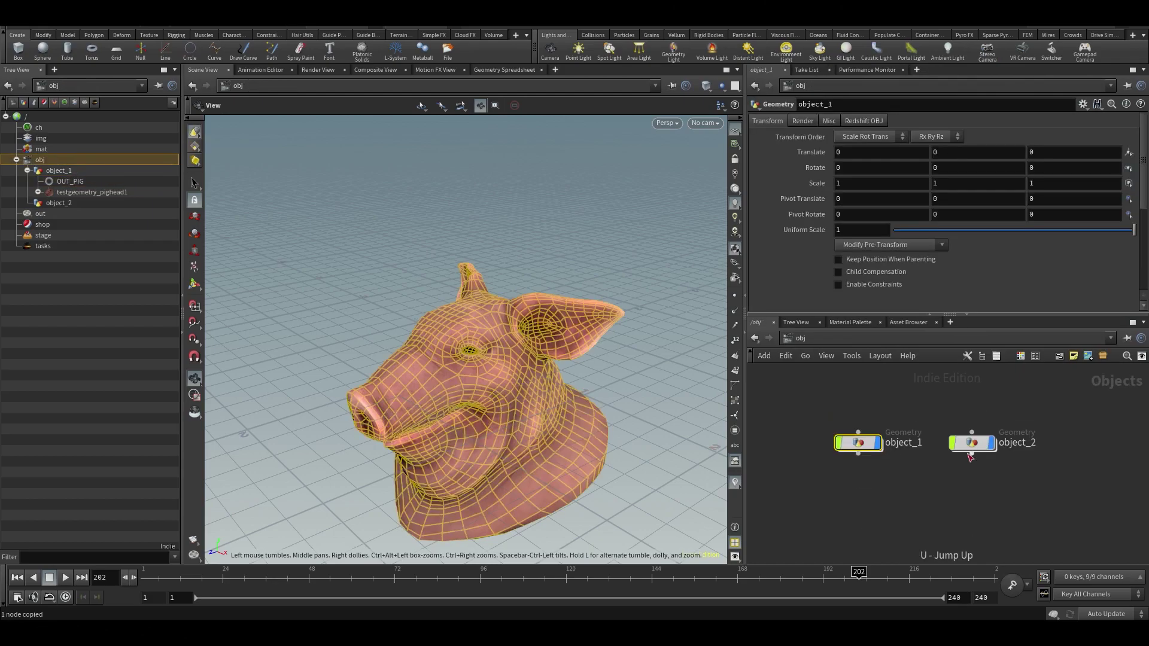
double_click(972, 443)
key(Tab)
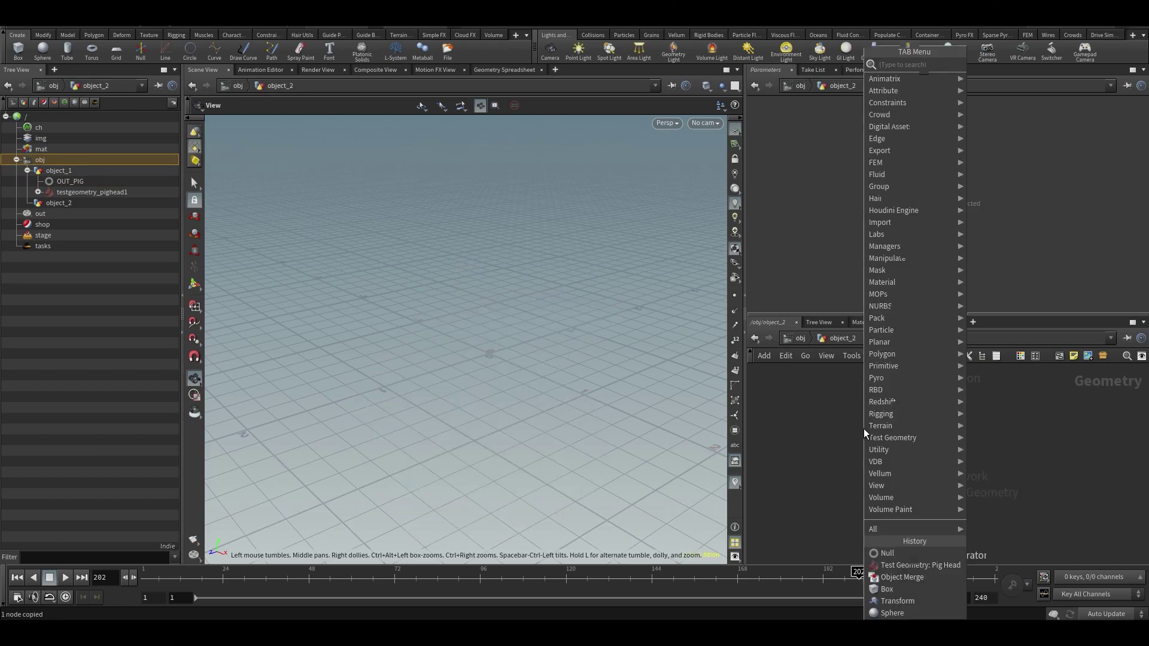
text(ob)
key(Return)
click(863, 428)
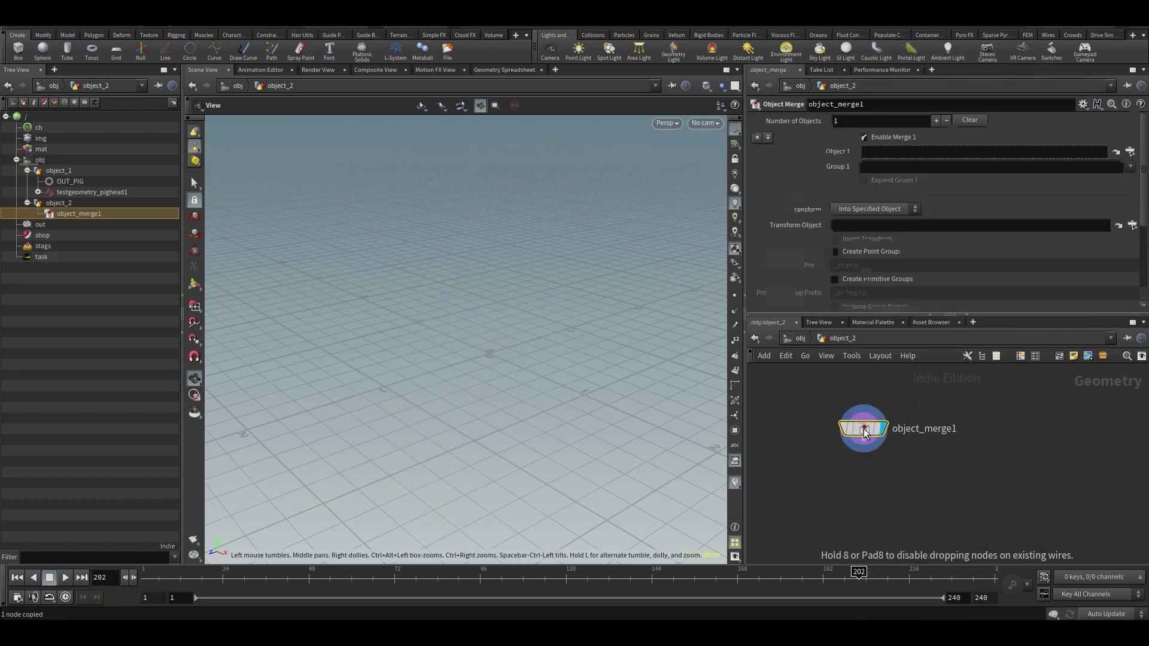
drag(865, 432, 888, 442)
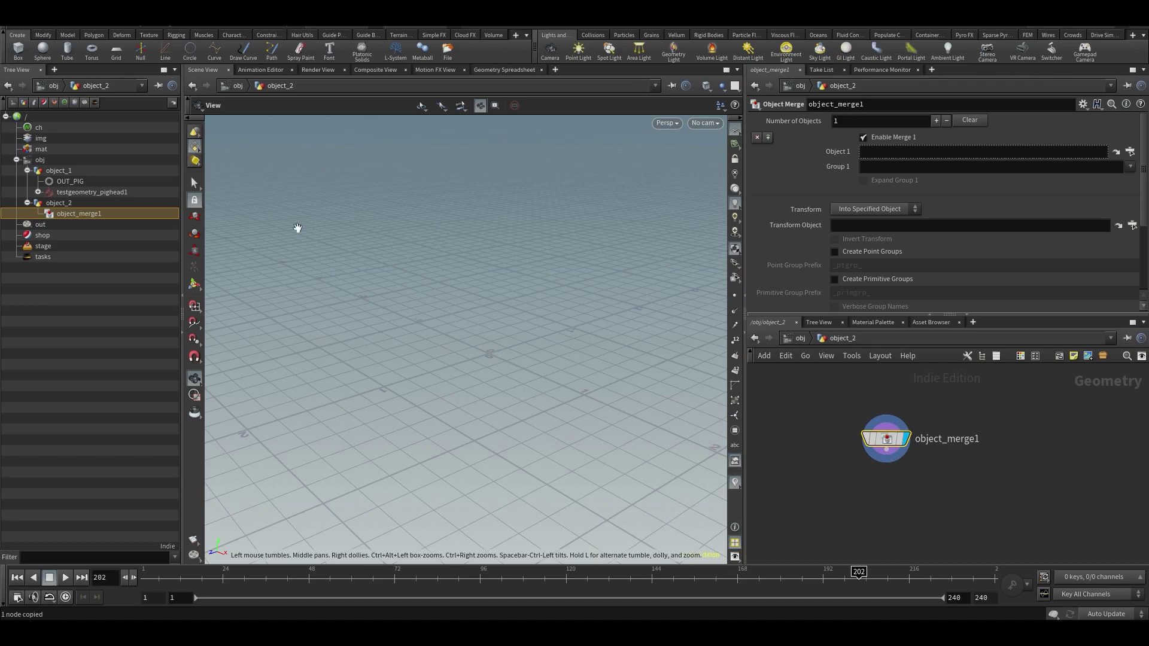
middle_drag(999, 513, 977, 512)
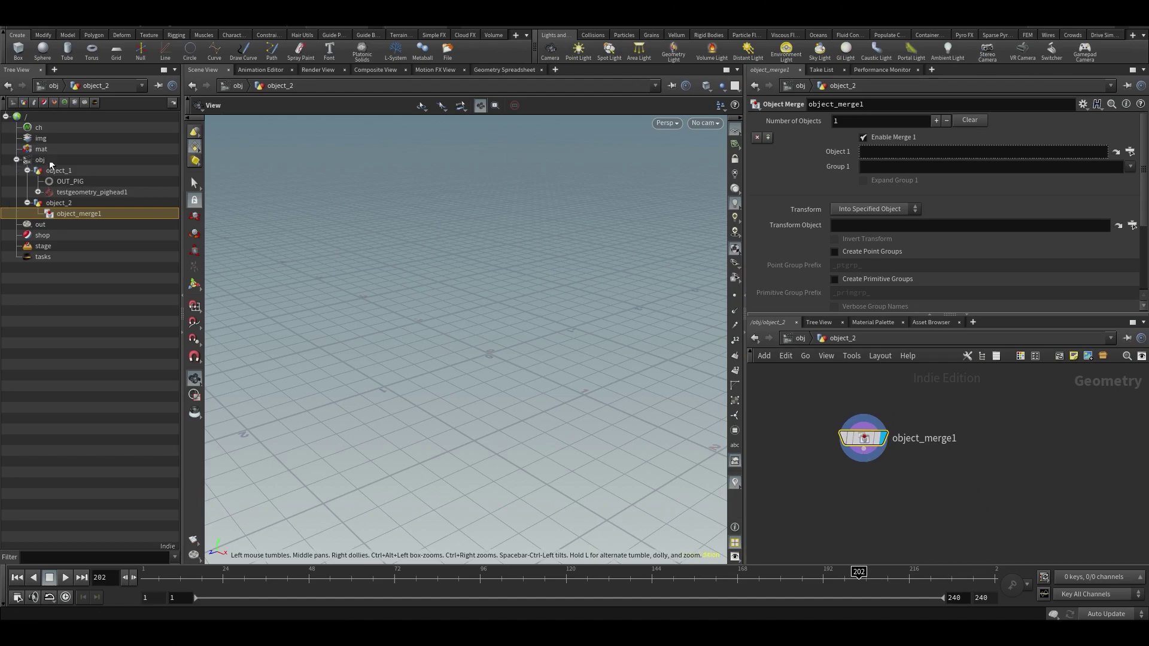
Step: Examine the hierarchy of object_1 and object_2 under obj by collapsing and expanding its branches
click(16, 160)
click(16, 160)
click(27, 171)
click(27, 181)
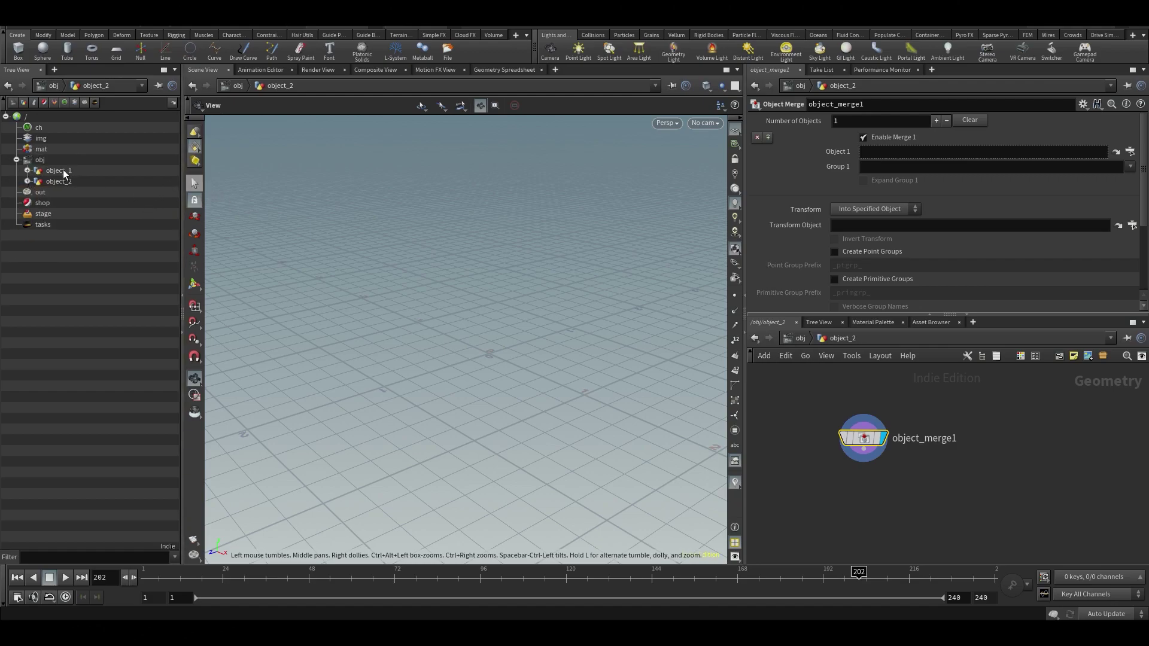
click(27, 170)
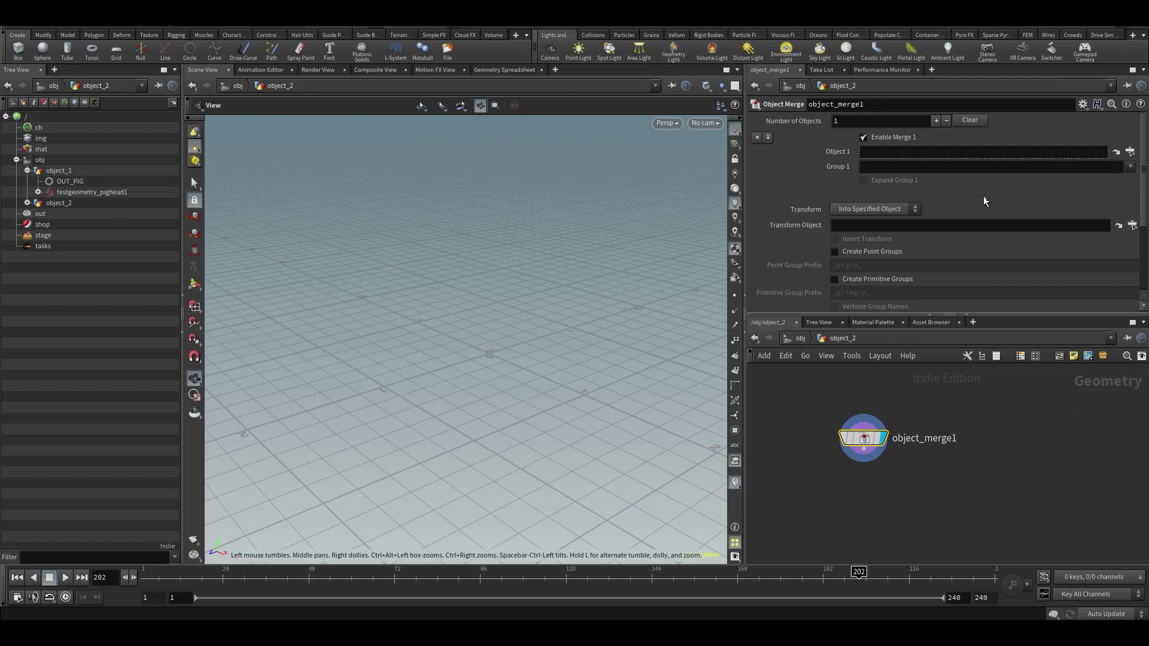
Step: Set Object 1 of the Object Merge node to the OUT_PIG null inside object_1
click(1130, 152)
drag(1063, 31, 632, 306)
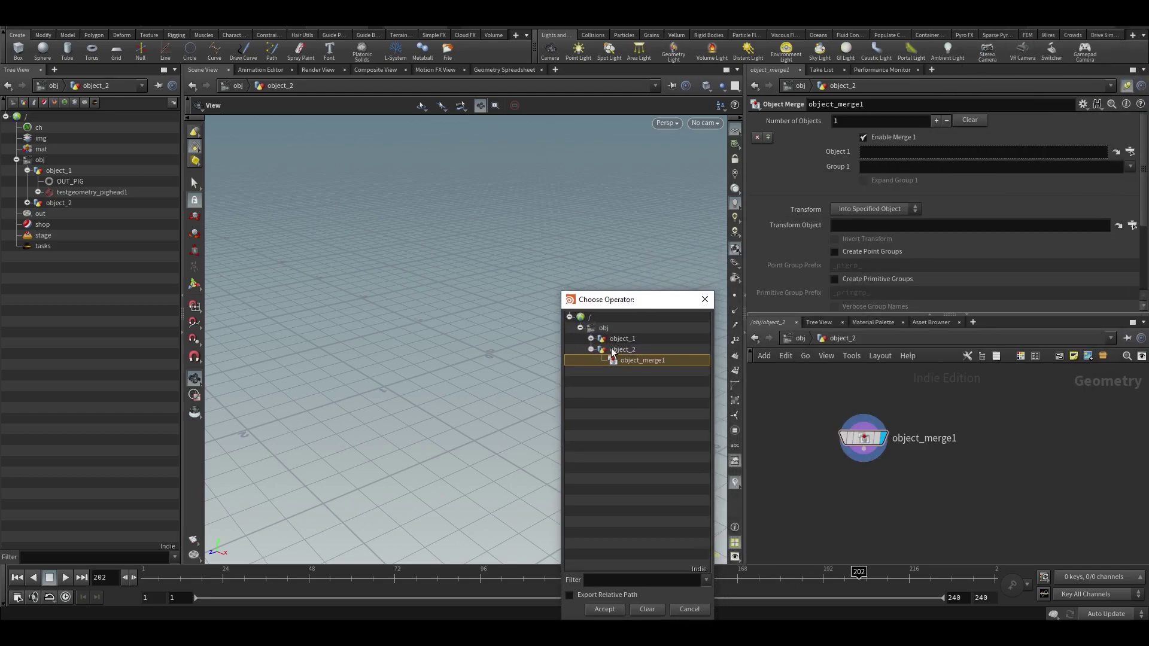
click(591, 339)
click(625, 349)
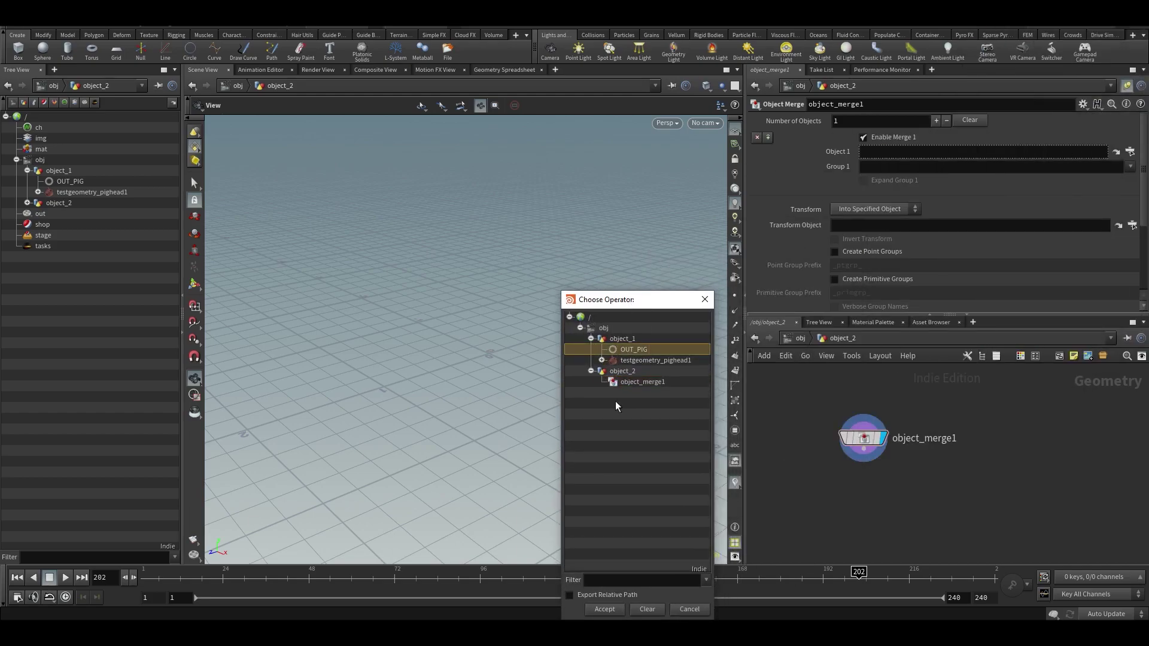
click(603, 609)
Step: Examine the parts of the operator path entered for Object 1
drag(878, 154, 841, 153)
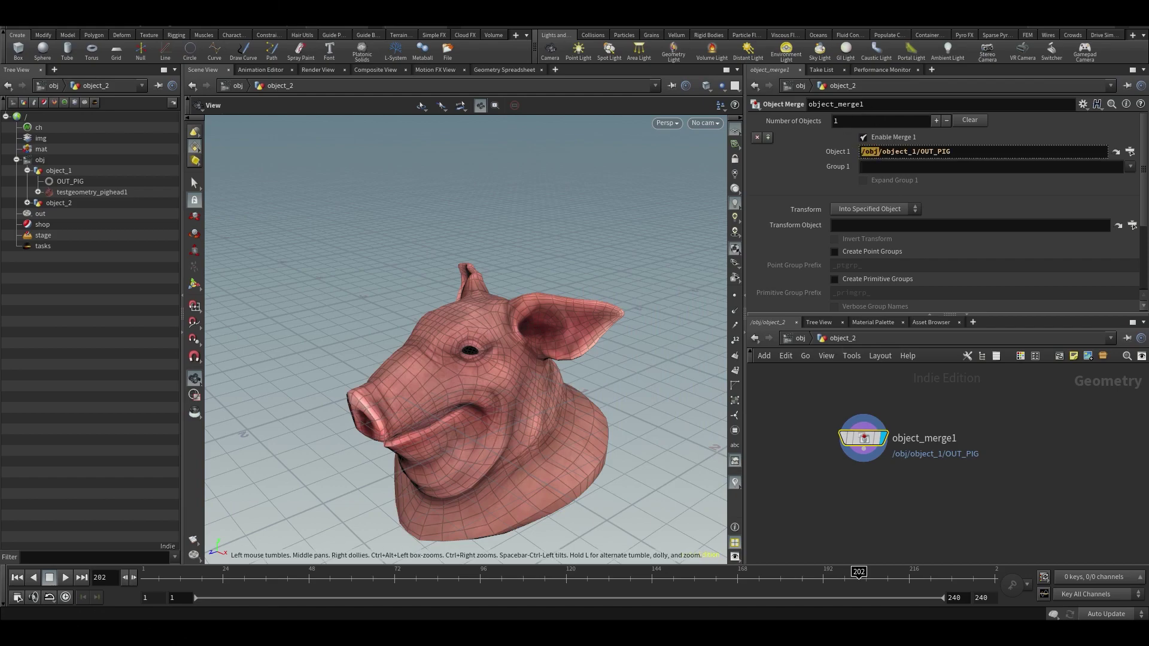
drag(916, 153, 887, 154)
click(1030, 464)
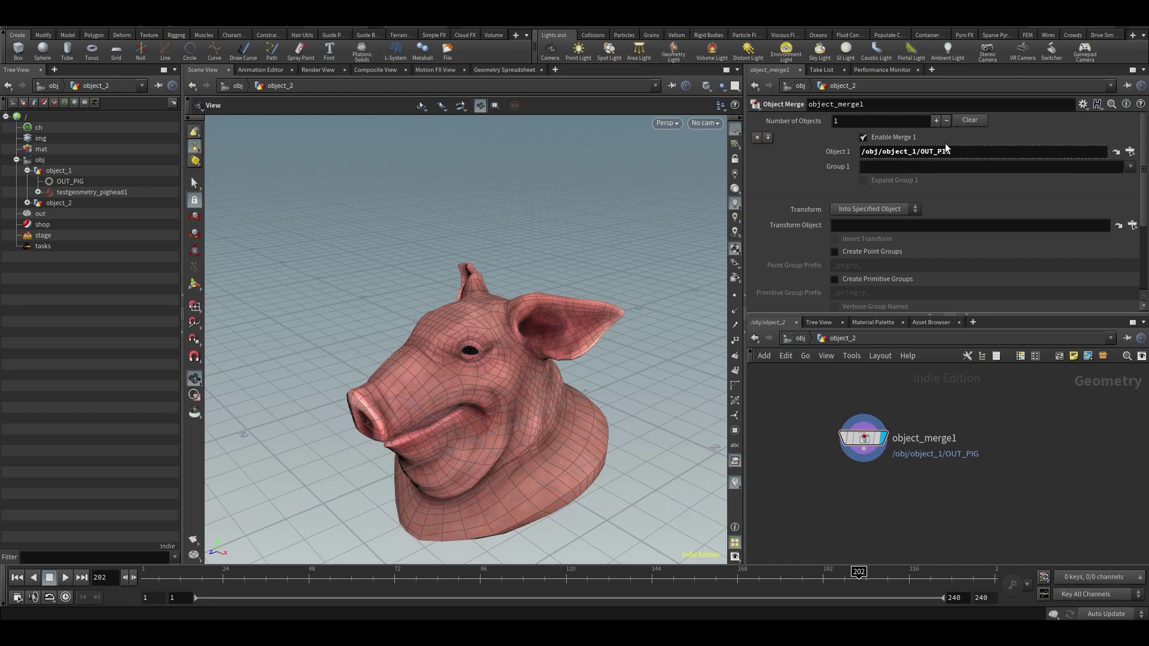
drag(954, 153, 844, 189)
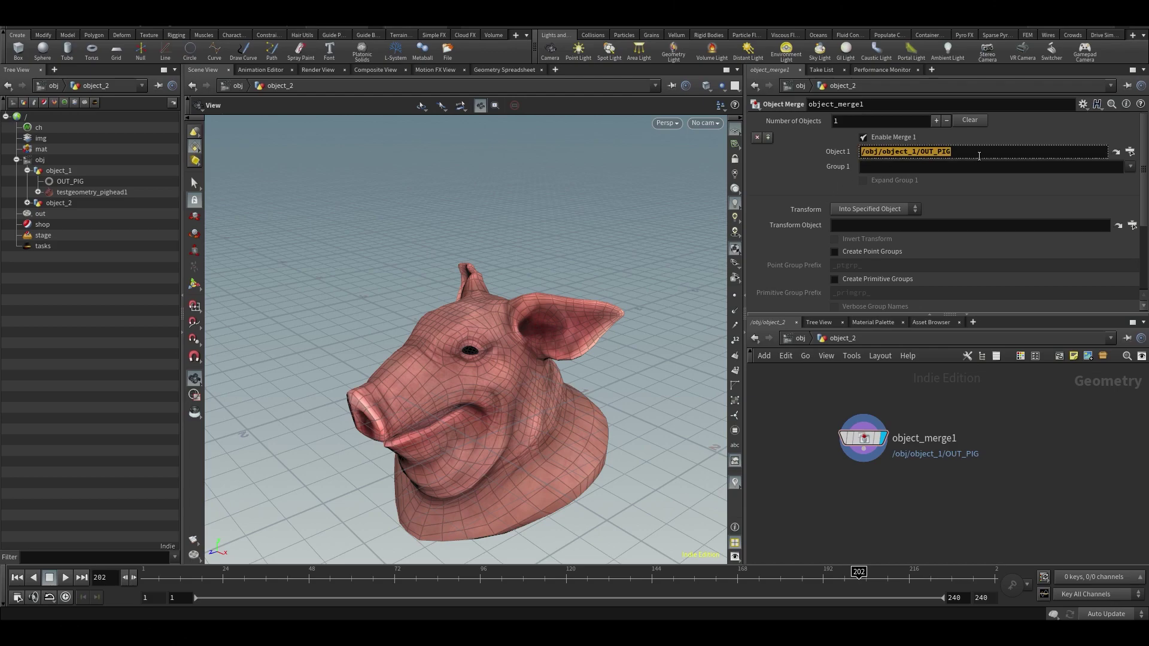
click(985, 154)
Step: Hide the reference grid in the 3D viewport
middle_drag(980, 478, 1020, 527)
click(734, 131)
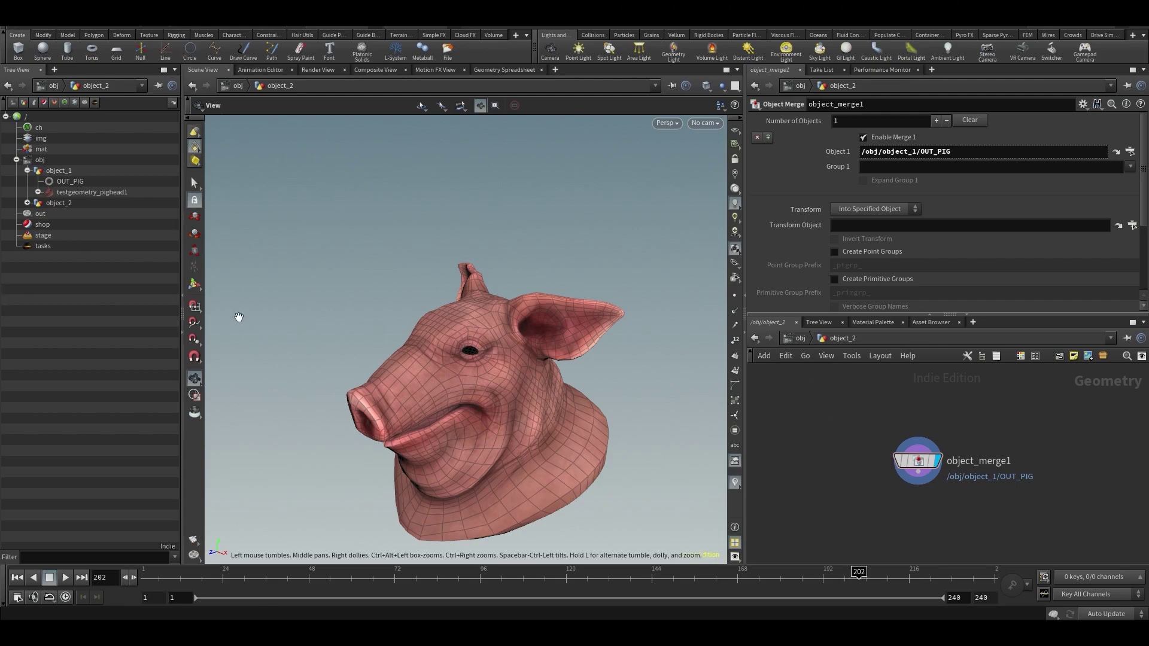
middle_drag(1072, 485, 1048, 473)
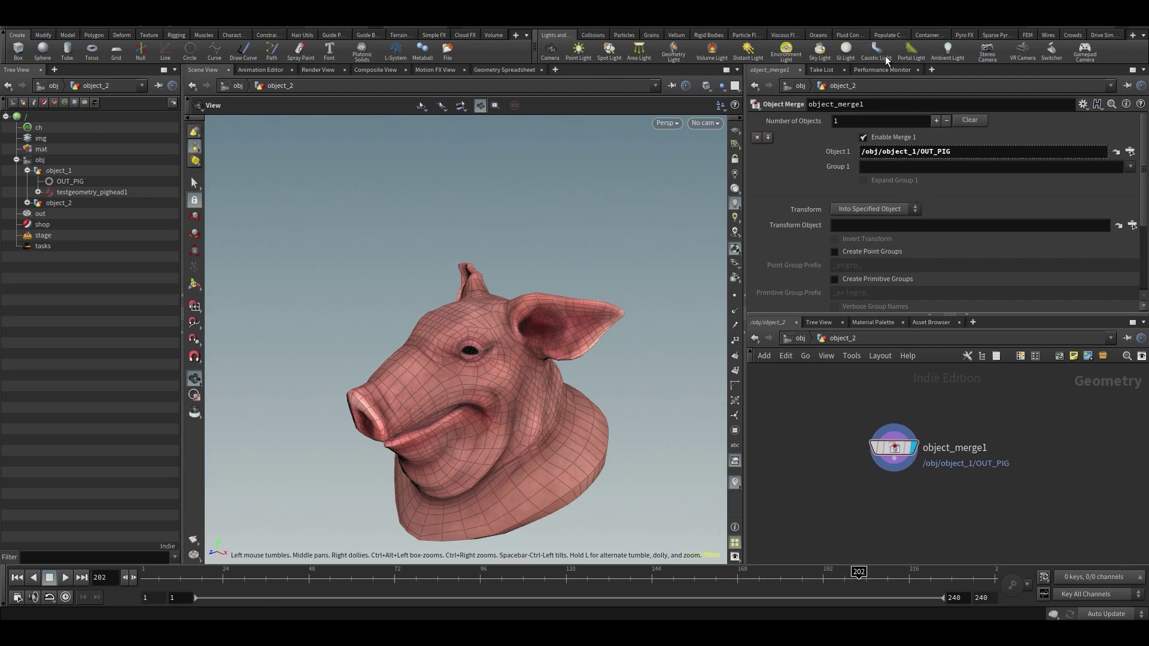
Step: Add a Box node beside the Object Merge node in object_2
middle_drag(770, 416, 888, 444)
key(Tab)
mouse_move(888, 425)
text(box)
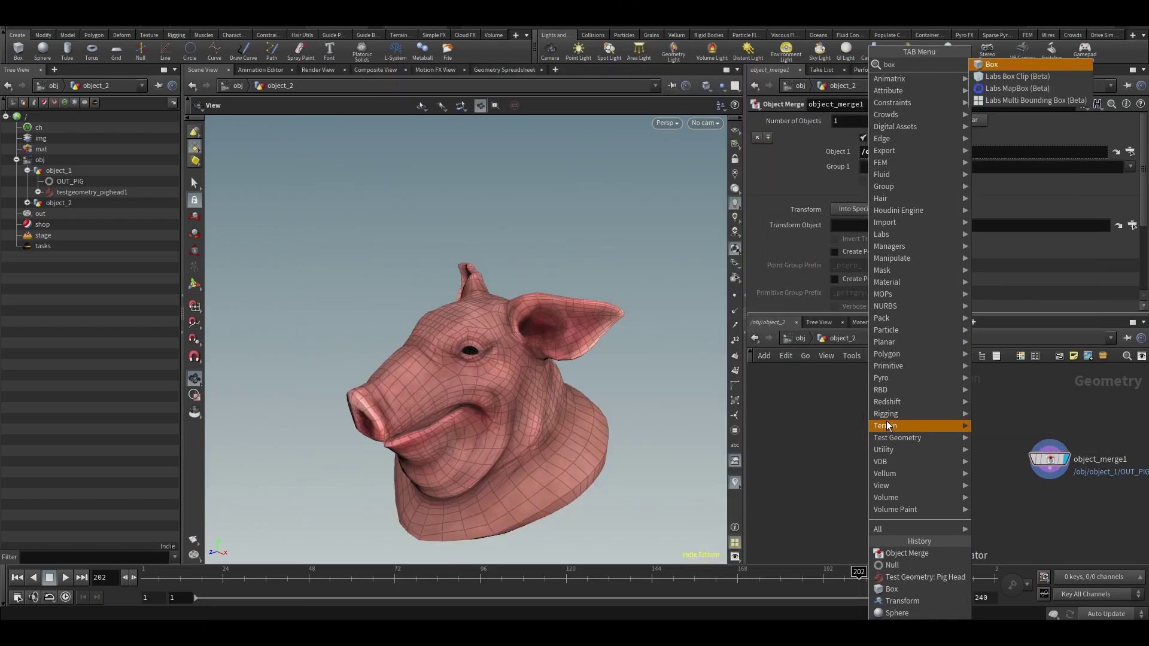
key(Return)
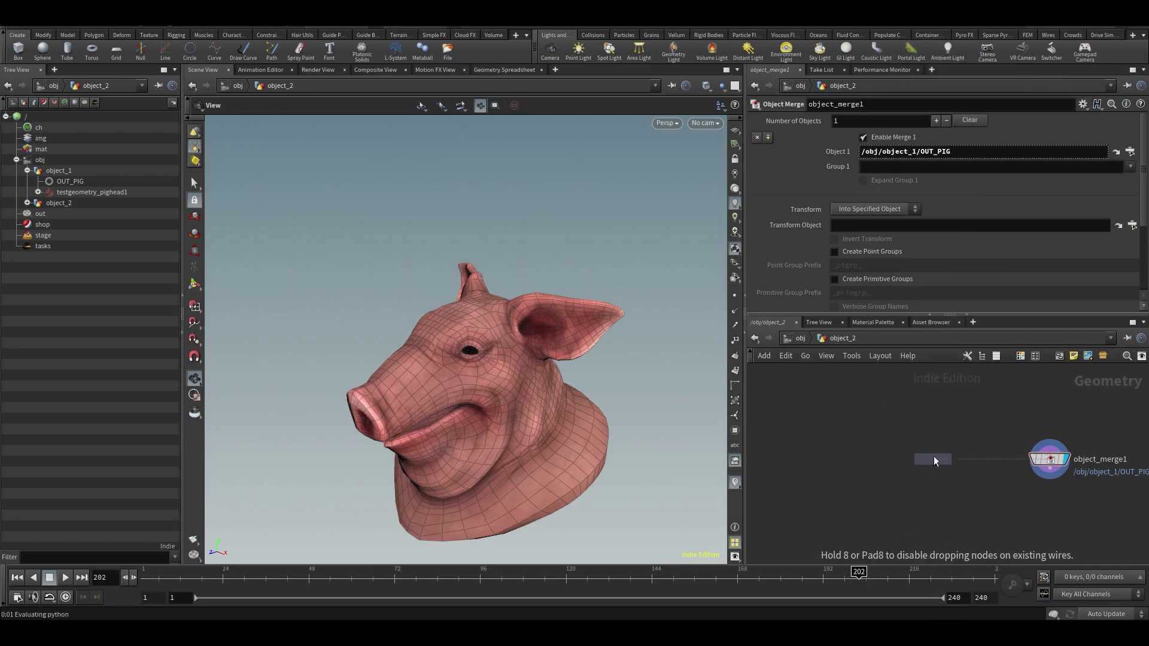
click(933, 458)
Step: Add a Transform node below the Object Merge node, connect it to the merge's output and display it
middle_drag(968, 506, 895, 475)
scroll(935, 478, up, 3)
key(Tab)
text(trans)
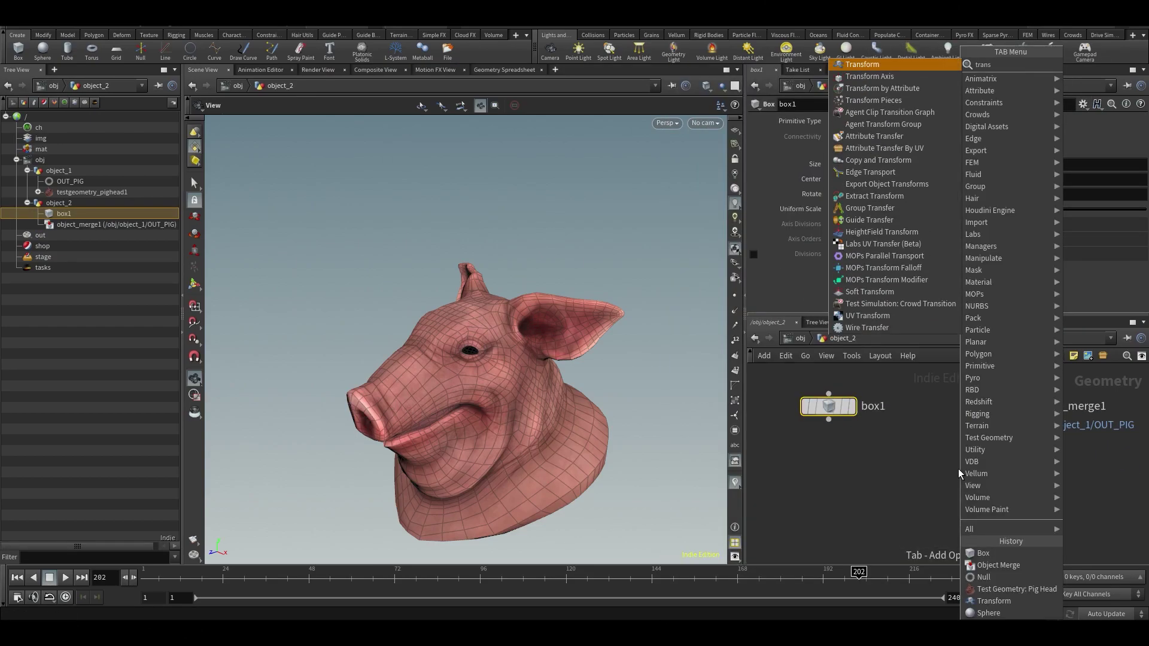
key(Return)
click(992, 492)
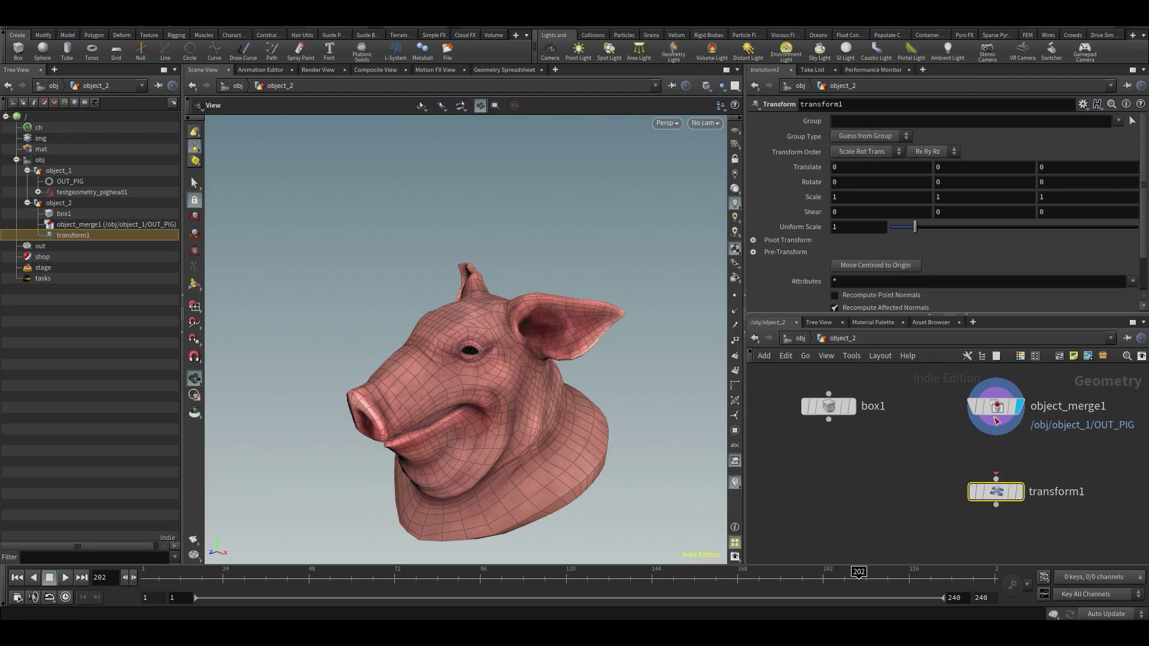
click(1019, 492)
Step: Set the Object Merge node's Transform option to Into This Object
click(978, 413)
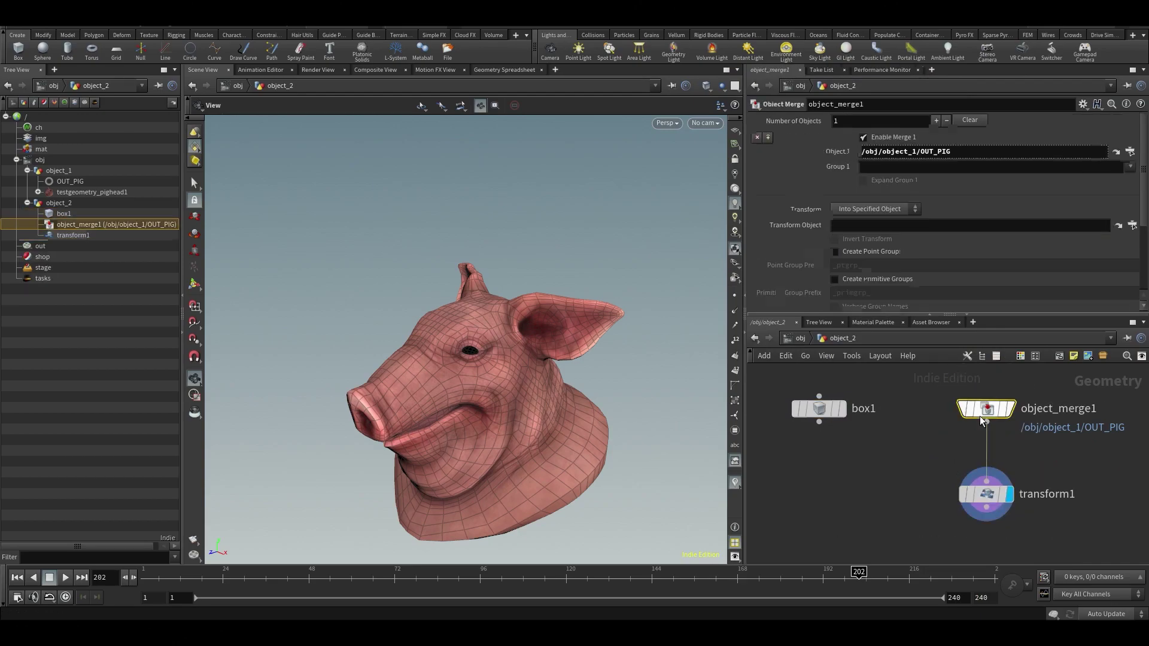
click(856, 209)
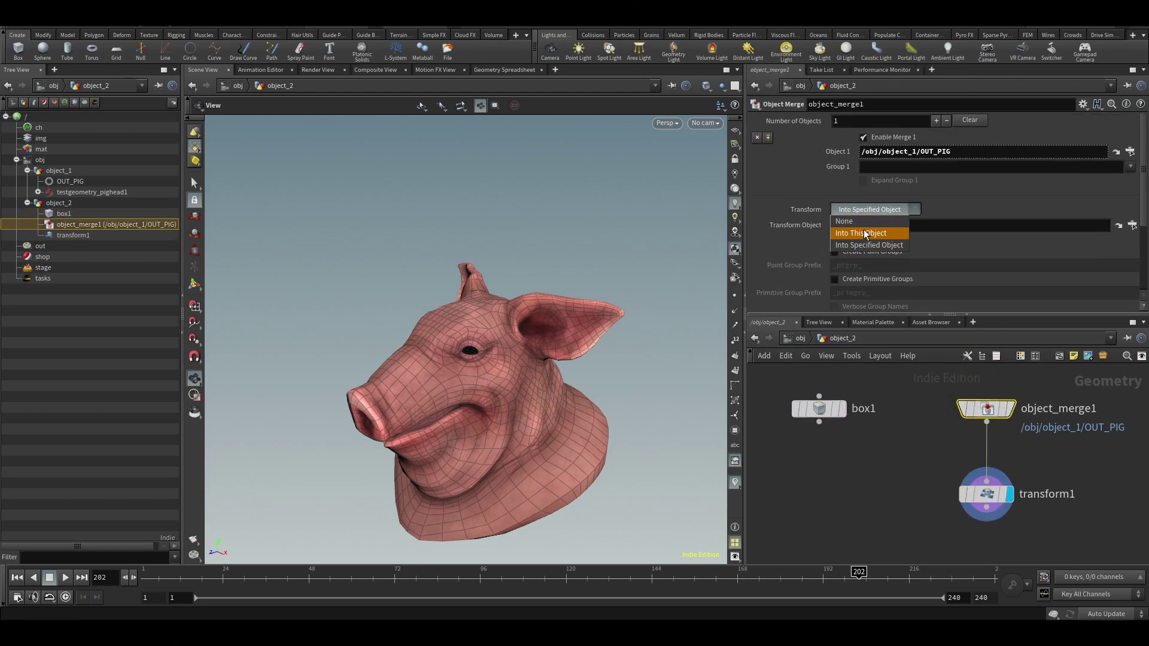
click(864, 231)
click(890, 441)
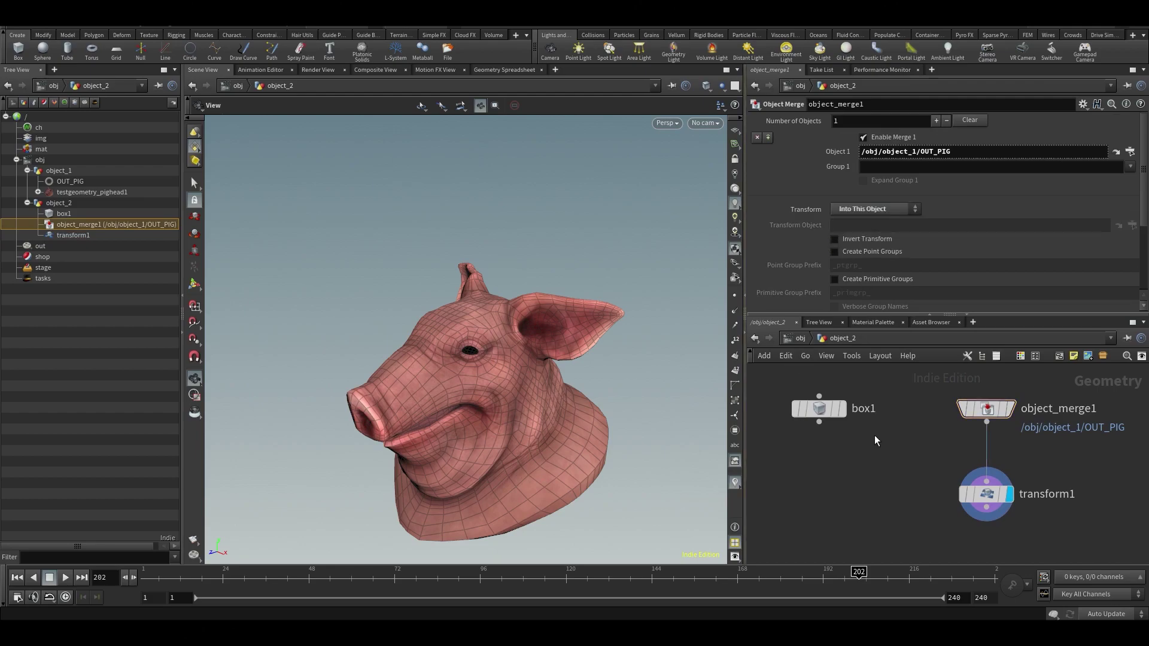
Step: Raise object_1 along Y at the object level and go back inside object_2
click(787, 340)
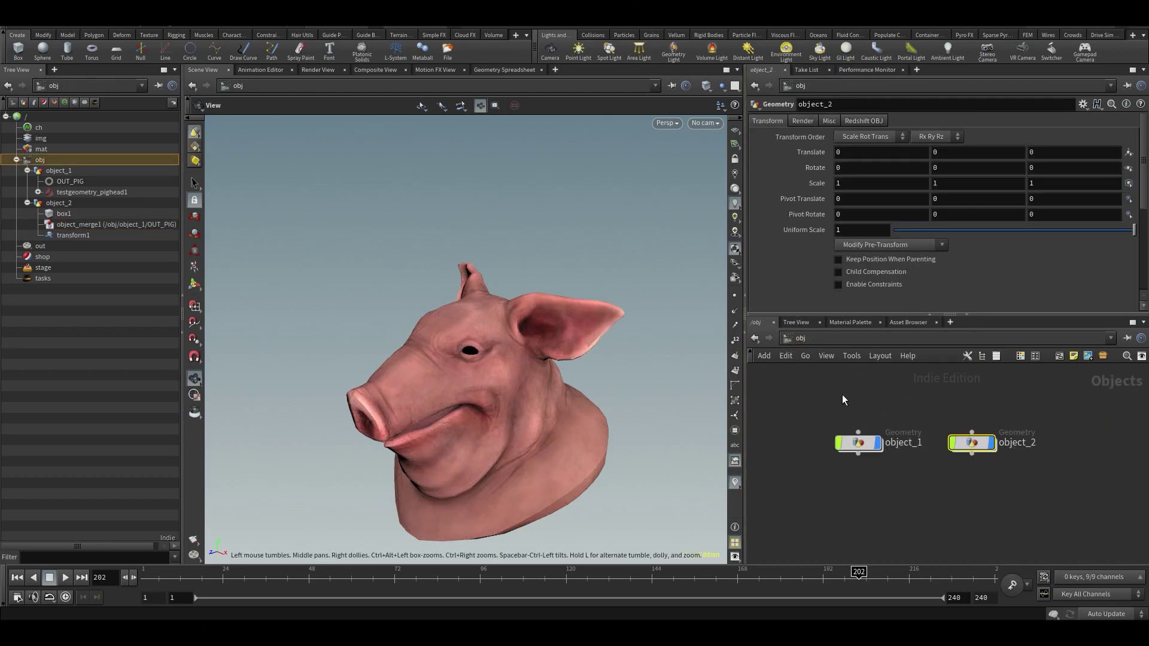
click(858, 442)
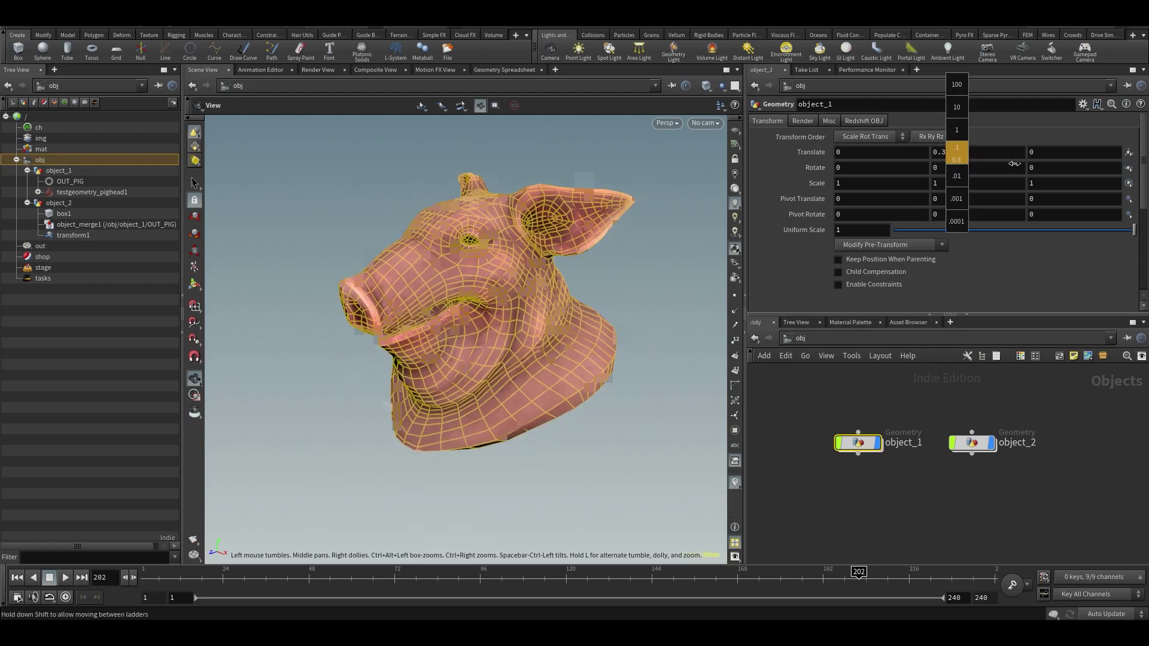
double_click(972, 442)
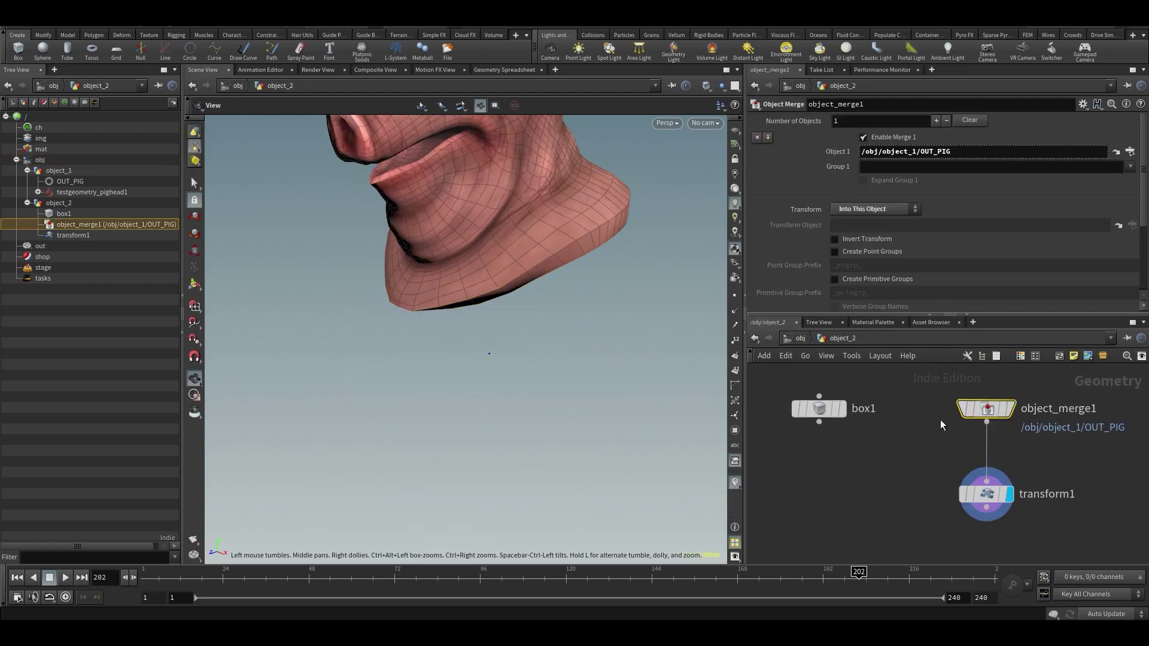
Step: Set the Object Merge node's Transform option to None and return to the object level
click(868, 208)
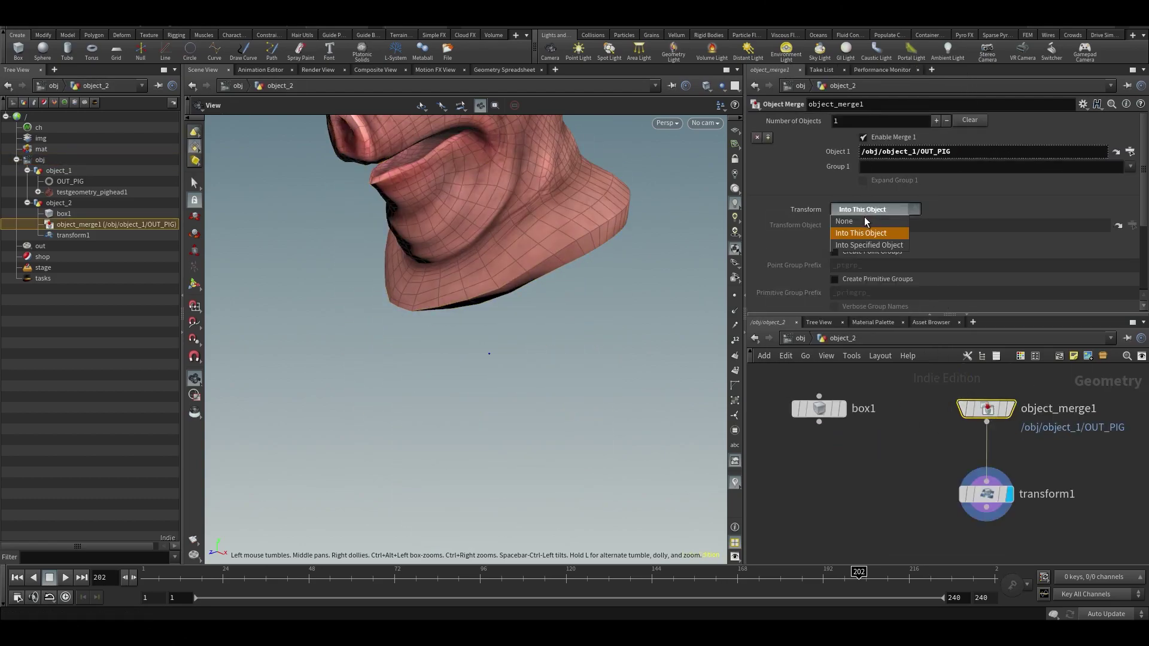
click(856, 210)
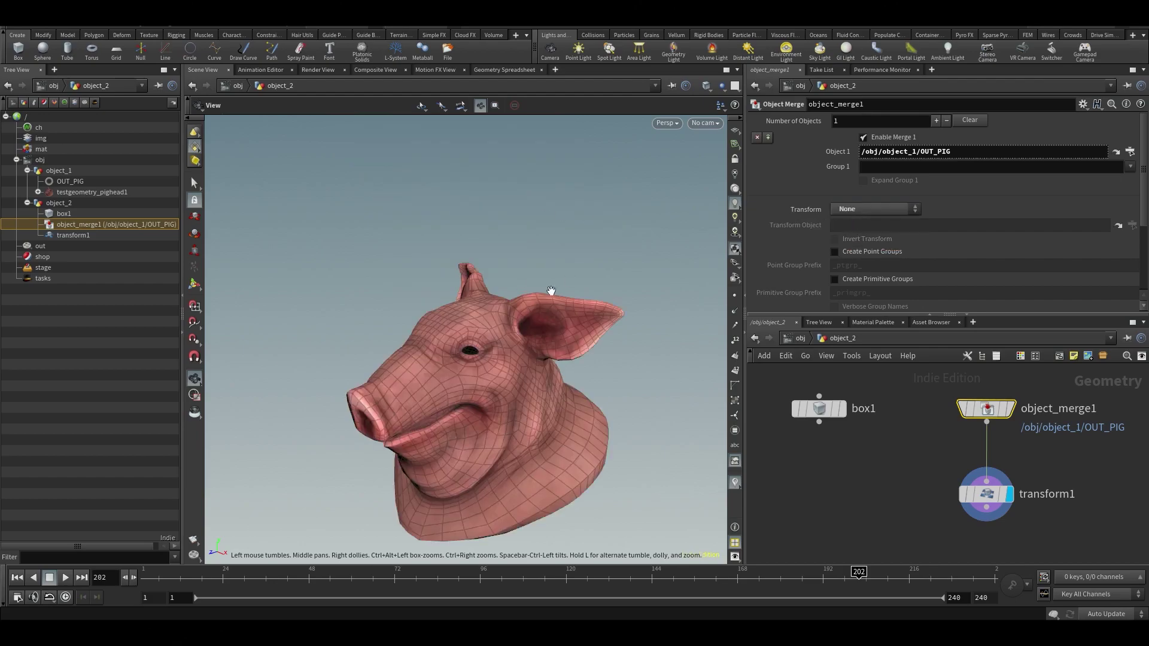
key(u)
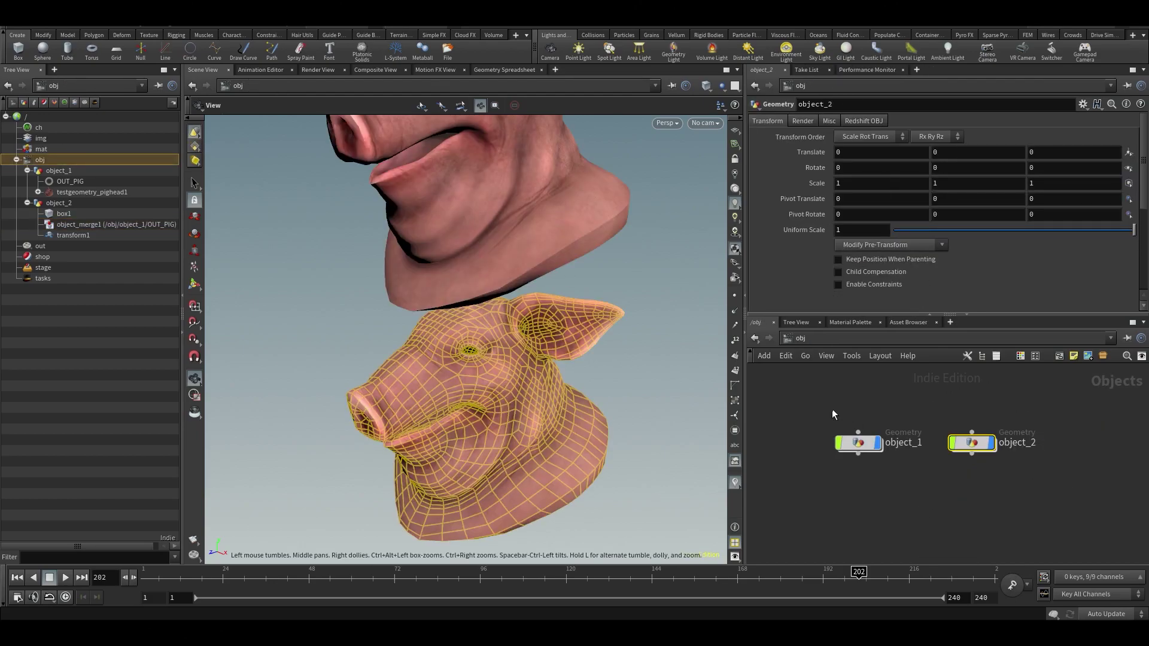
Step: Reset object_1's Y translation to 0 and go back inside object_2
click(858, 442)
drag(978, 160, 773, 128)
text(0)
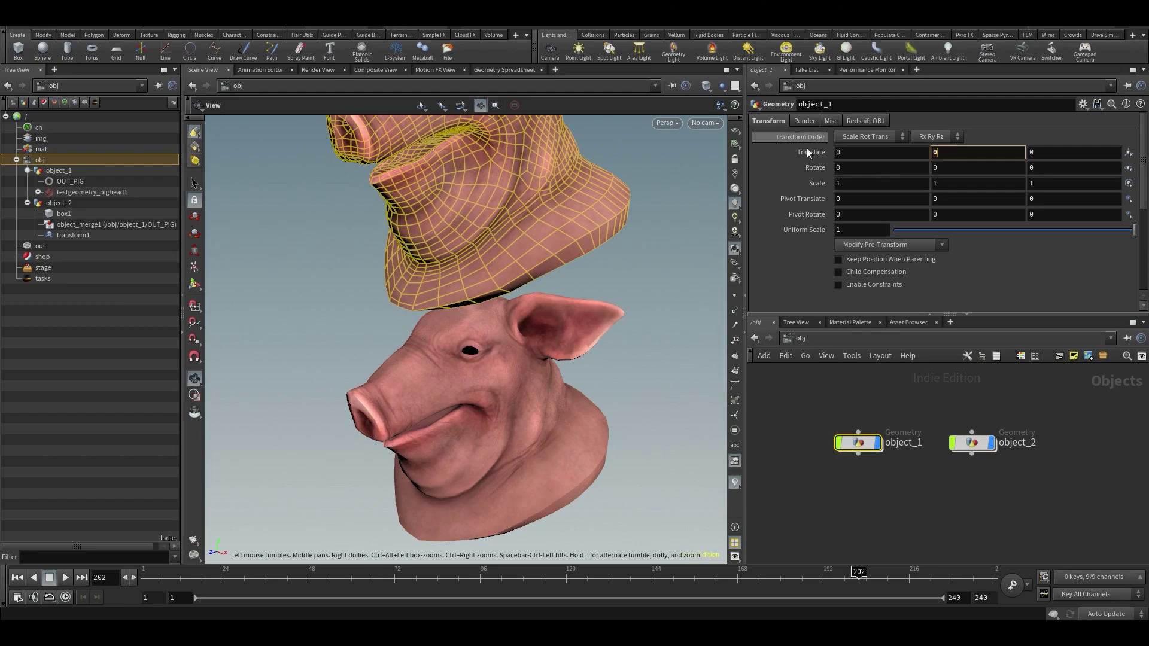
key(Return)
click(892, 504)
double_click(977, 444)
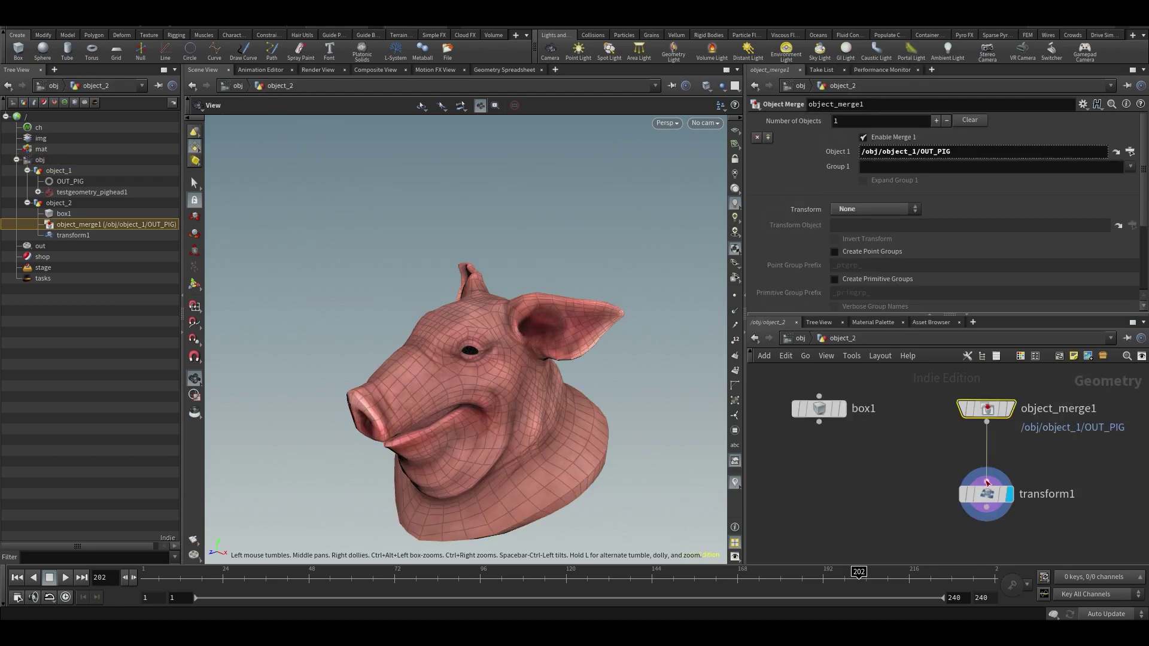
Step: Duplicate the Transform node, place the copy below box1, connect it to the box's output and display it
click(973, 486)
key(ctrl+c)
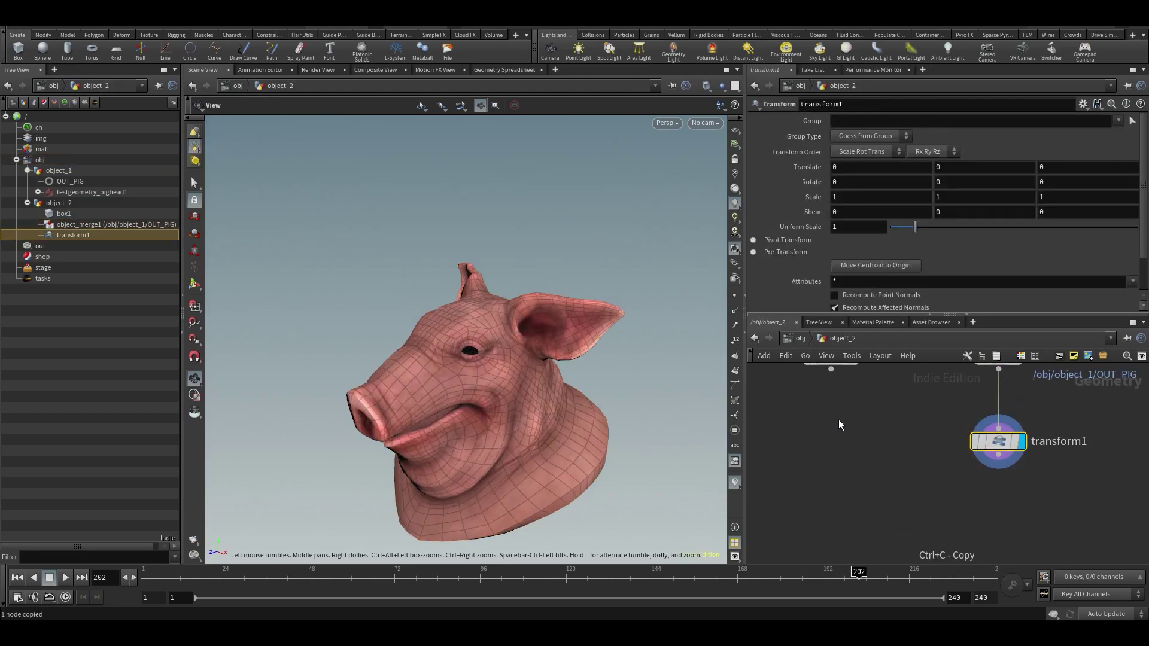
key(ctrl+v)
middle_drag(827, 383, 853, 475)
drag(852, 449, 852, 527)
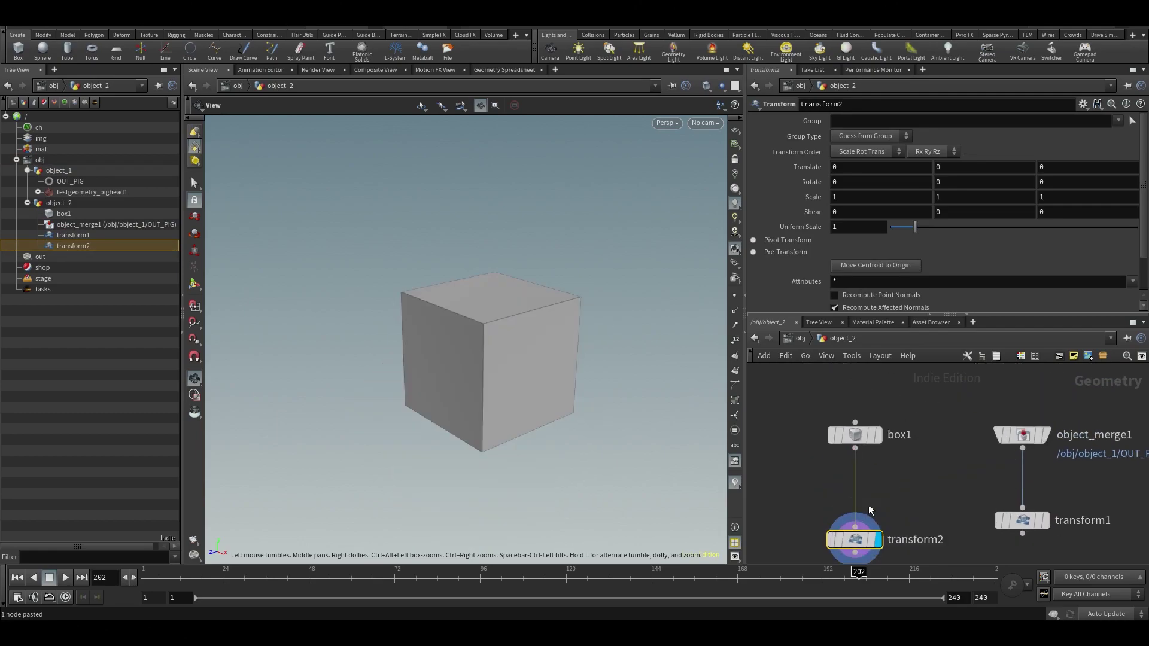
Step: Display transform1 below the Object Merge node and set its Y translation to 2
middle_drag(867, 504, 786, 425)
click(969, 413)
drag(937, 448, 937, 468)
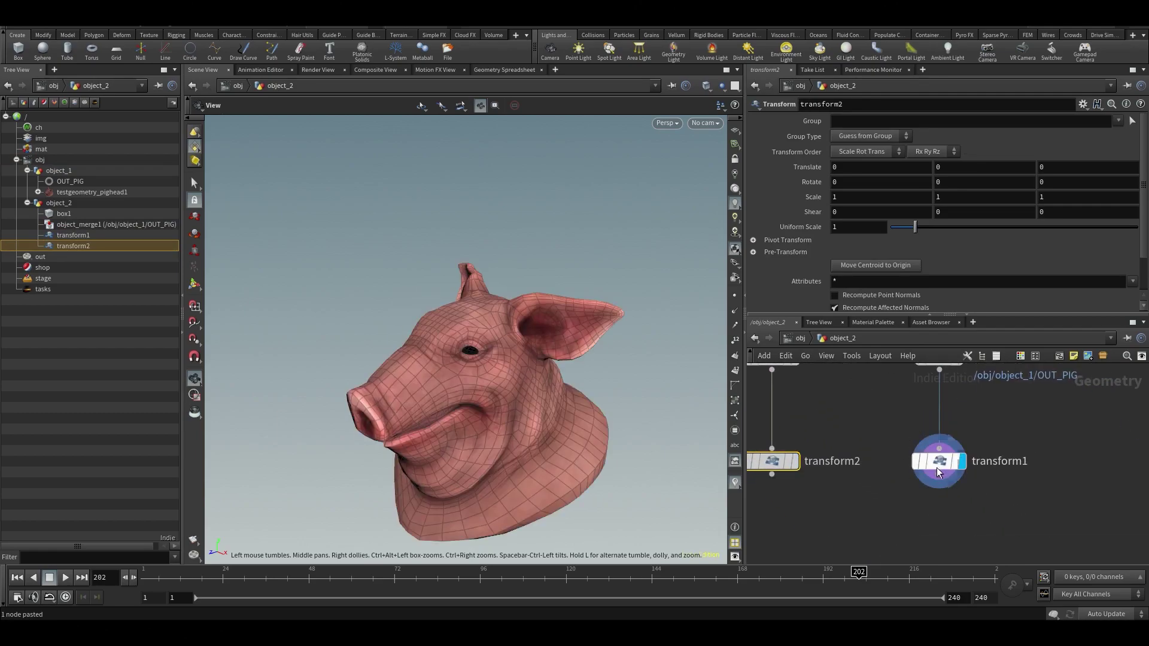
click(959, 173)
text(2)
key(Return)
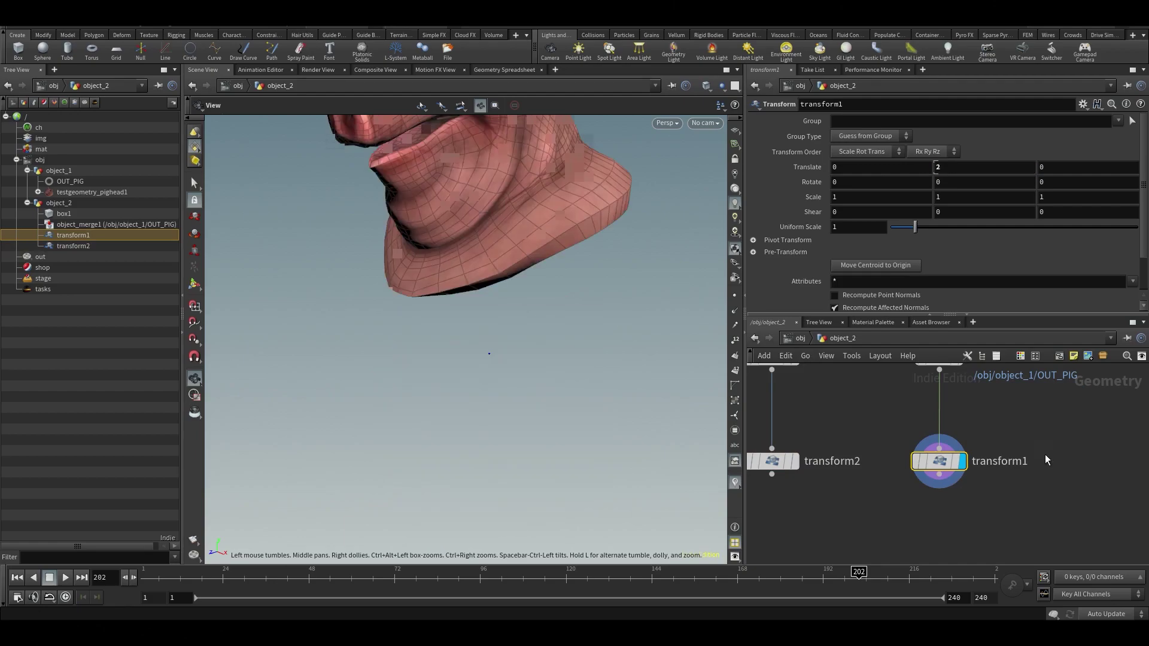
middle_drag(384, 251, 393, 323)
scroll(393, 323, down, 3)
drag(393, 323, 464, 314)
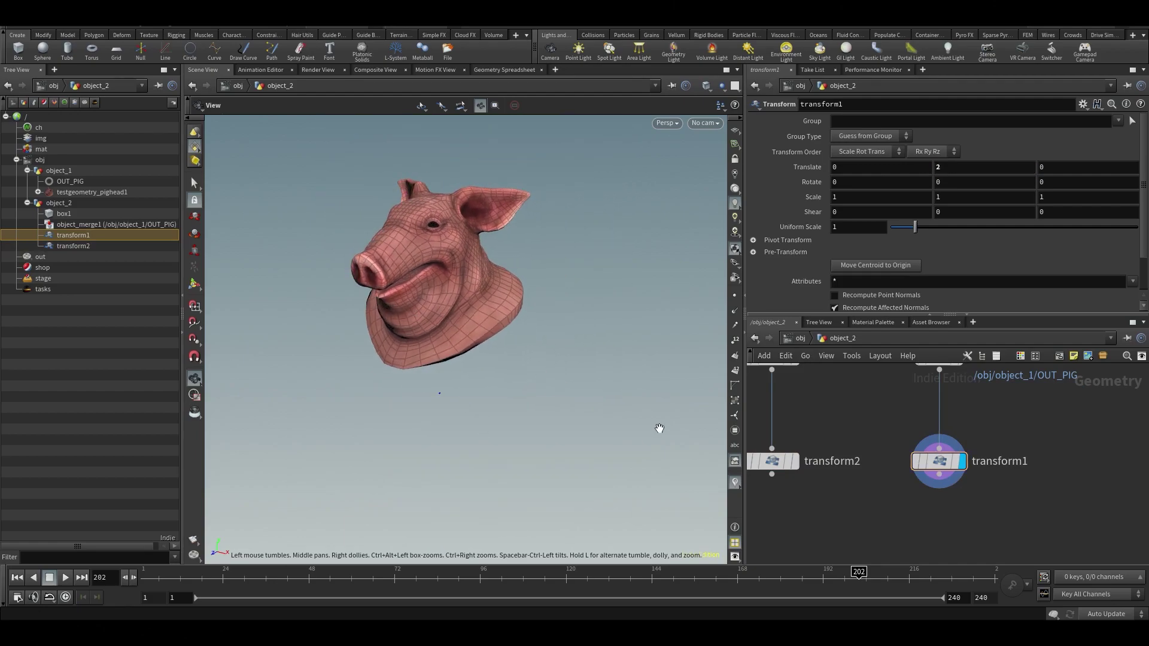
Step: Display transform2 and link its Y translation to transform1's Y translation by copying the parameter and pasting a relative reference
middle_drag(752, 501, 887, 569)
middle_drag(1013, 464, 980, 418)
mouse_move(873, 494)
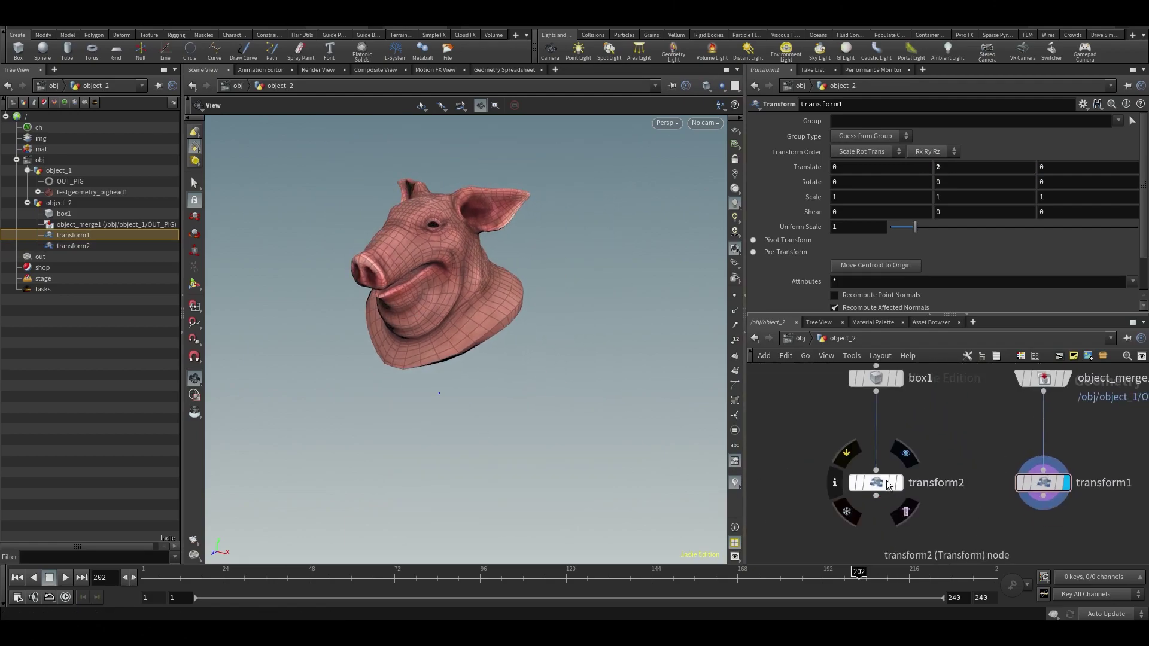
click(905, 453)
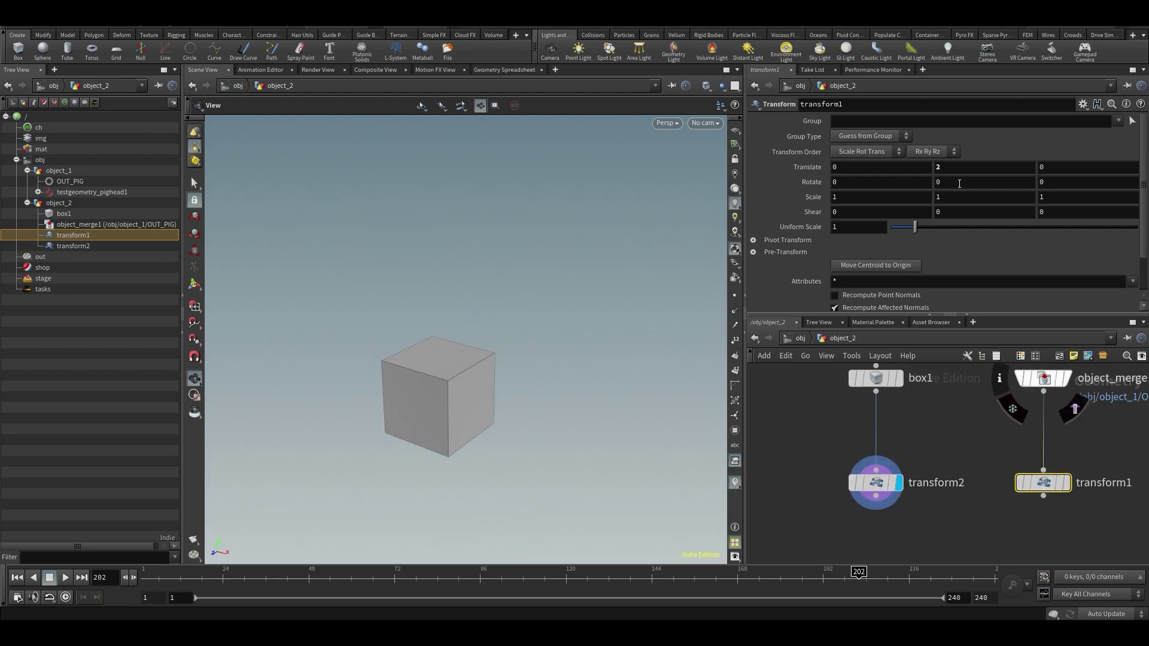
right_click(949, 167)
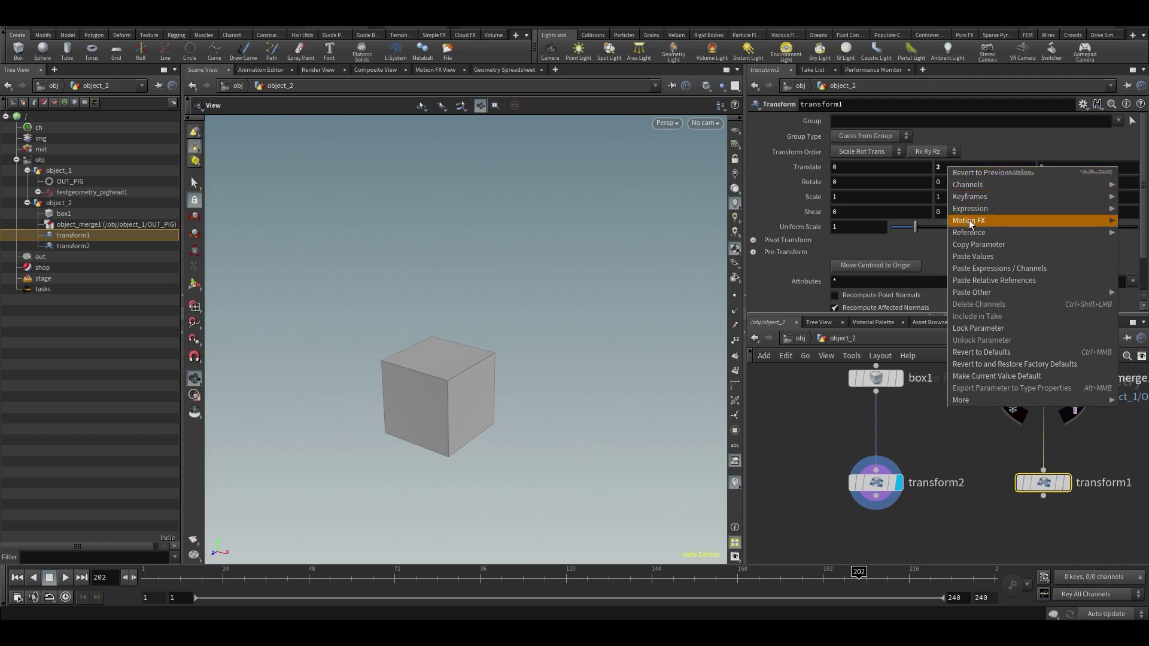
click(972, 245)
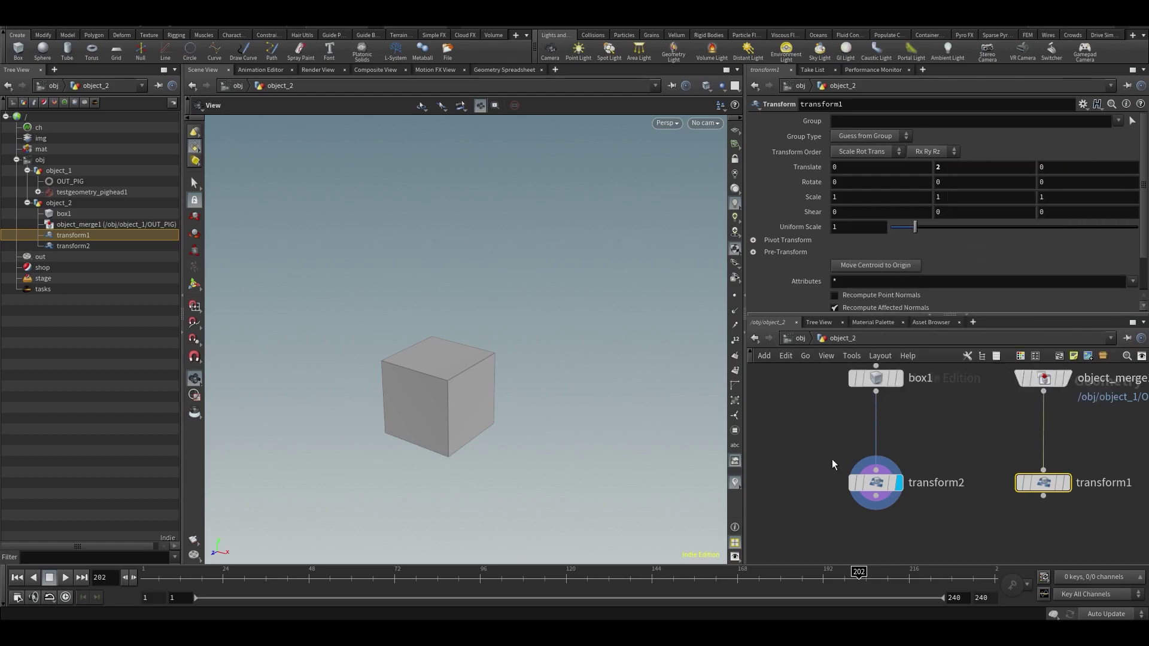
click(868, 482)
right_click(944, 170)
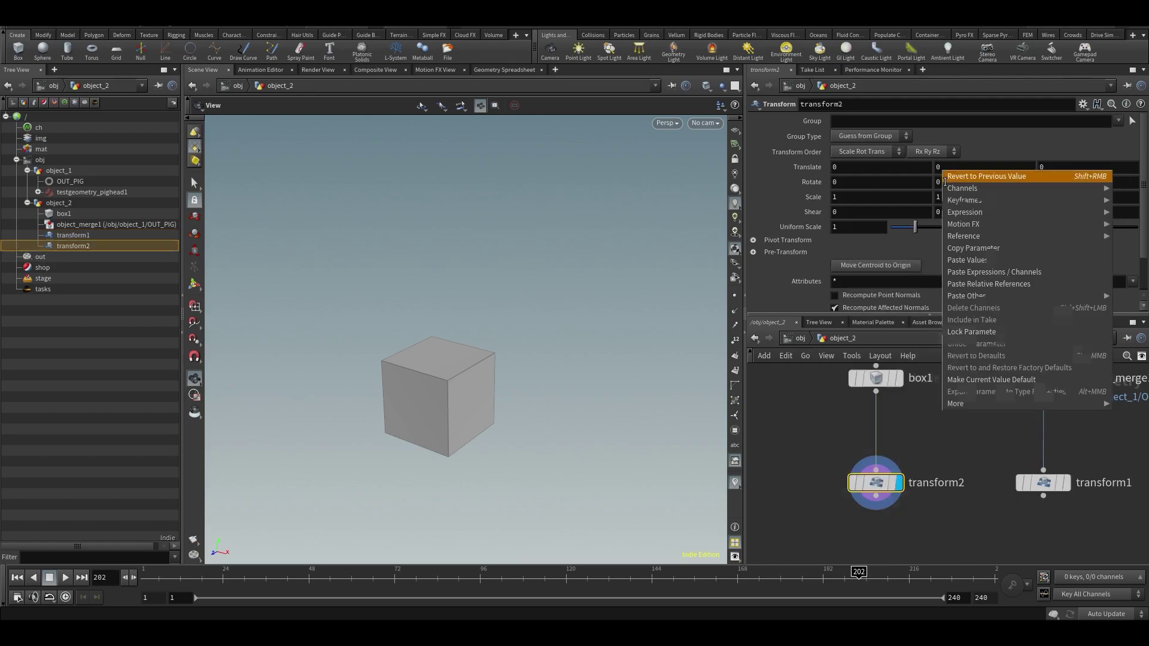
click(996, 285)
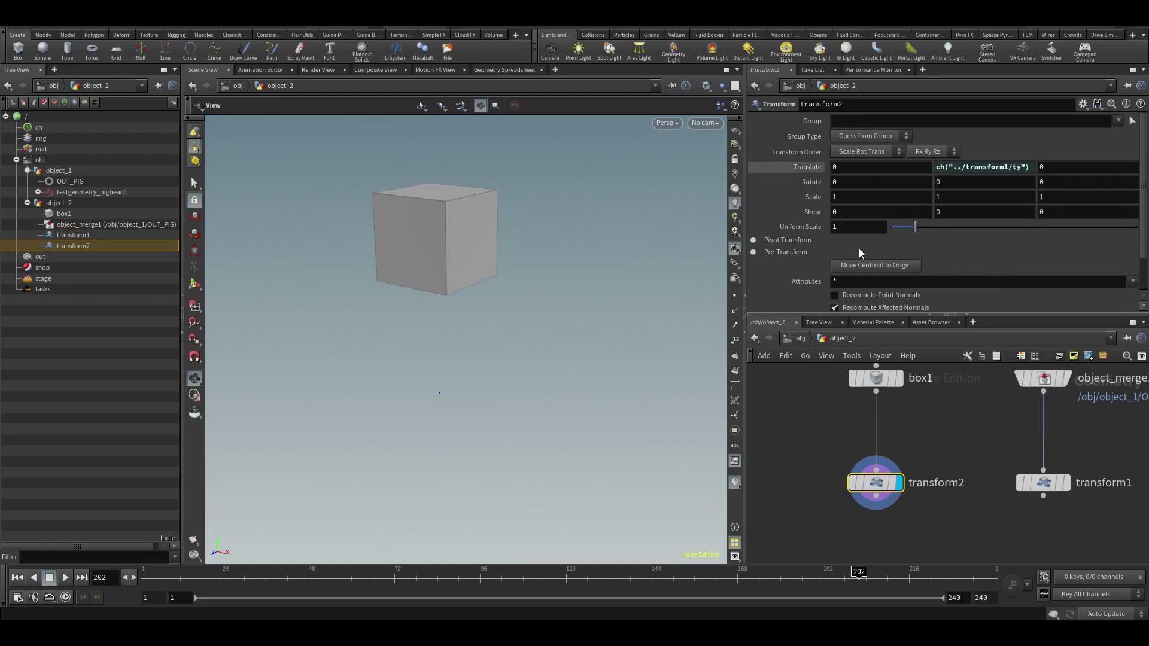
Step: Widen the parameter area and examine the relative path in transform2's Y translation expression
drag(745, 233, 664, 233)
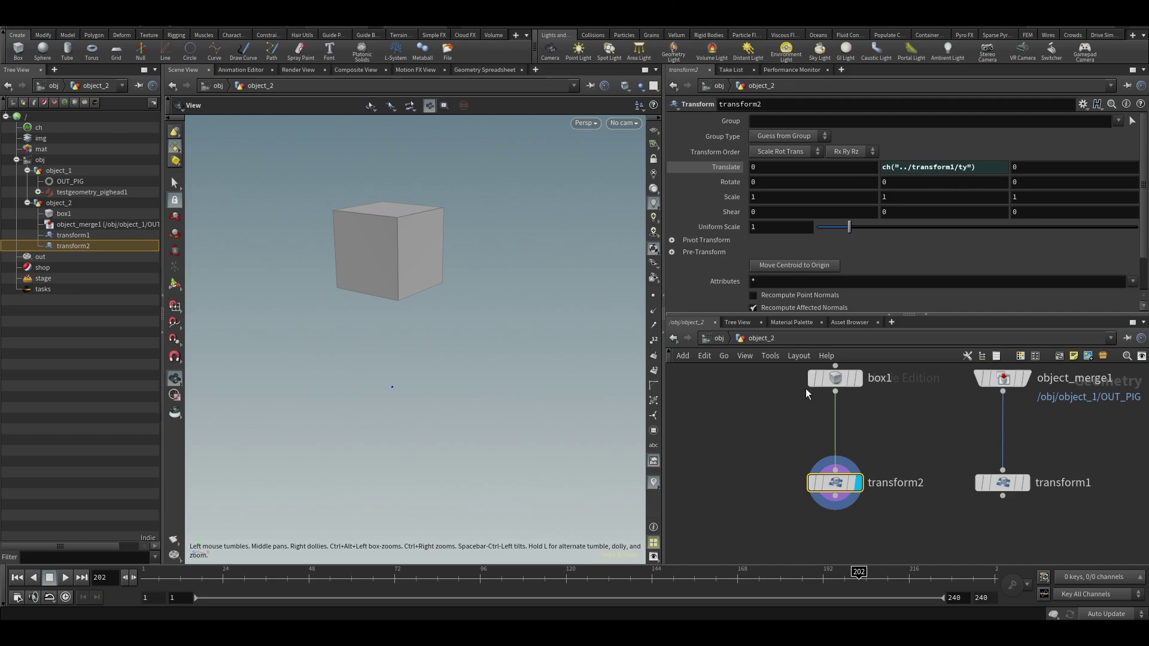
middle_drag(951, 453, 924, 453)
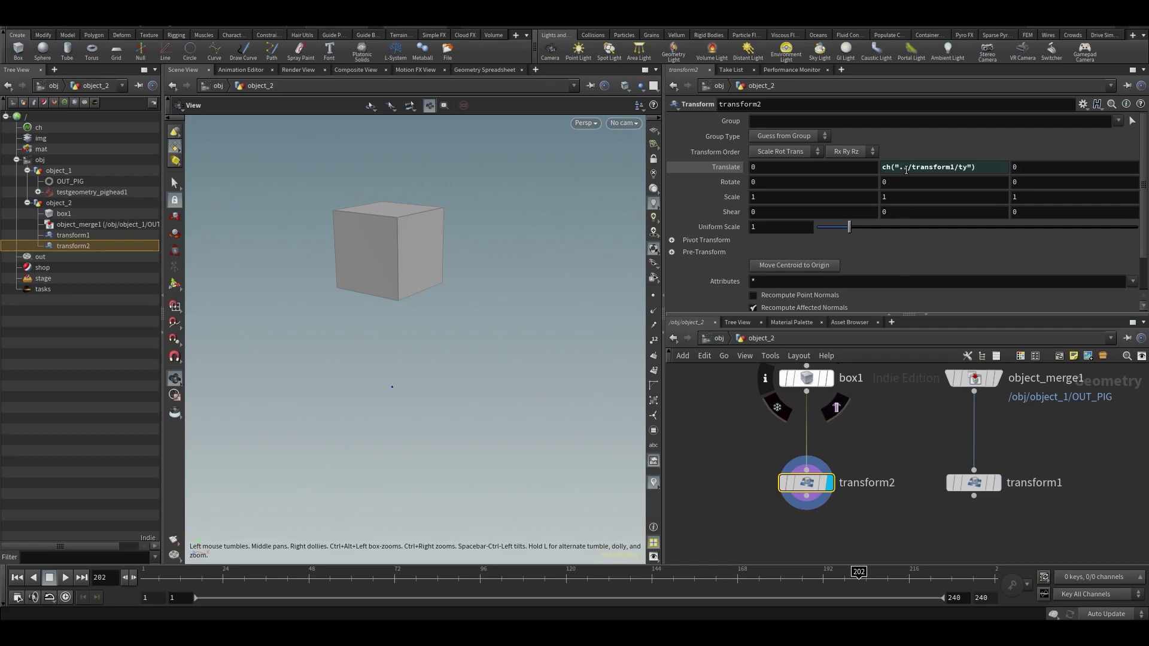
click(897, 169)
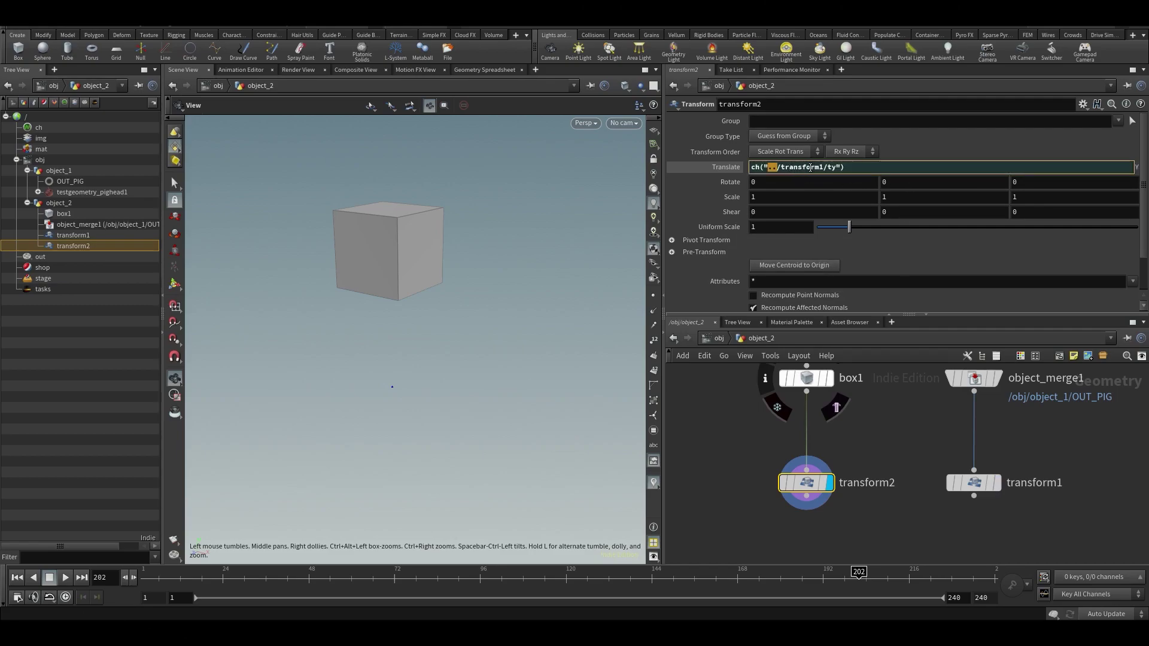
click(904, 444)
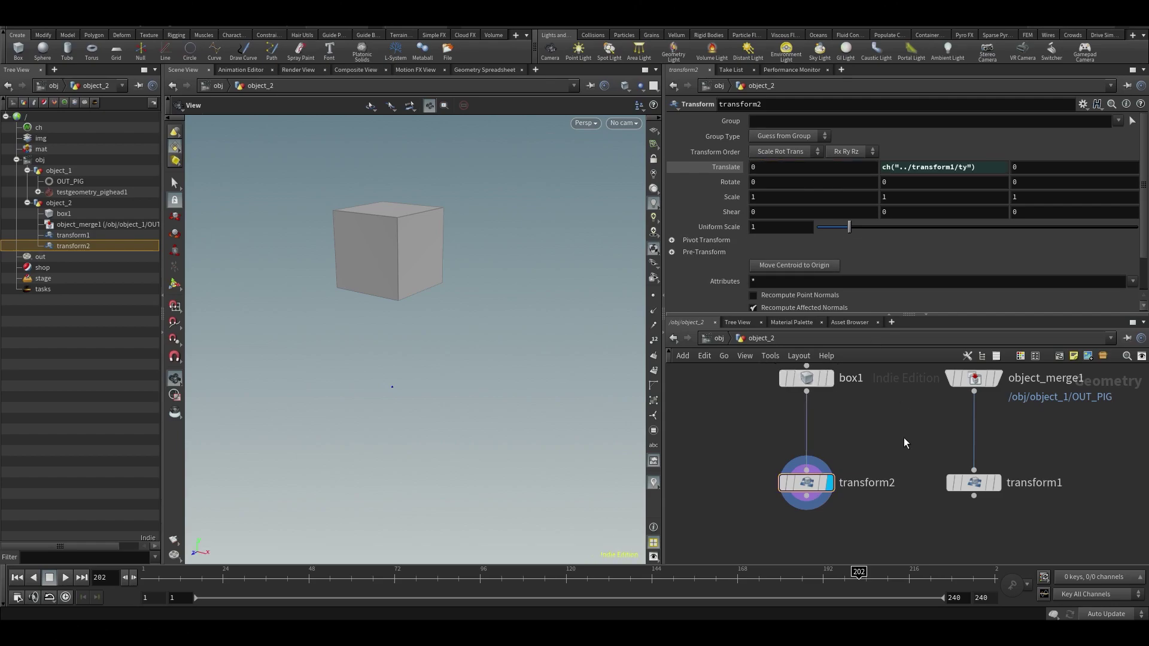
middle_drag(904, 444, 896, 468)
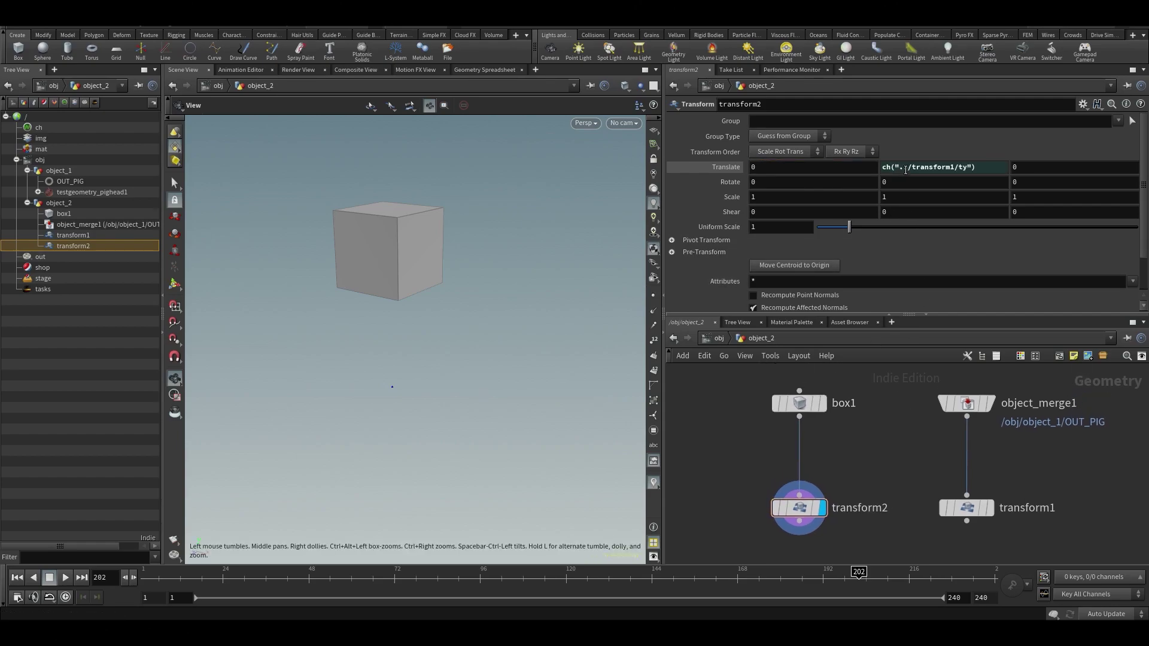
click(907, 168)
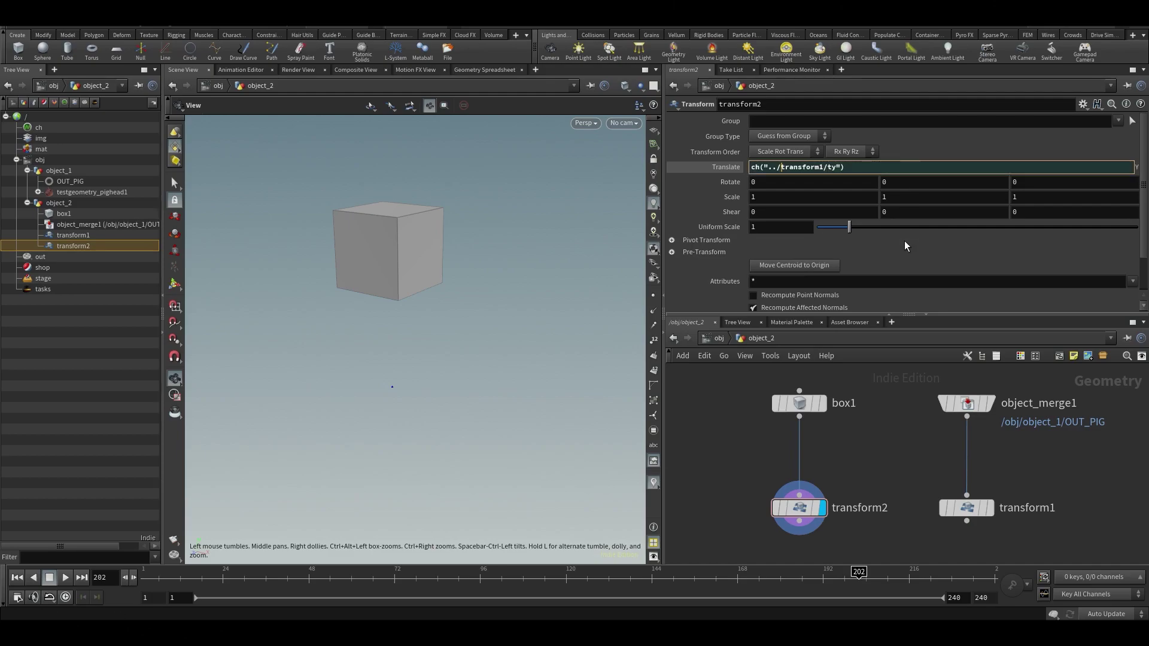
Step: Move transform2 slightly closer below box1 and examine the transform1 path in its Y translation expression
mouse_move(801, 516)
mouse_down()
mouse_move(789, 475)
mouse_move(788, 498)
mouse_move(800, 493)
mouse_move(791, 497)
mouse_up()
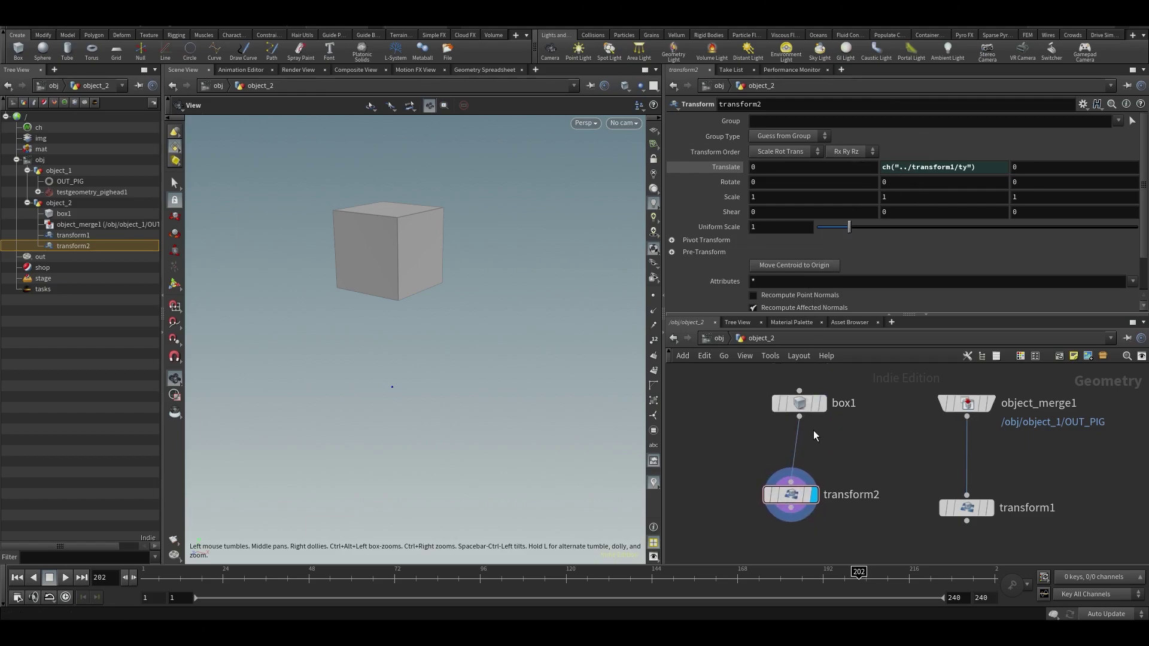
drag(790, 496, 799, 496)
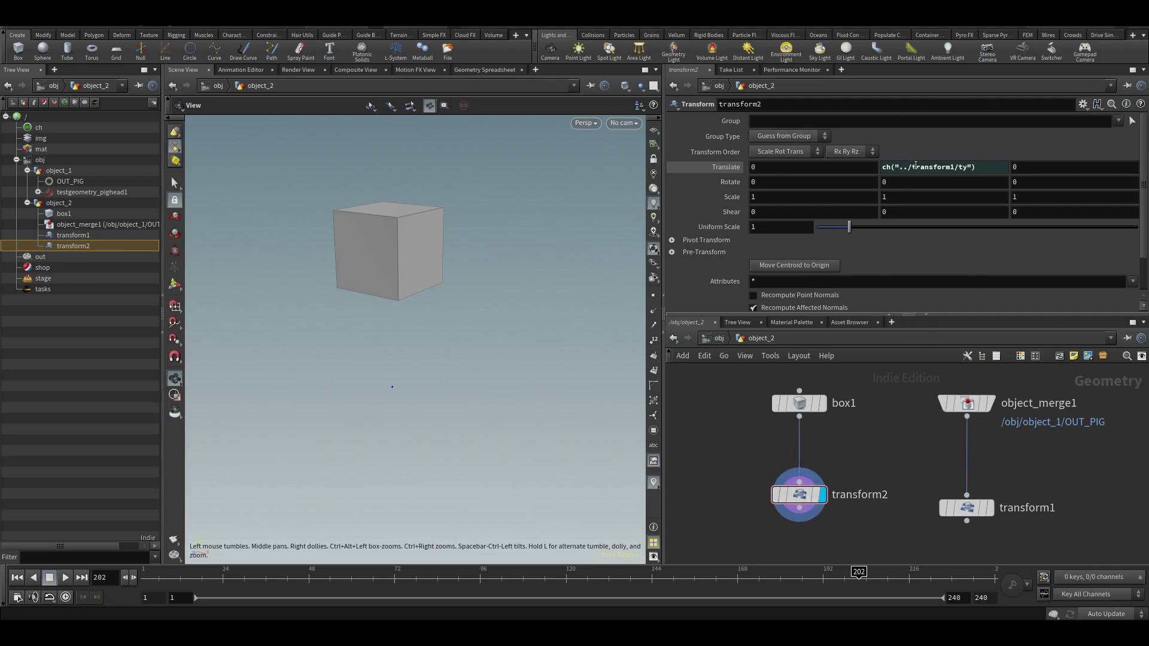
scroll(735, 414, down, 3)
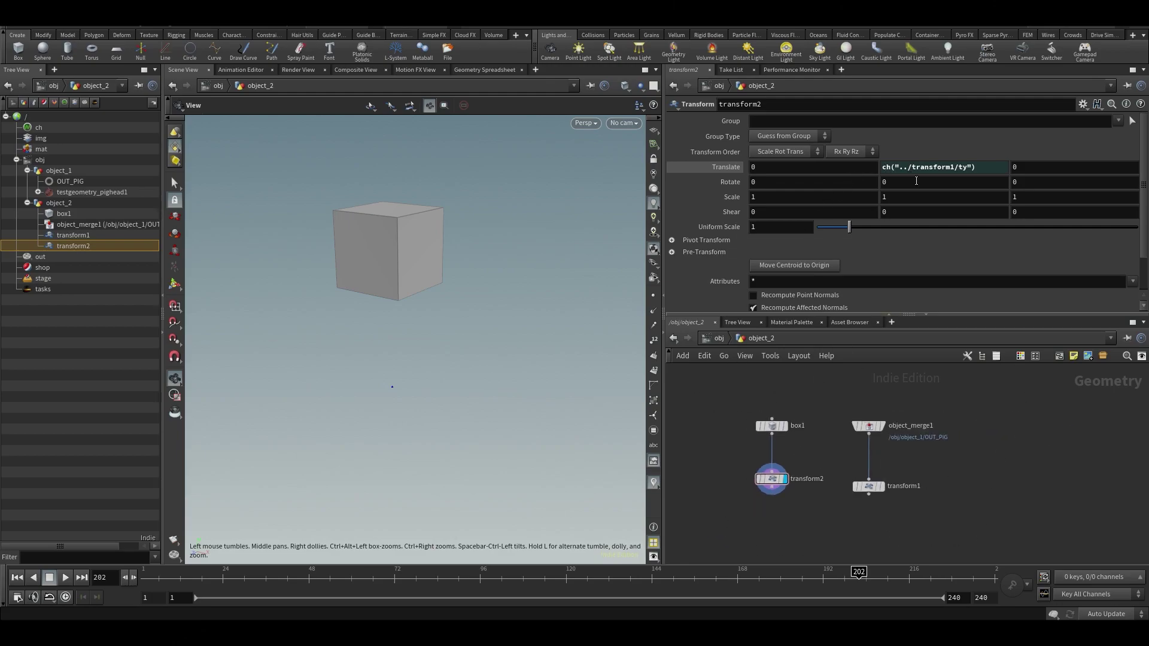
drag(955, 168, 901, 174)
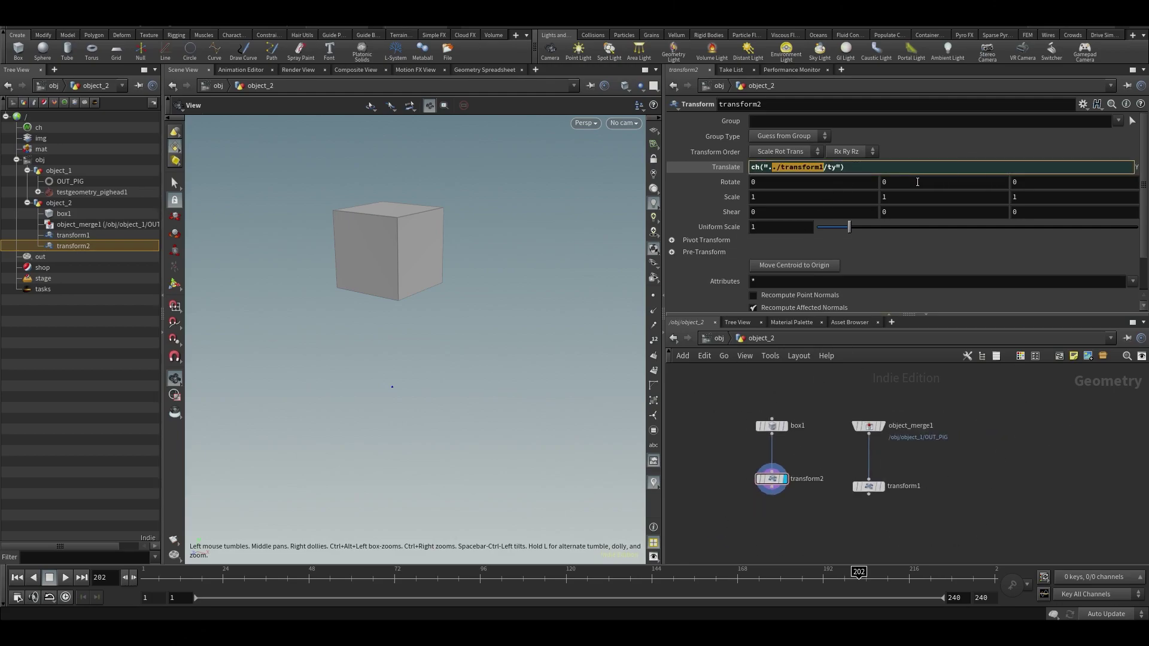
scroll(878, 480, up, 2)
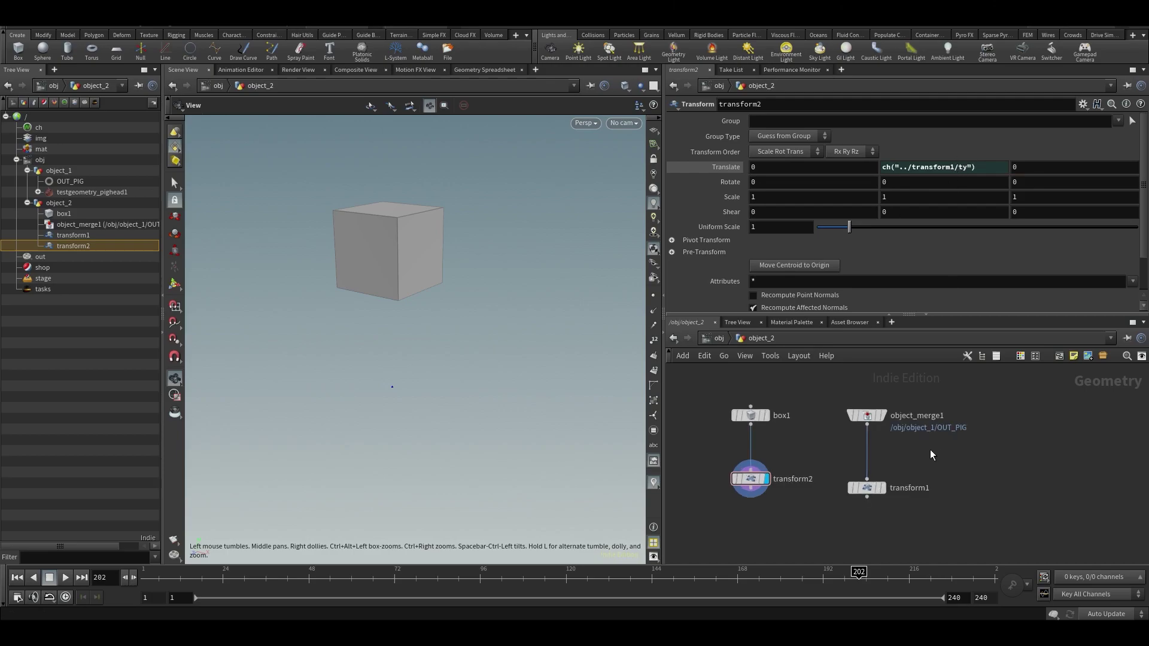
Step: Compare transform1's Translate parameter names with the channel name at the end of transform2's Y translation expression
drag(855, 463, 891, 500)
click(866, 488)
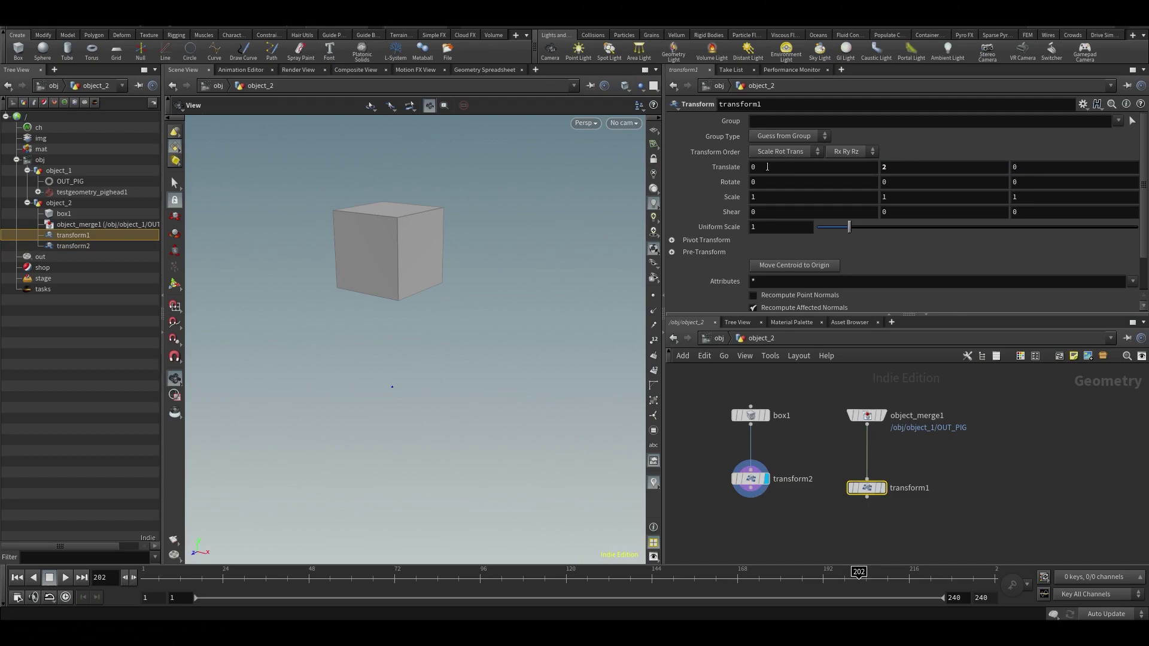
right_click(727, 170)
click(715, 160)
click(738, 478)
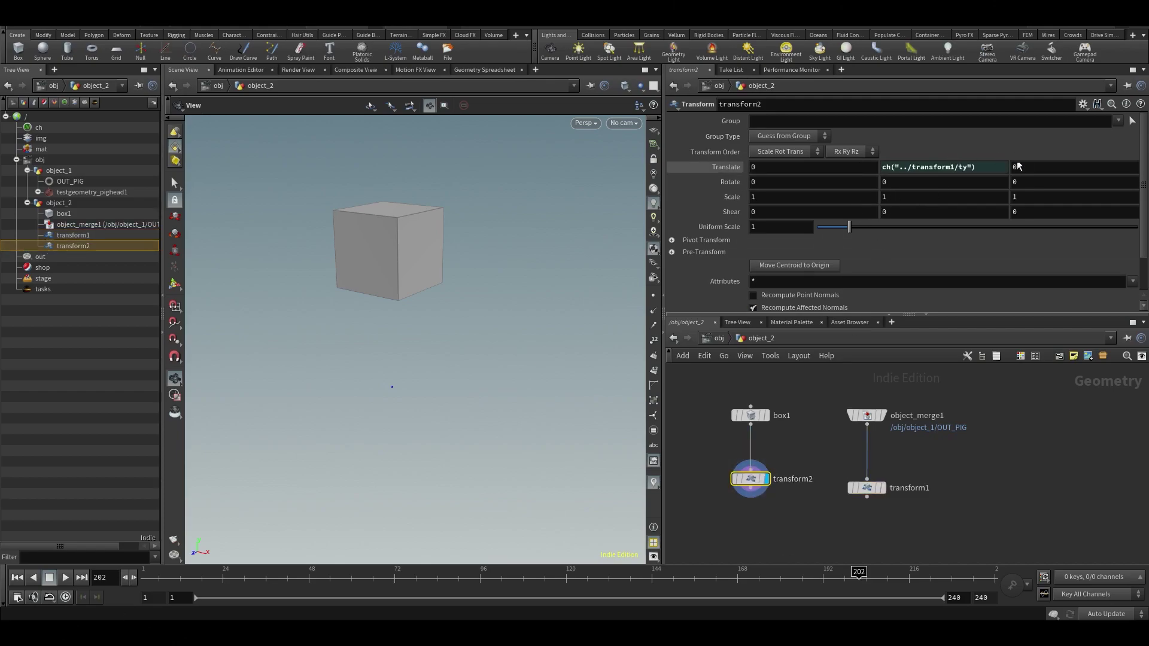
click(903, 168)
key(Return)
scroll(993, 462, down, 2)
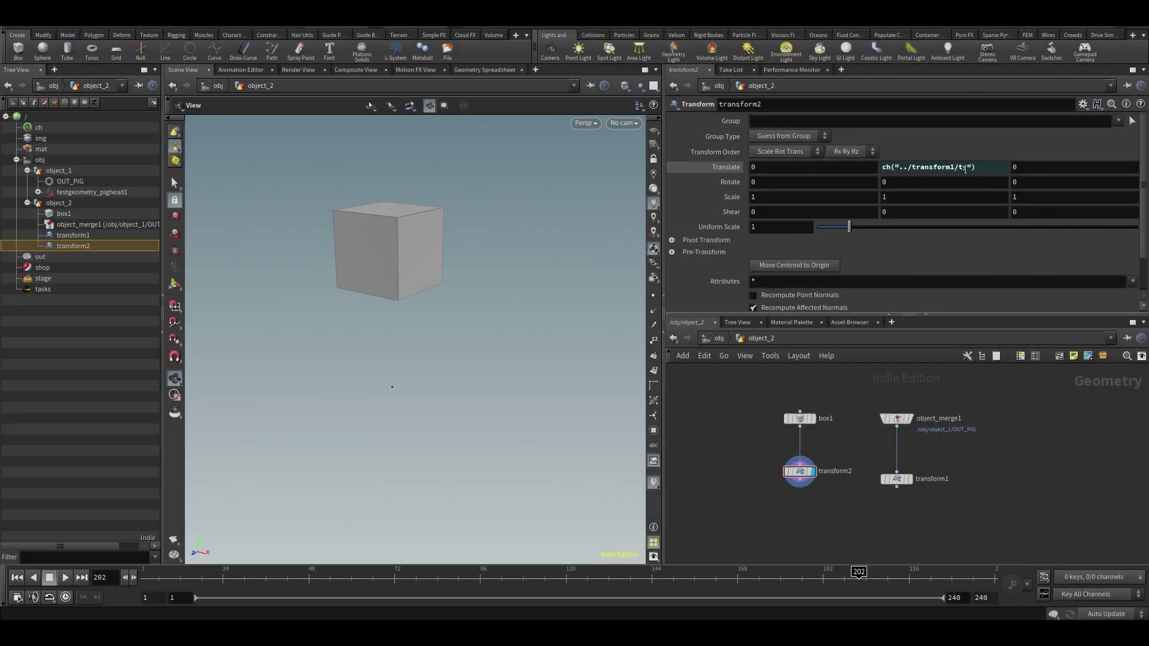
Step: Replace the relative path in transform2's Y translation expression with the absolute path beginning /obj/object_2/
drag(968, 169, 895, 170)
text(obj)
key(BackSpace)
key(BackSpace)
key(BackSpace)
text(/obj)
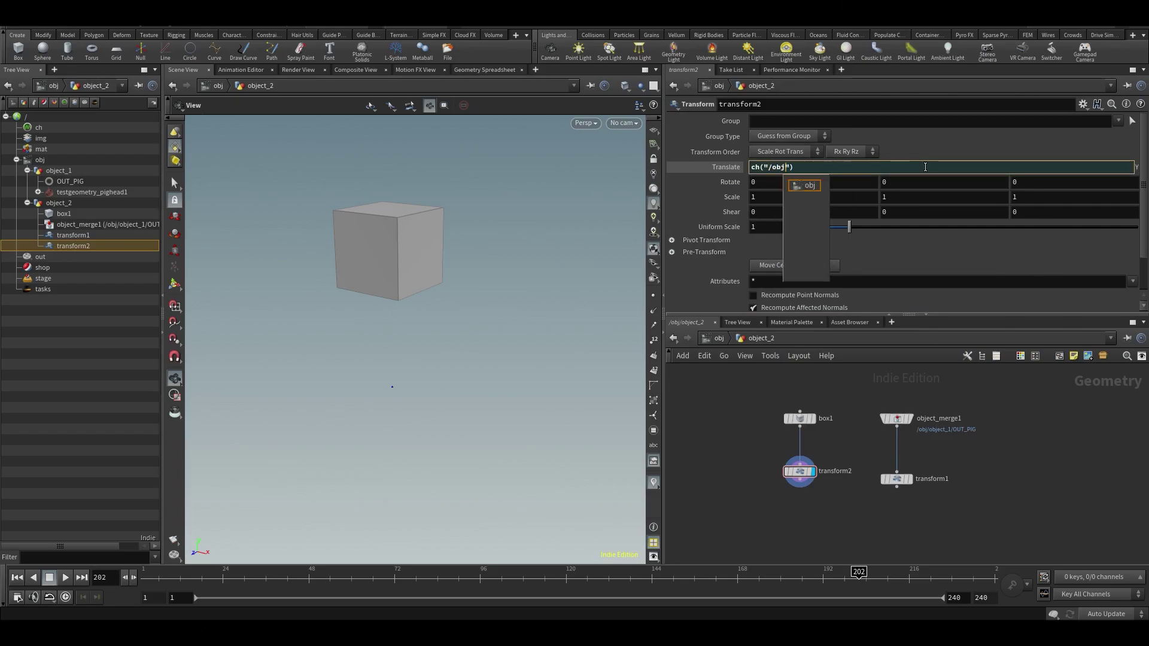
key(Right)
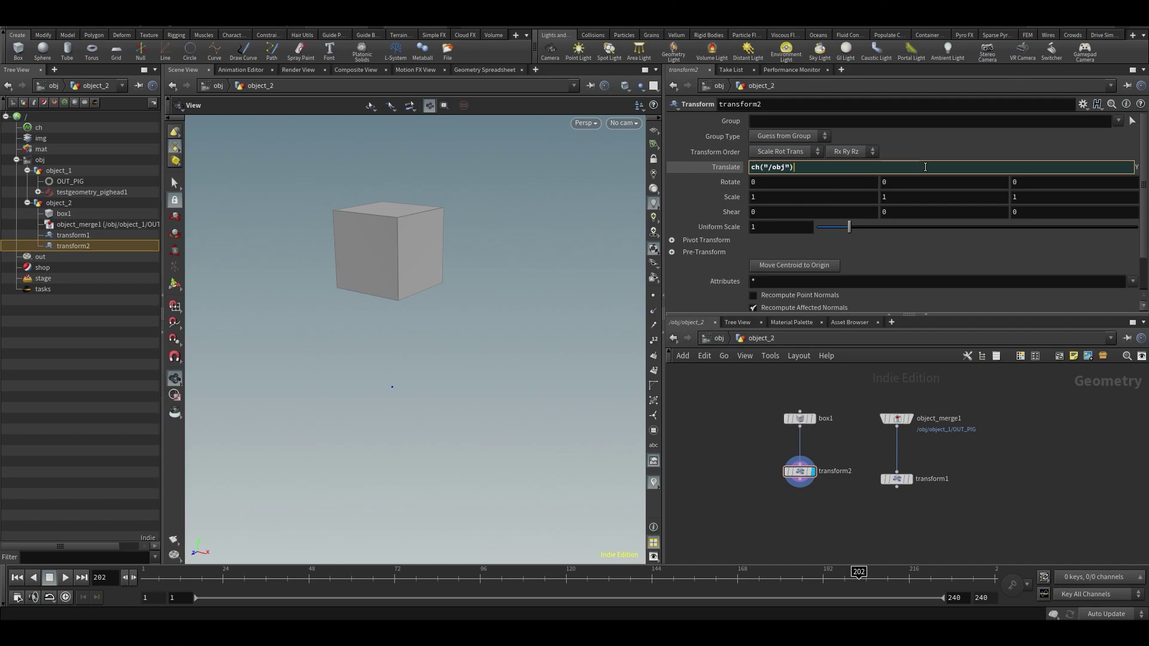
text(/)
key(Down)
key(Down)
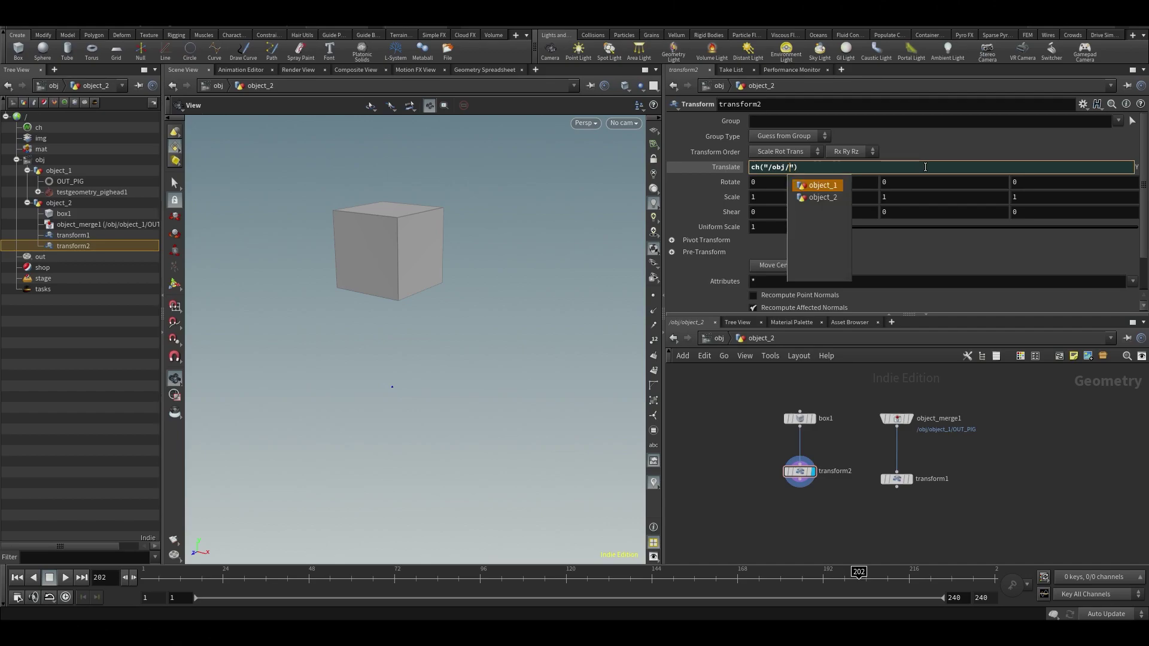
key(Up)
key(Down)
key(Return)
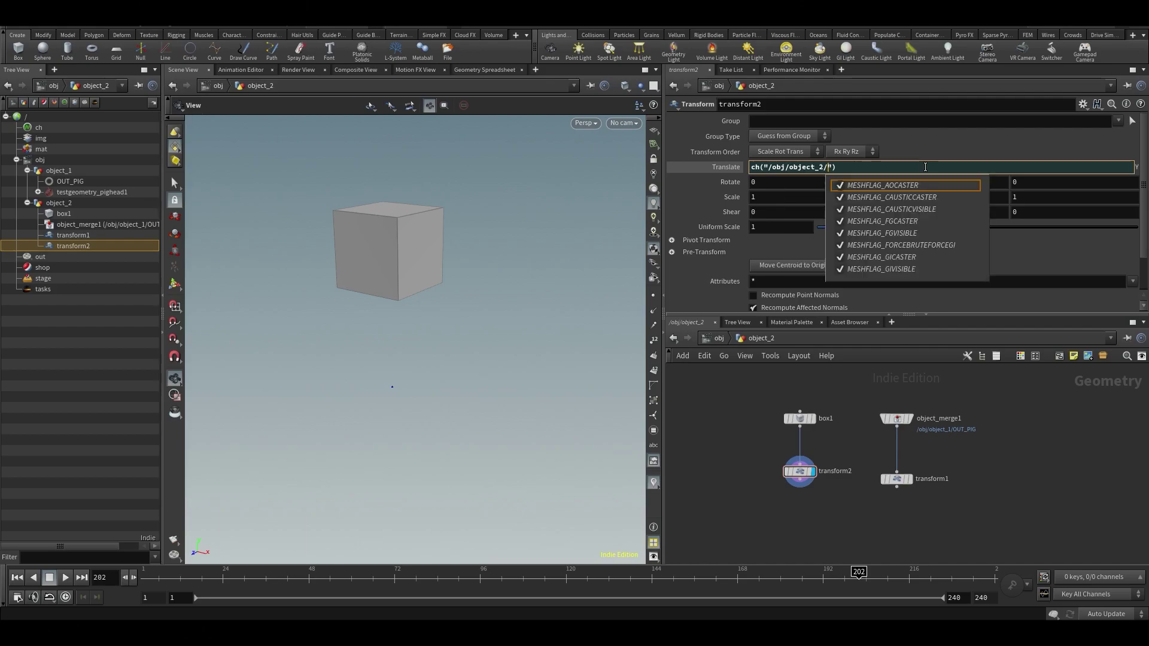
Step: Complete the absolute reference with transform1/ty, apply it, and display the evaluated Translate value
text(trans)
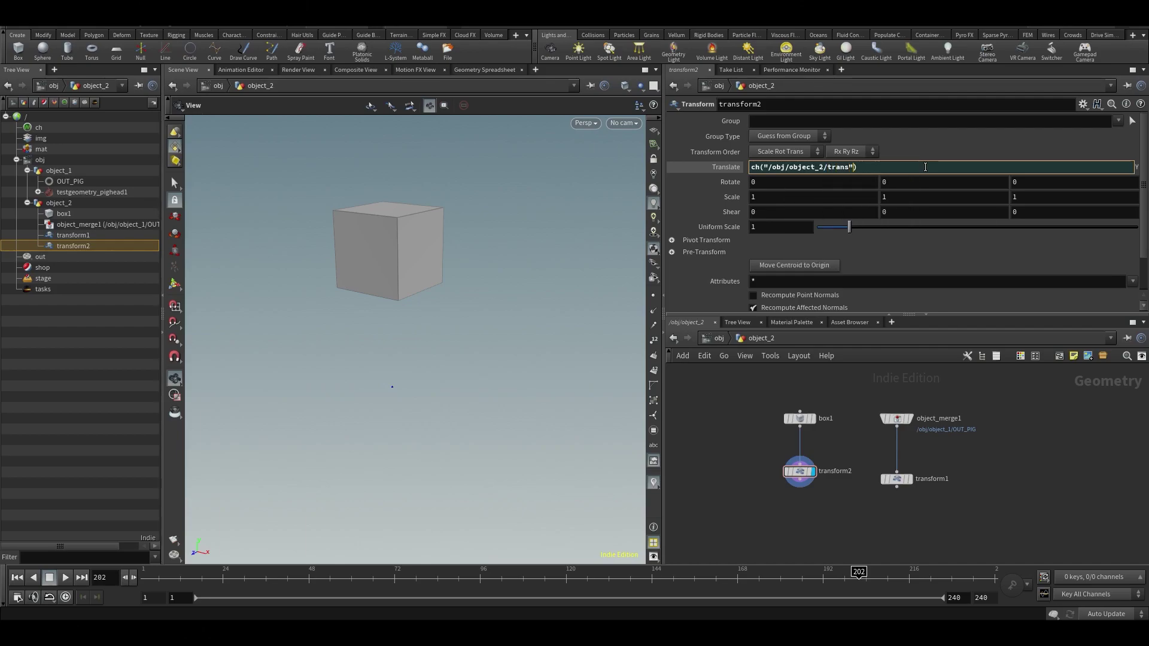
text(form)
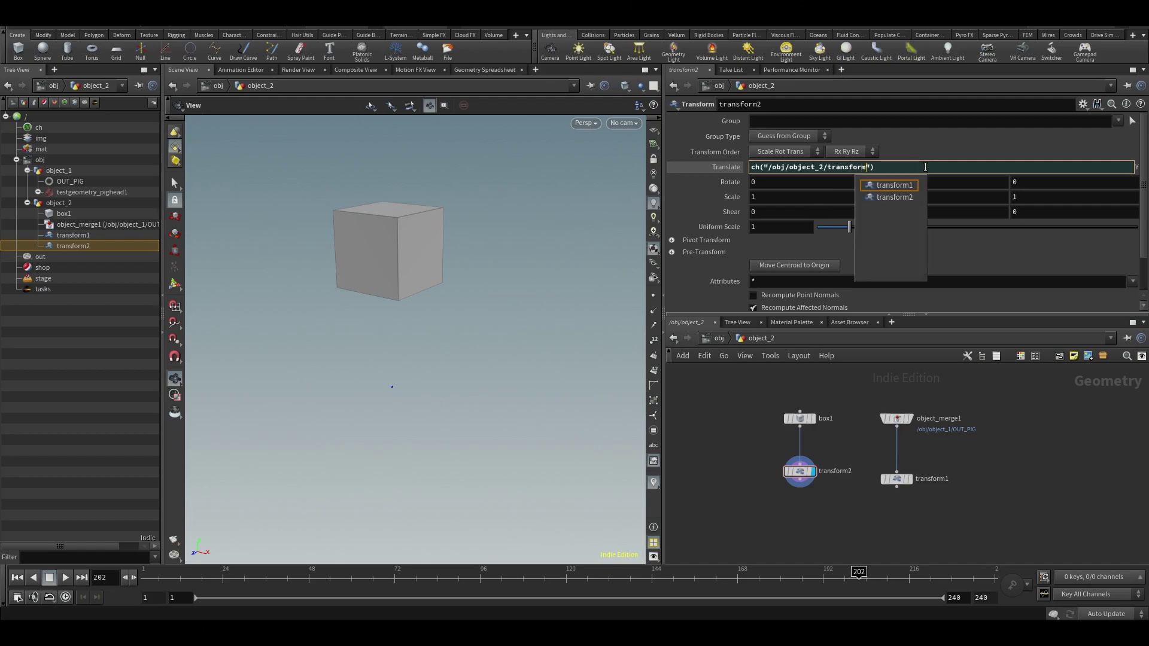
key(Down)
key(Return)
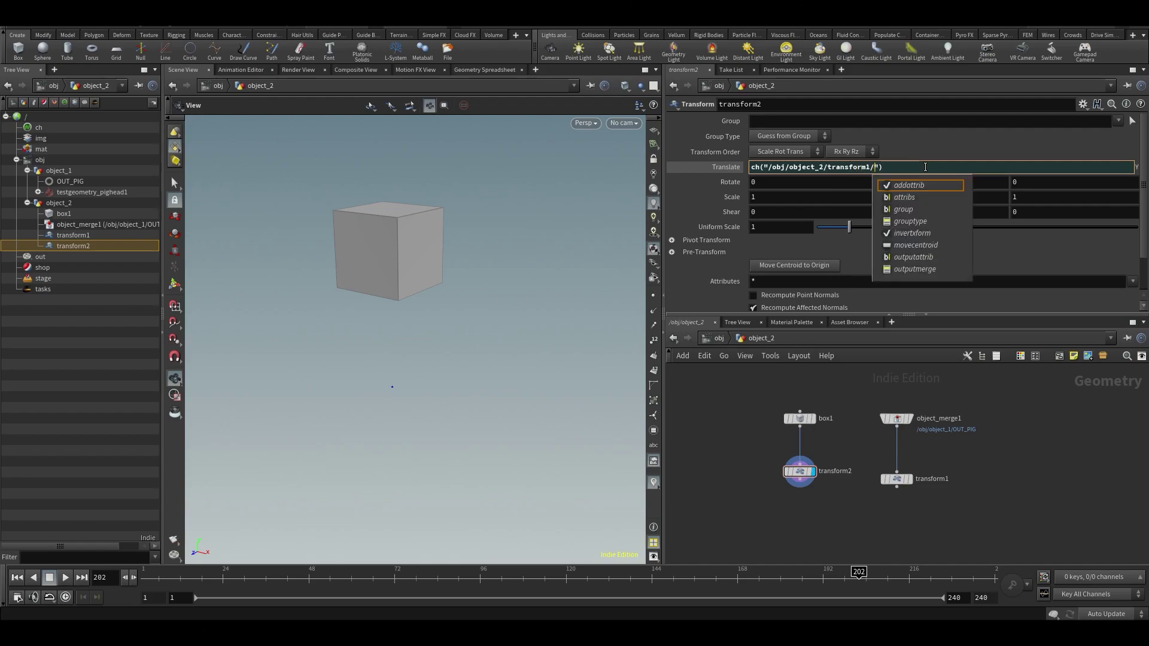
text(tx)
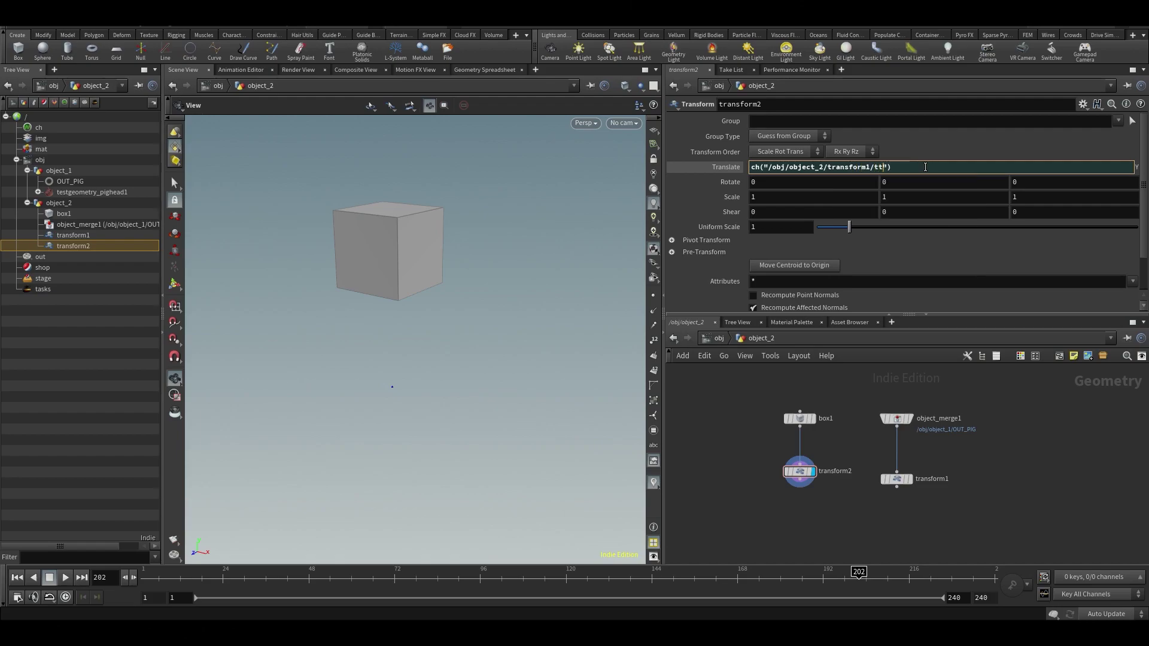
key(Return)
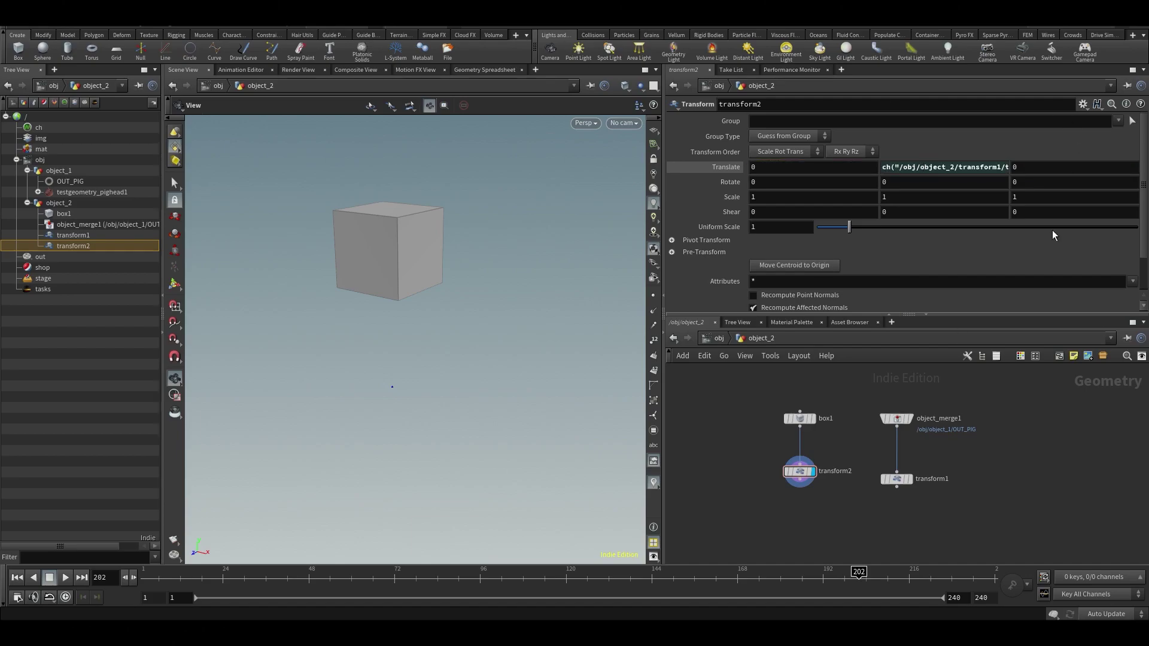
click(735, 169)
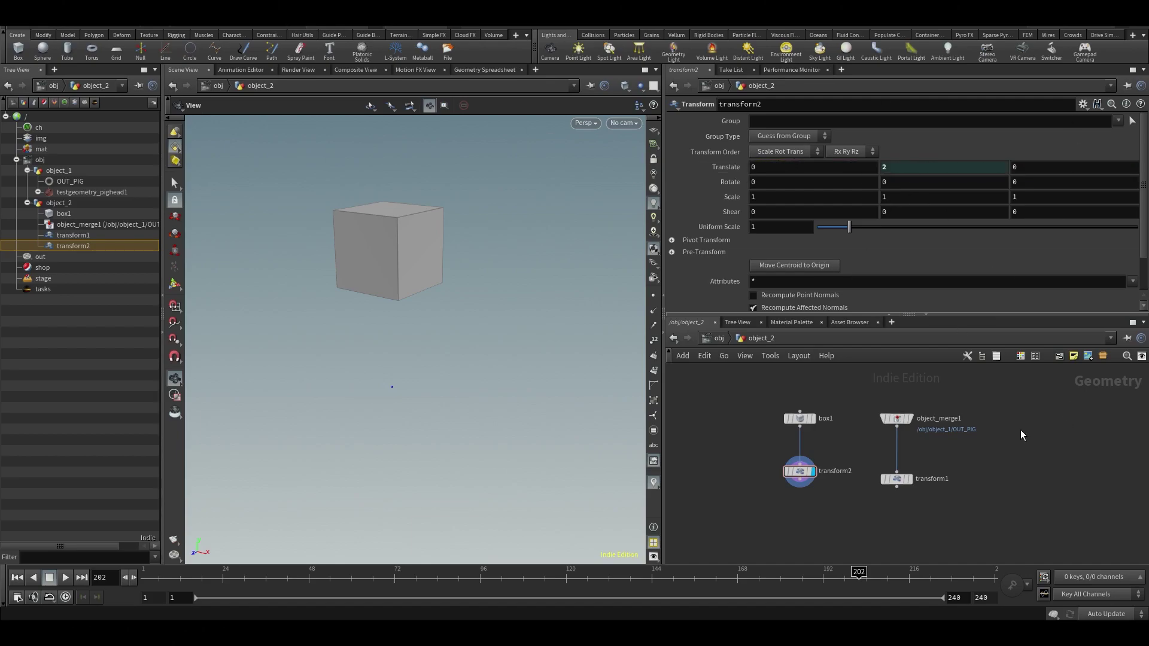
Step: Try adjusting transform1's Y translation to test the absolute link, undo the change, and return to transform2's parameters
click(895, 479)
mouse_move(920, 157)
middle_down()
mouse_move(905, 156)
mouse_move(915, 159)
middle_up()
click(800, 471)
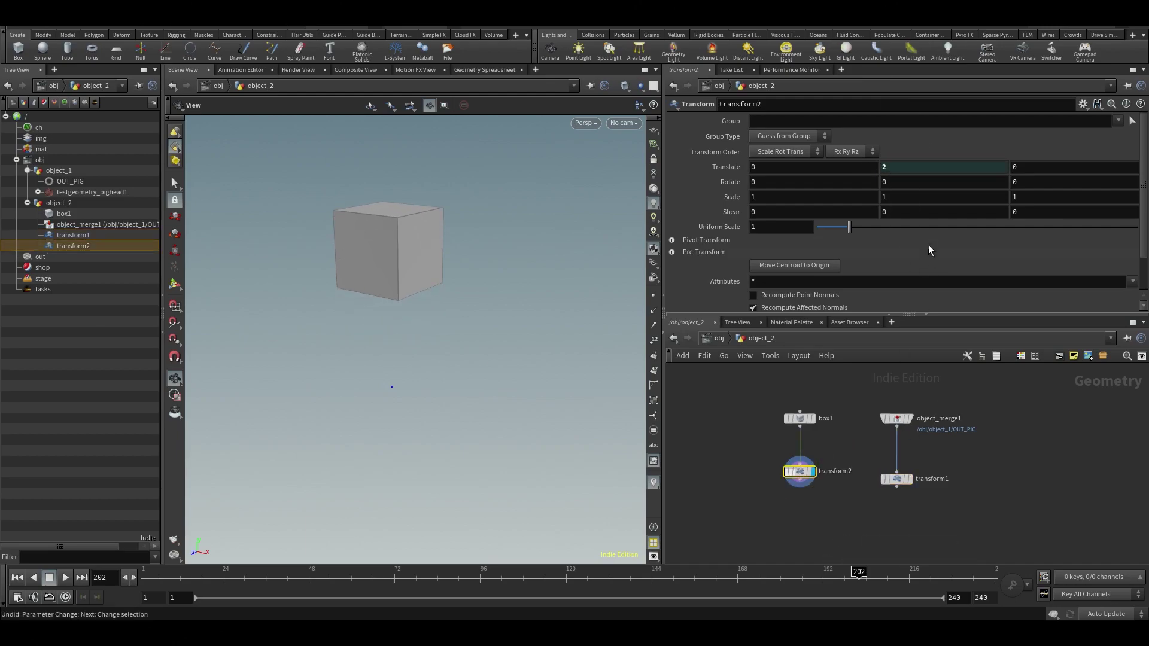
Step: Align transform2 level with transform1 in the network and show the expression in its Y translation
scroll(867, 505, up, 4)
middle_drag(872, 508, 845, 584)
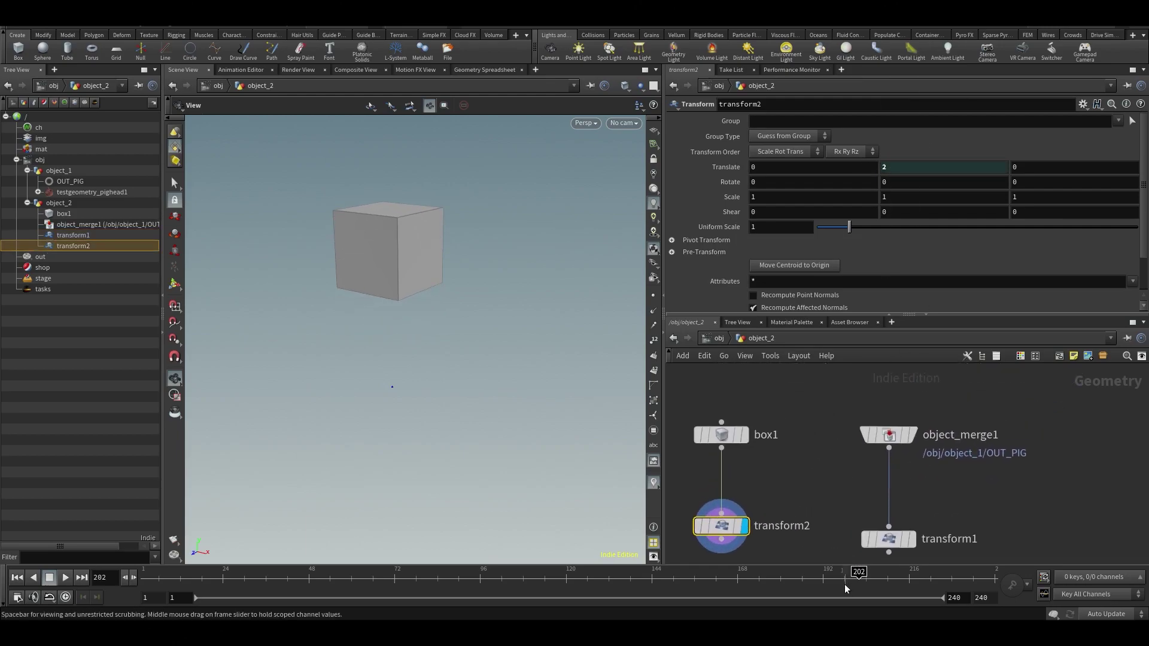
middle_drag(794, 508, 855, 470)
drag(783, 486, 784, 499)
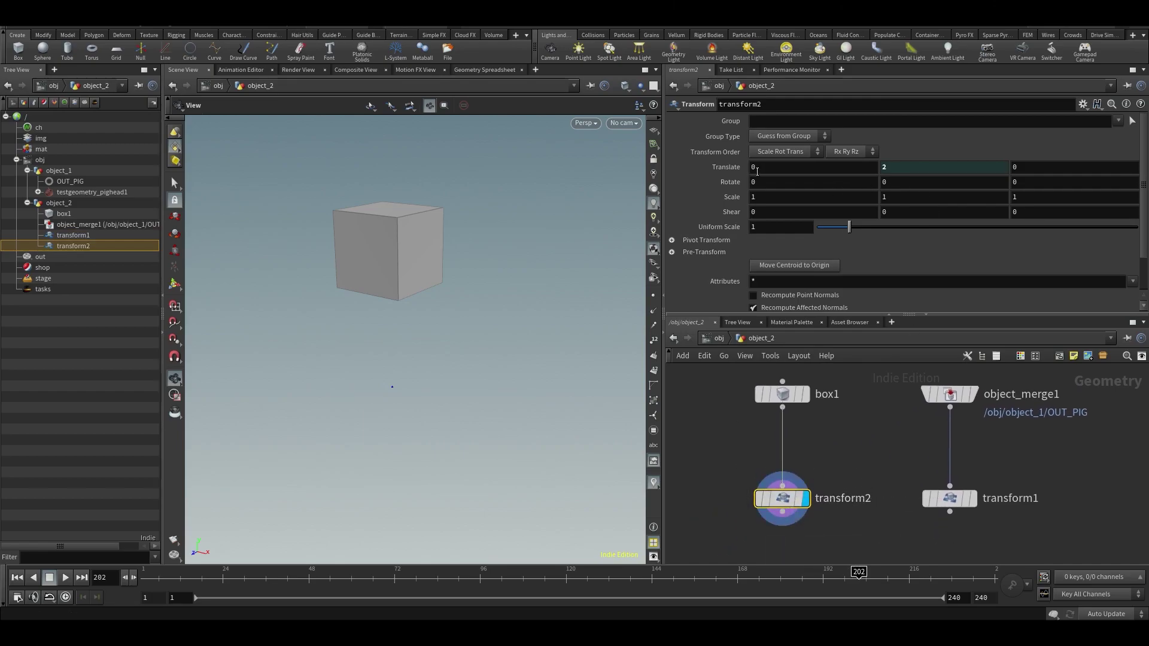
click(733, 168)
scroll(920, 433, down, 3)
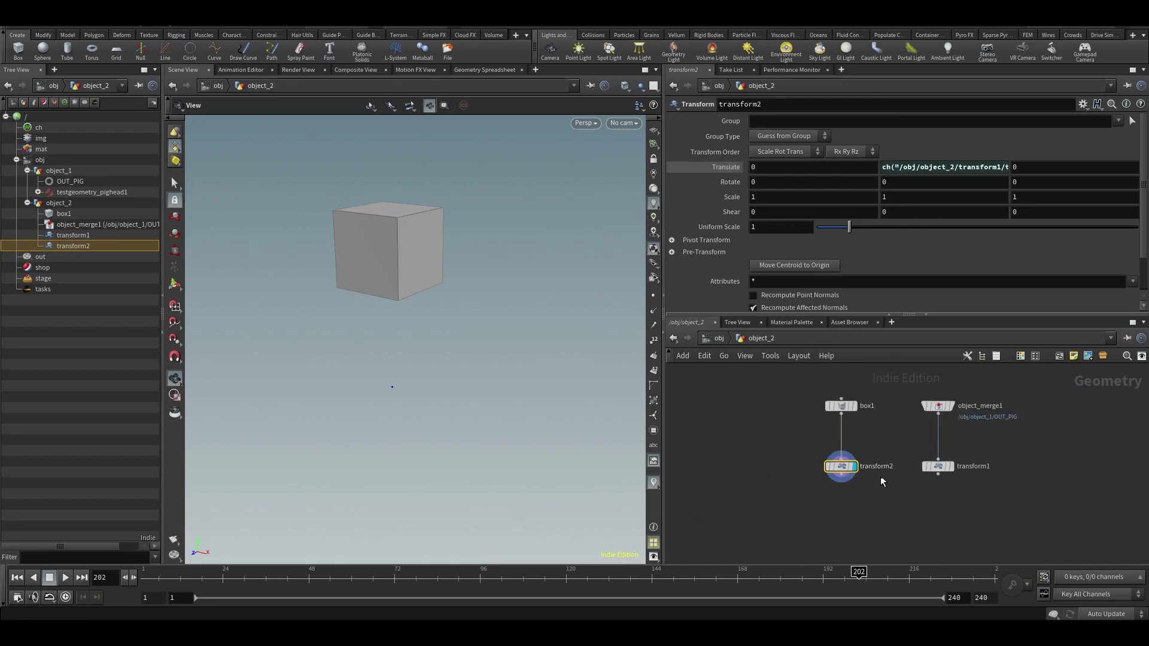
middle_drag(881, 476, 861, 467)
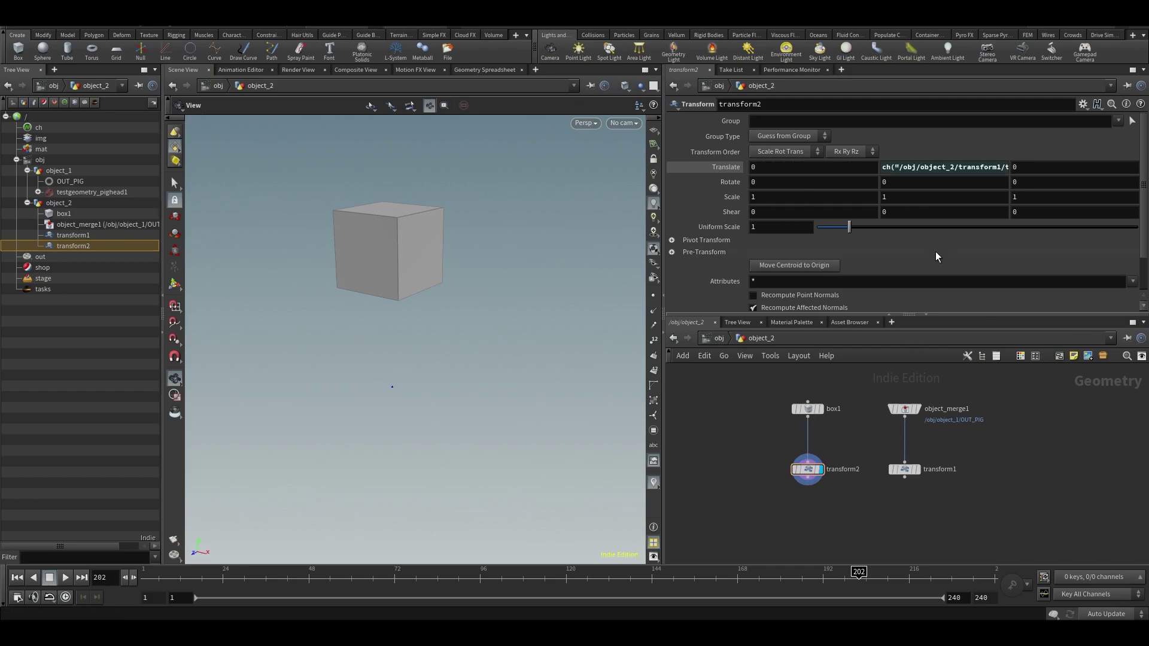
Step: Replace the absolute path in transform2's Y translation expression with a relative path up two levels into object_1, ../../object_1/
click(913, 173)
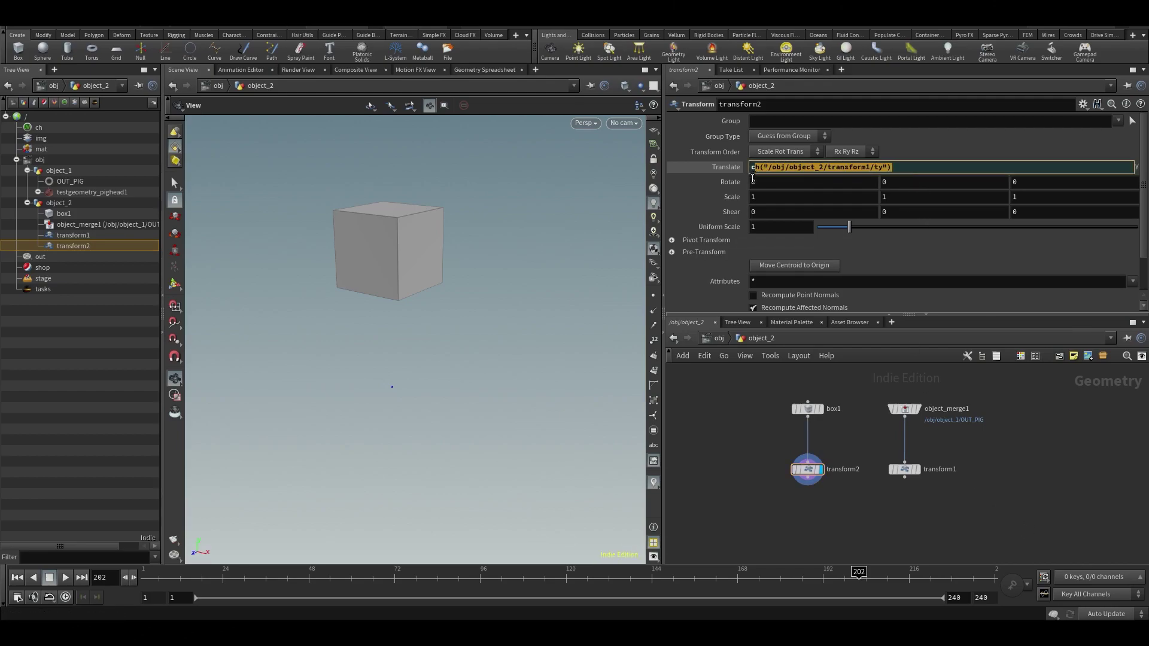
drag(768, 172, 876, 172)
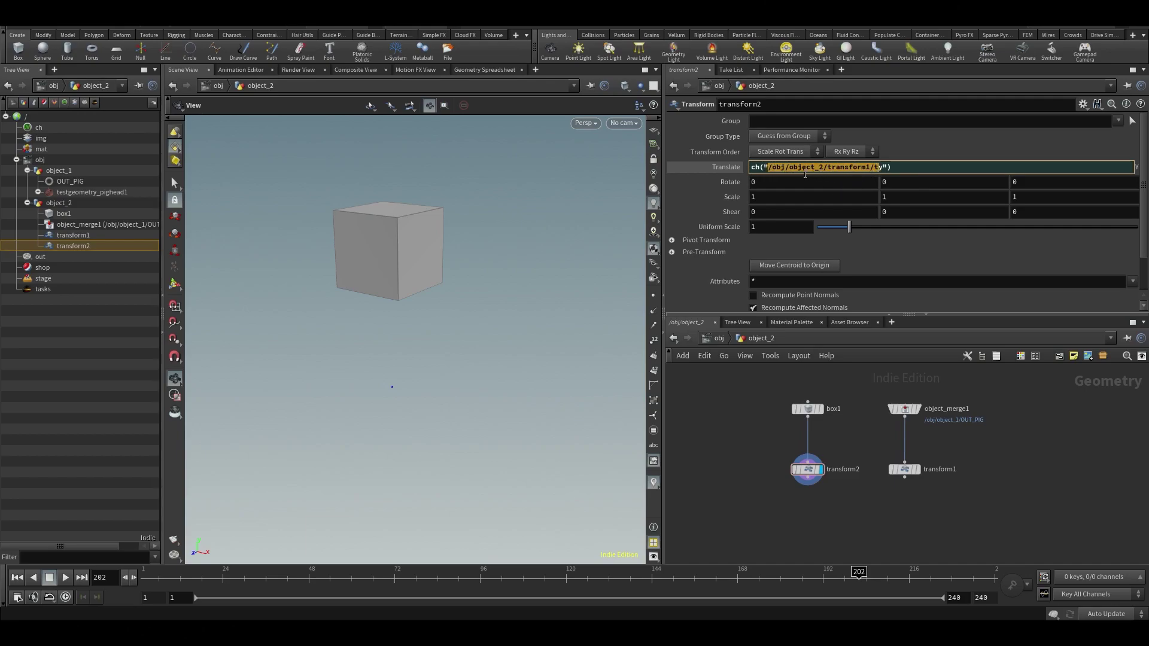
key(BackSpace)
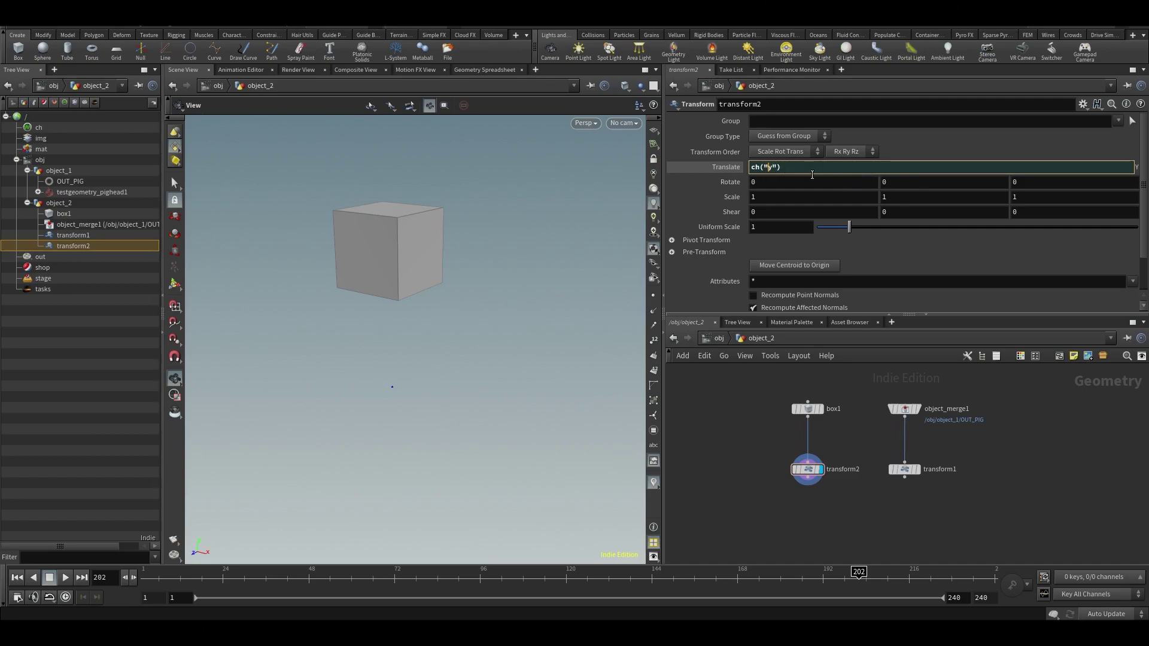
key(Delete)
text(../)
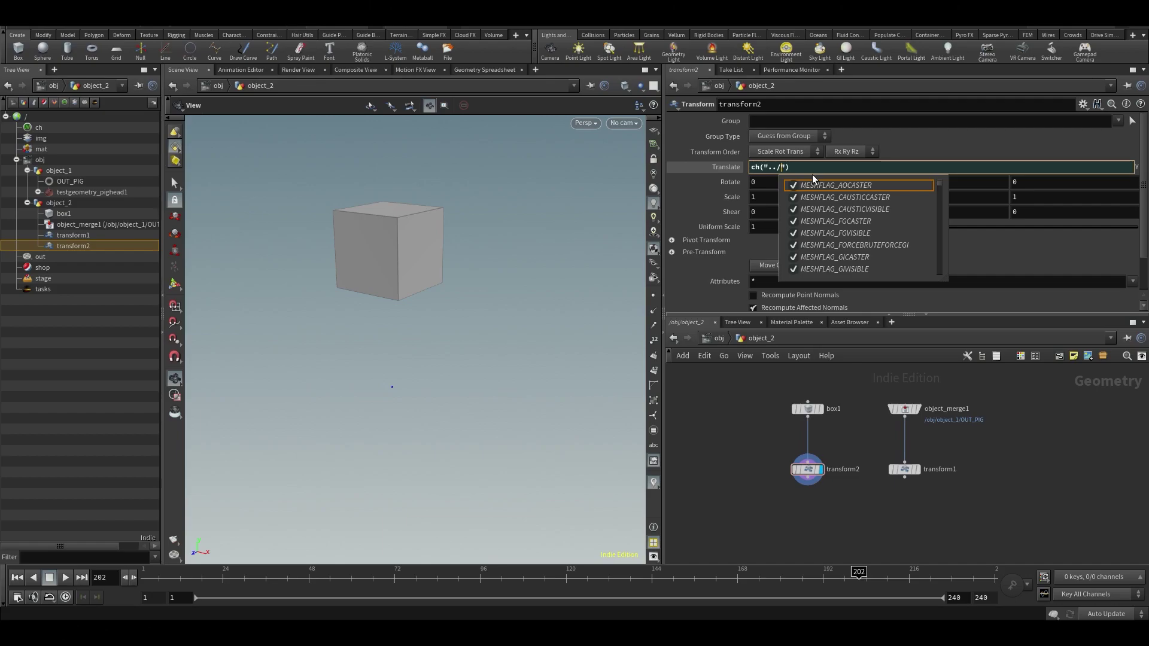
text(../)
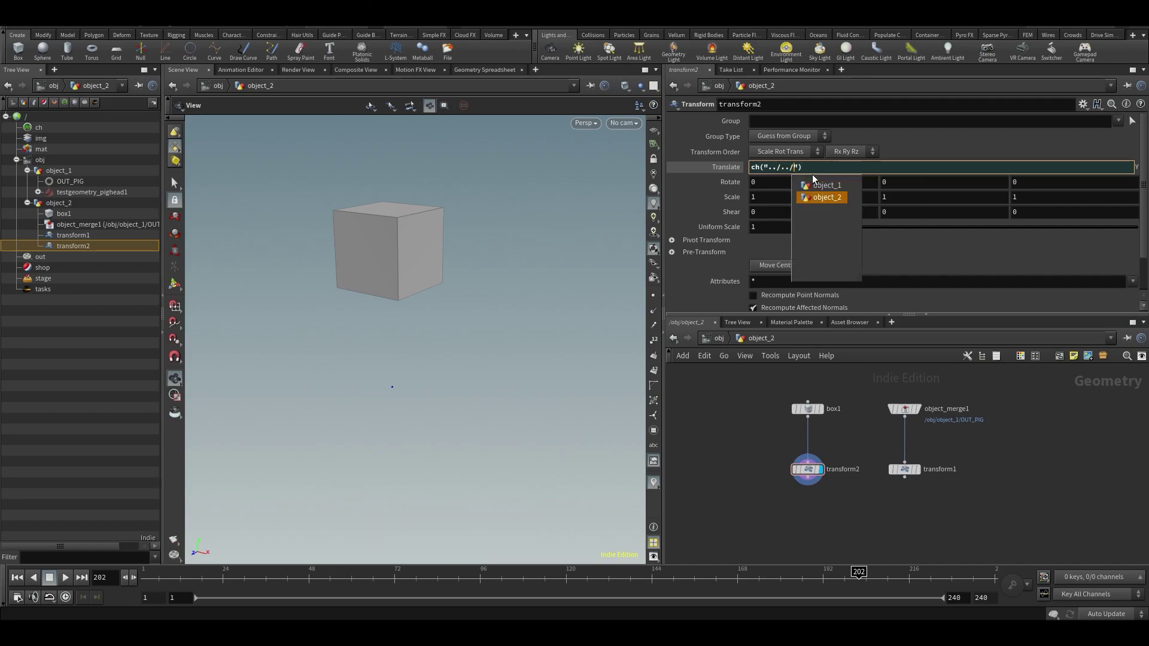
key(Return)
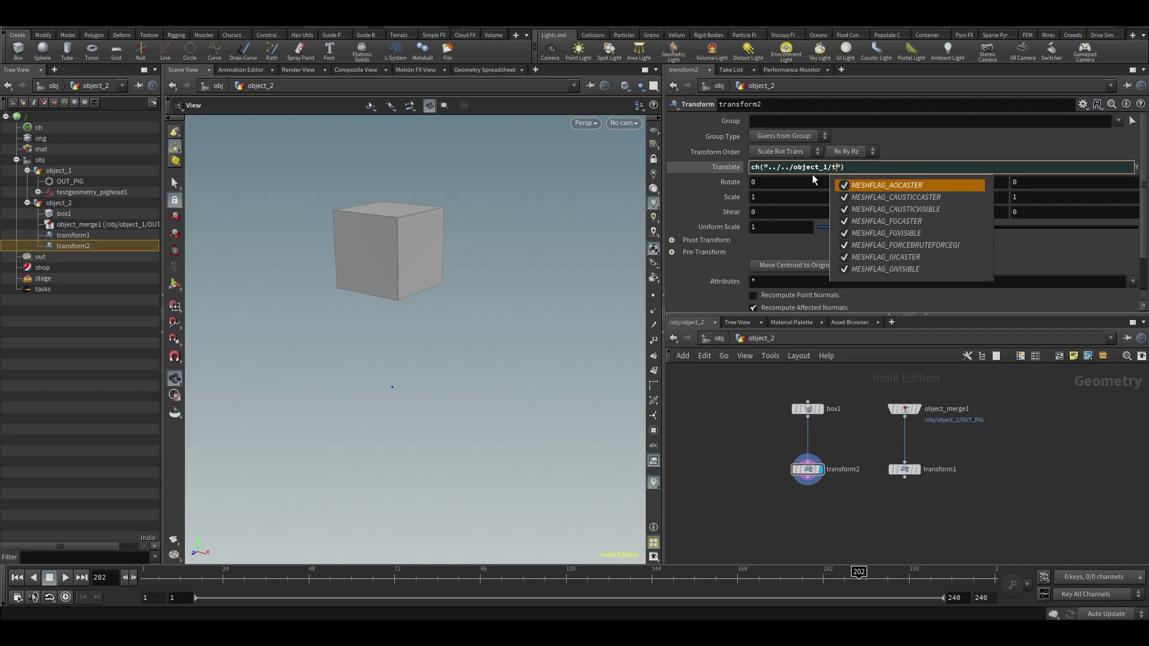
Step: Complete the relative reference with testgeometry_pighead1/ty, apply it, and display the evaluated Translate value
text(test)
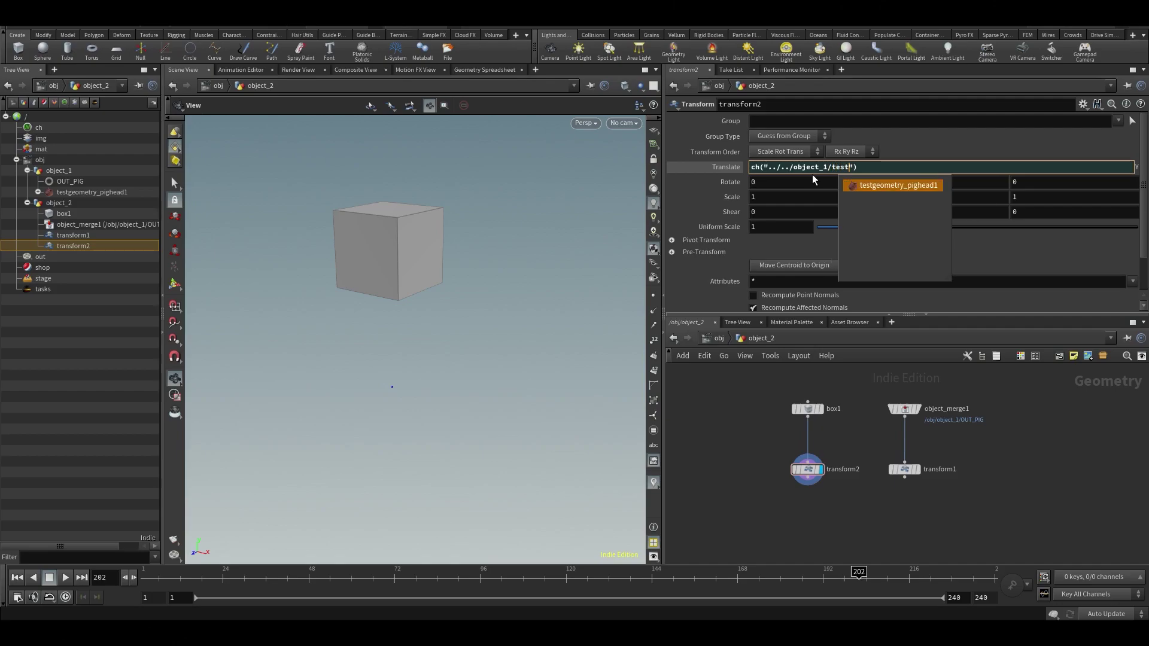
key(Return)
key(Down)
key(Down)
key(Down)
key(Down)
key(Down)
key(Down)
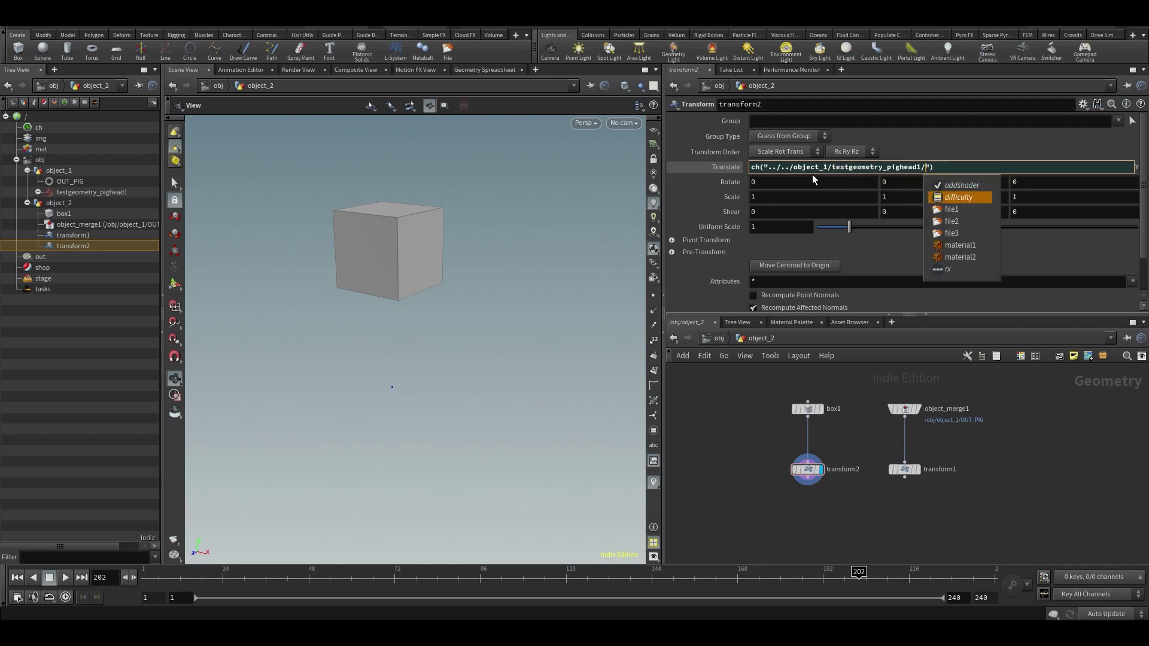
key(Down)
key(Down)
key(Down)
key(Down)
key(Down)
key(Down)
key(Down)
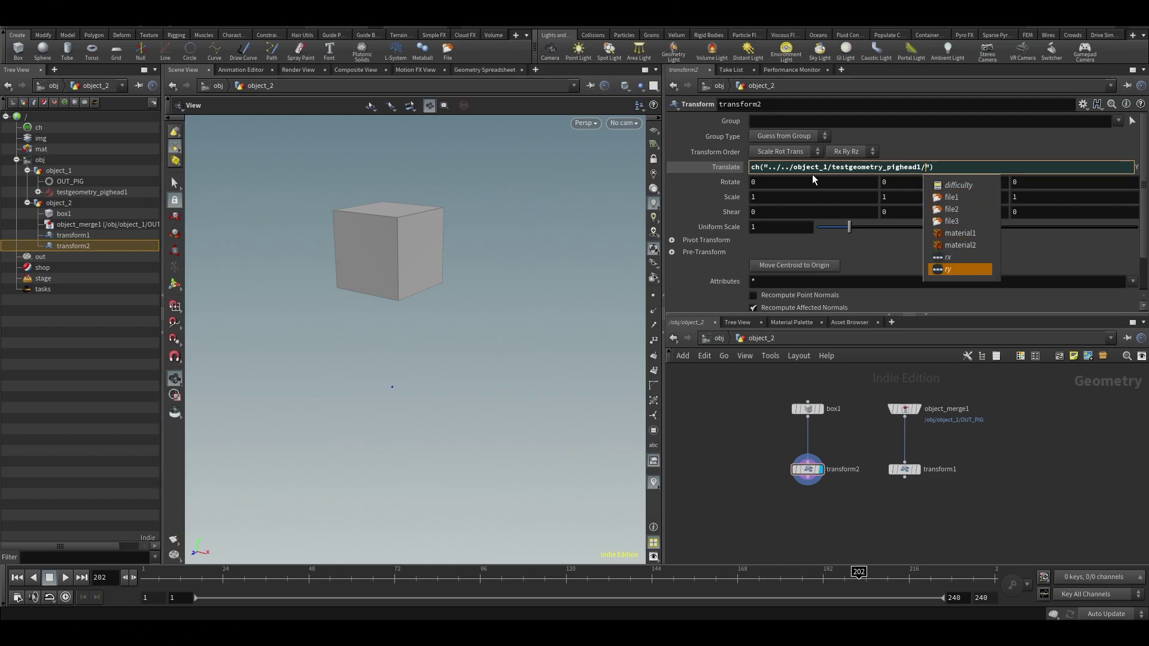
key(Up)
key(Up)
key(Up)
key(Up)
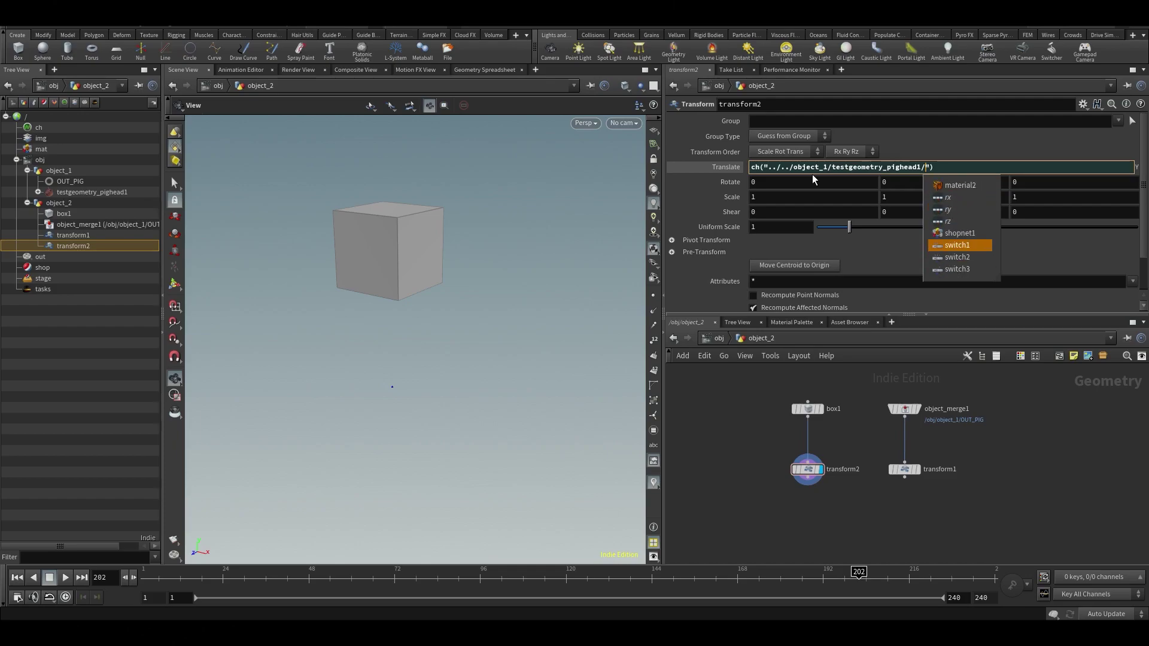
key(Down)
key(Down)
key(Down)
key(Down)
key(Down)
key(Down)
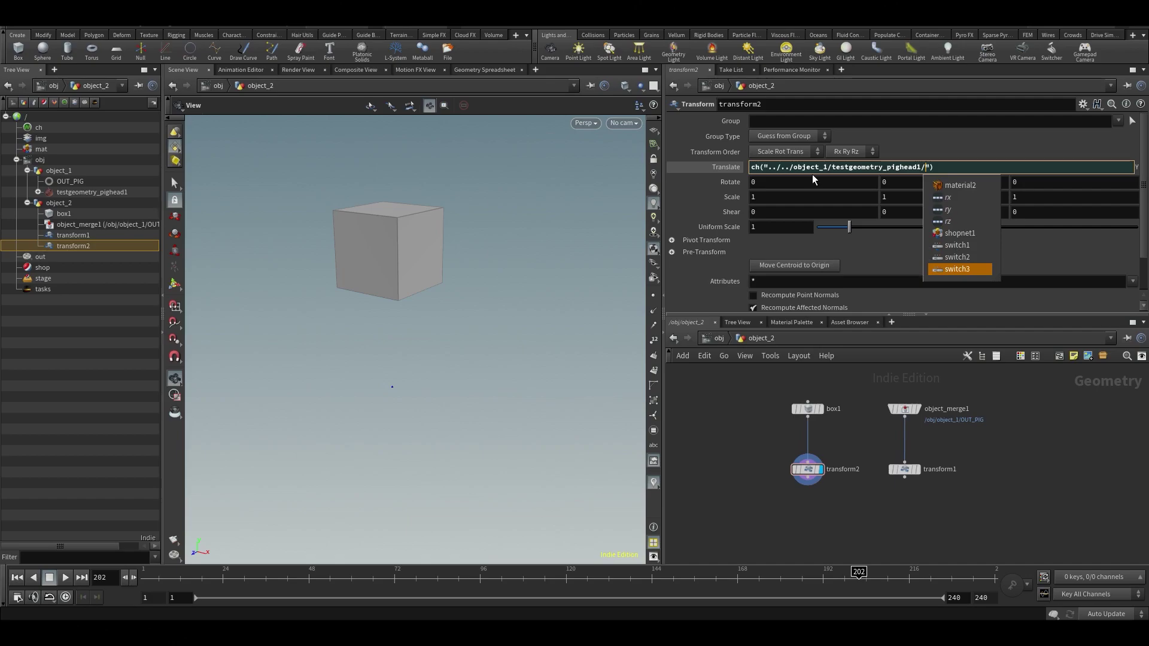
key(Return)
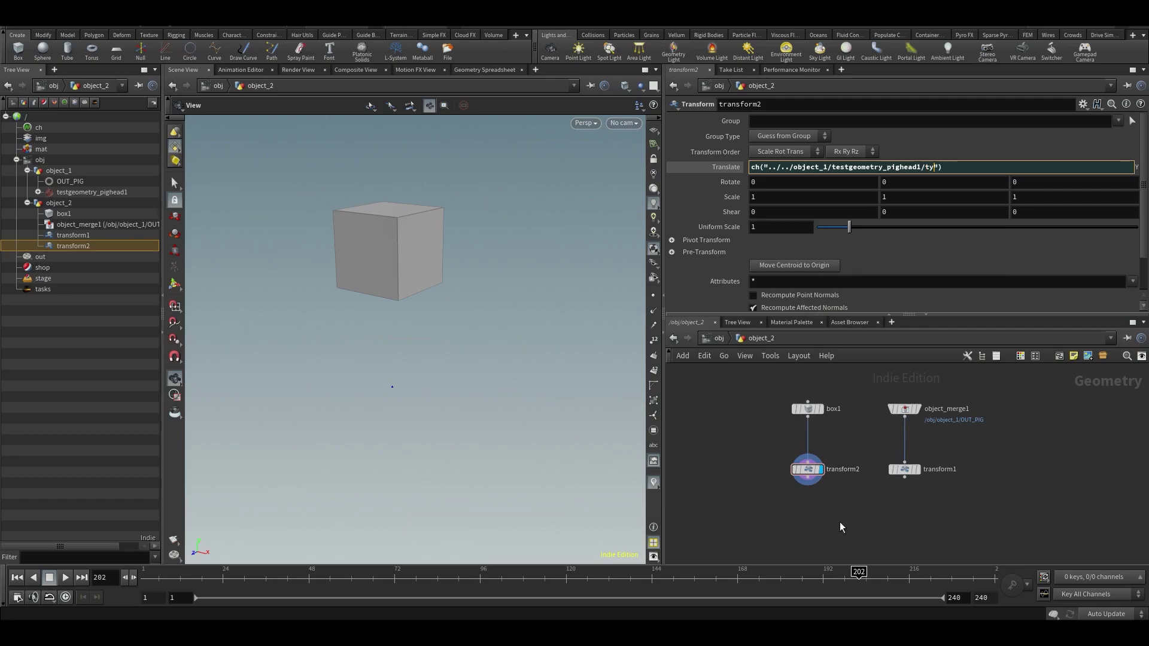
key(Return)
click(731, 167)
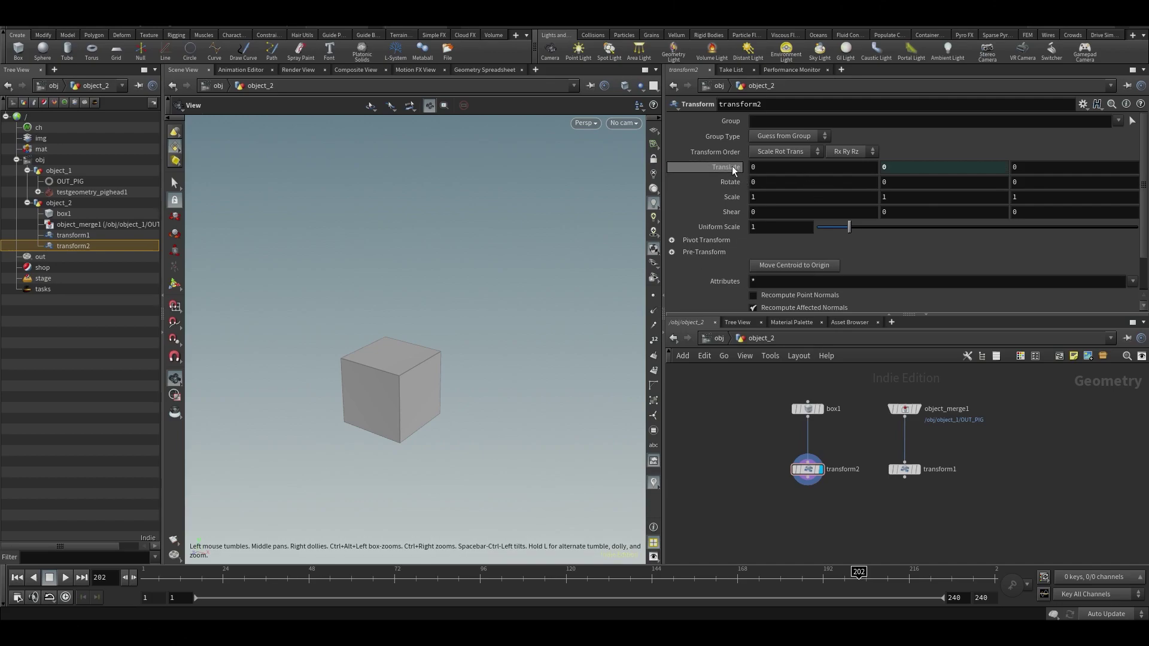
Step: Reset testgeometry_pighead1's Y translation inside object_1 to 0, raise it to 4.5, and return to the object level
key(u)
double_click(817, 442)
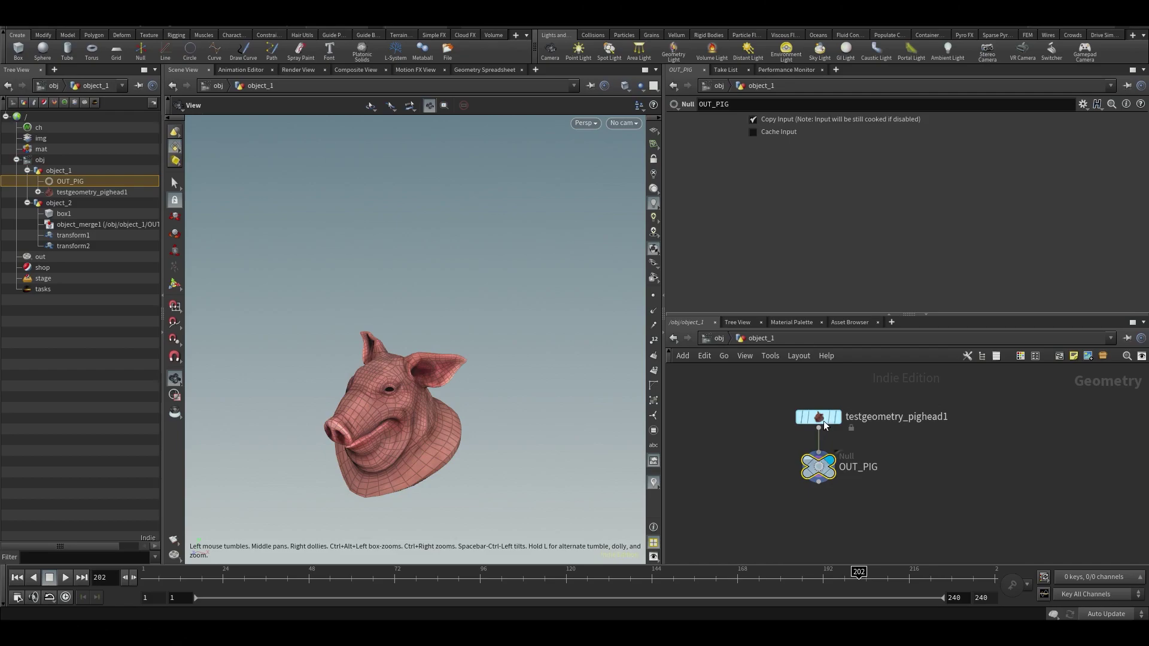
click(822, 419)
click(721, 126)
drag(897, 121, 785, 181)
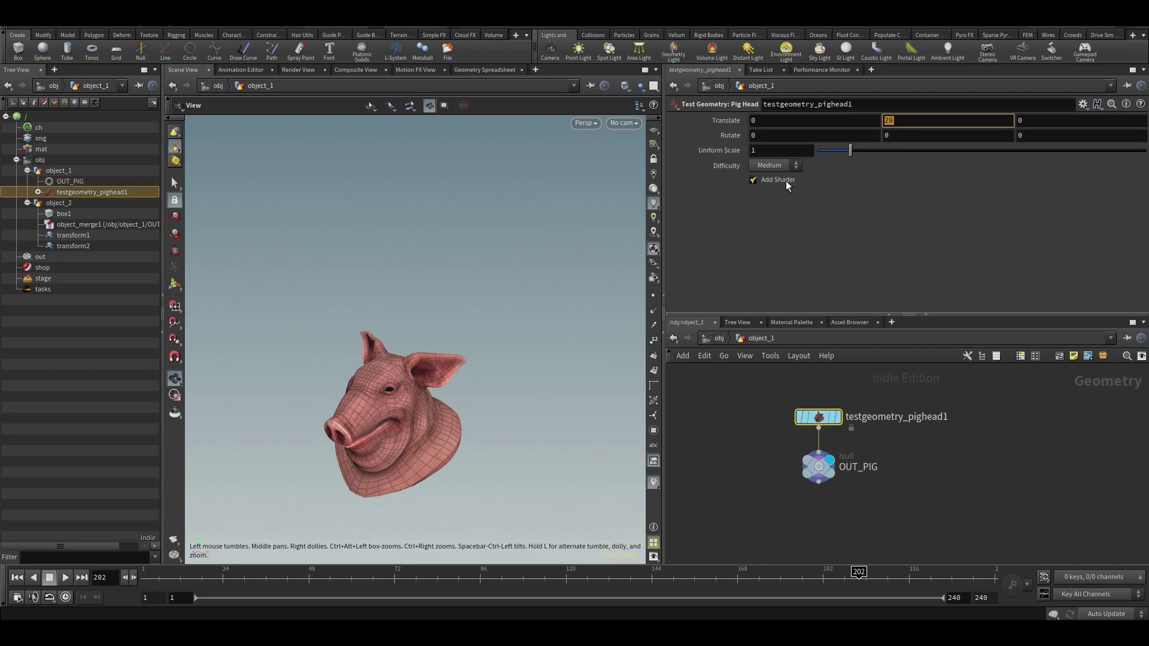
text(0)
key(Return)
middle_drag(902, 116, 934, 113)
key(u)
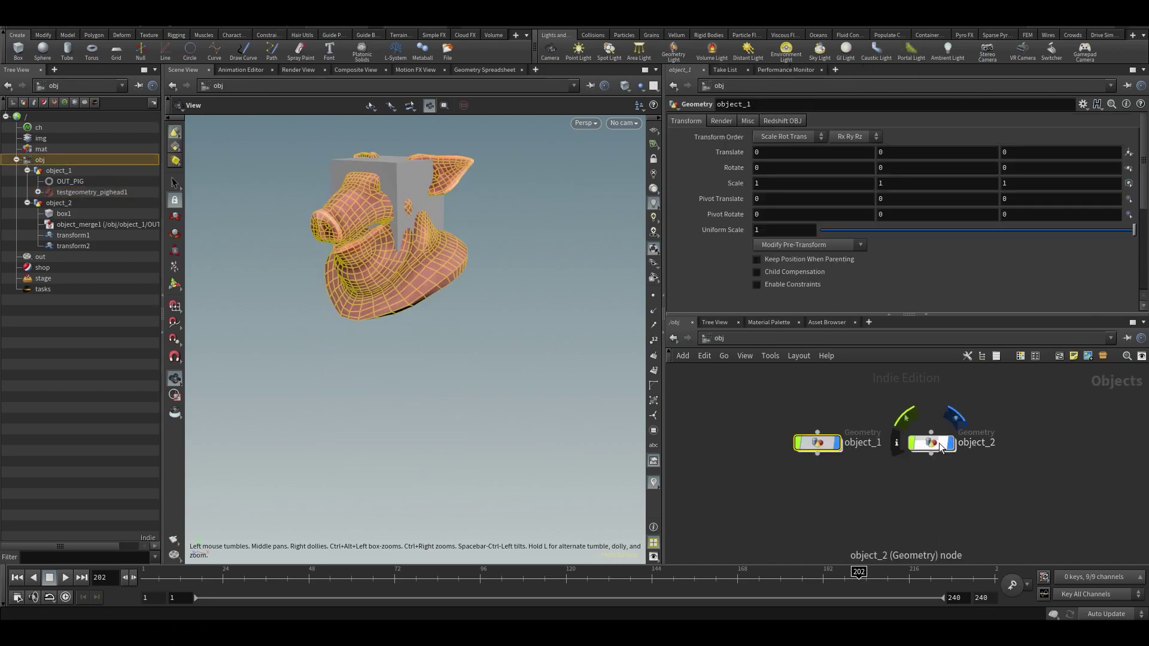
double_click(827, 447)
middle_drag(924, 120, 957, 119)
key(u)
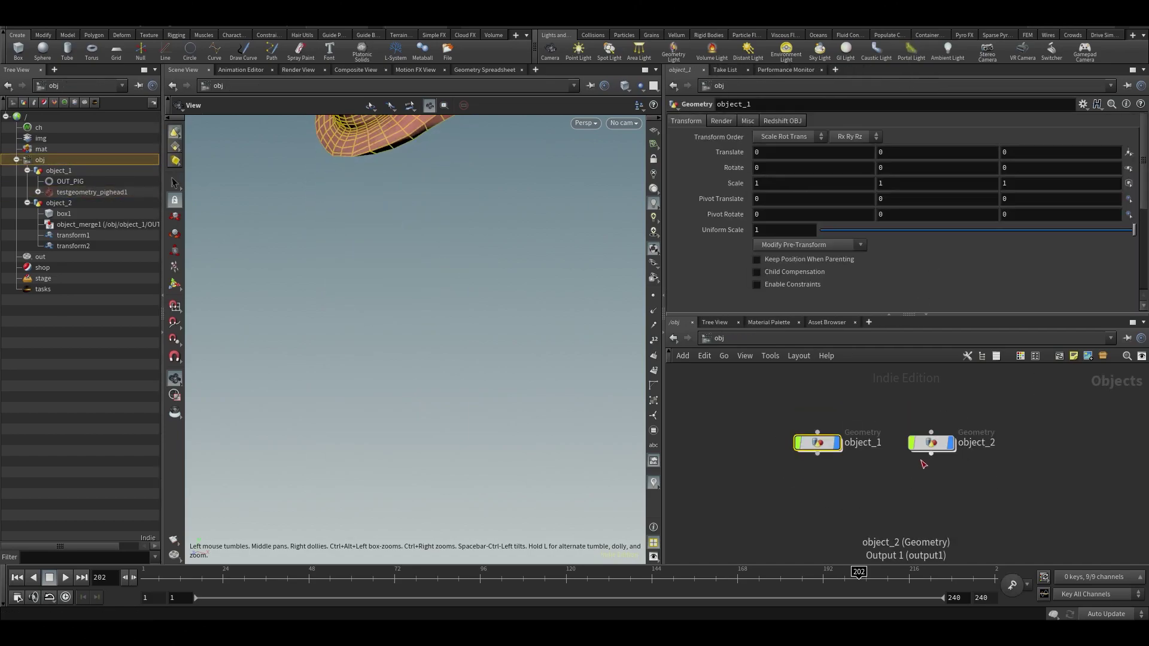
Step: Enter object_2 and examine the parent-level part of the relative path in transform2's Y translation expression
double_click(933, 443)
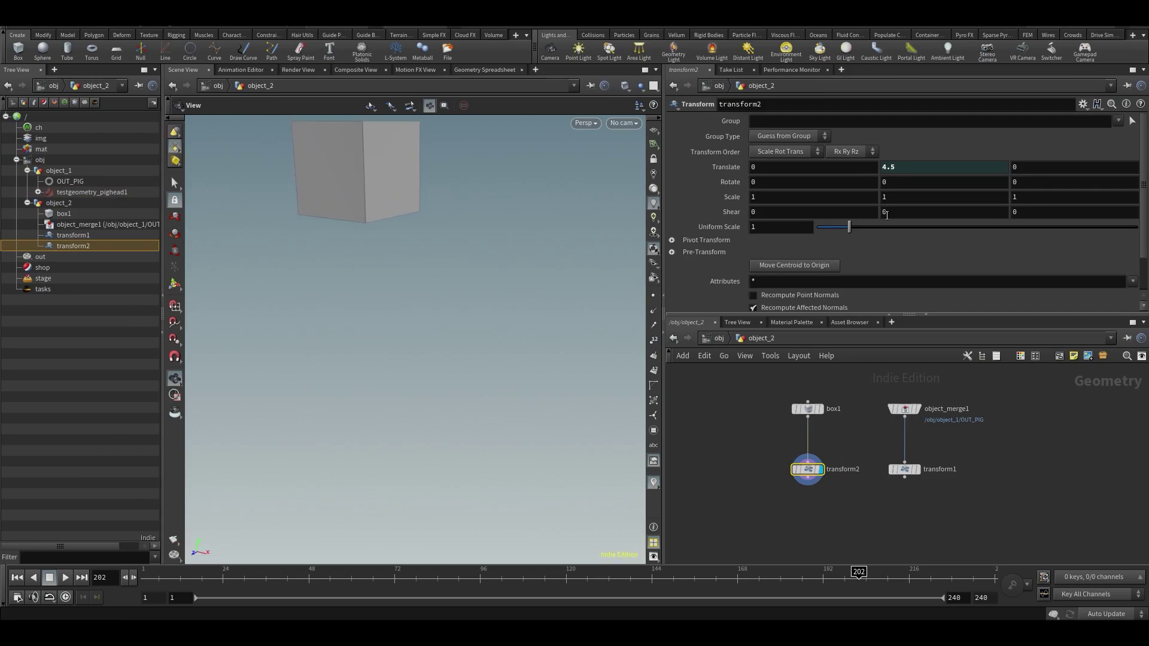
click(718, 170)
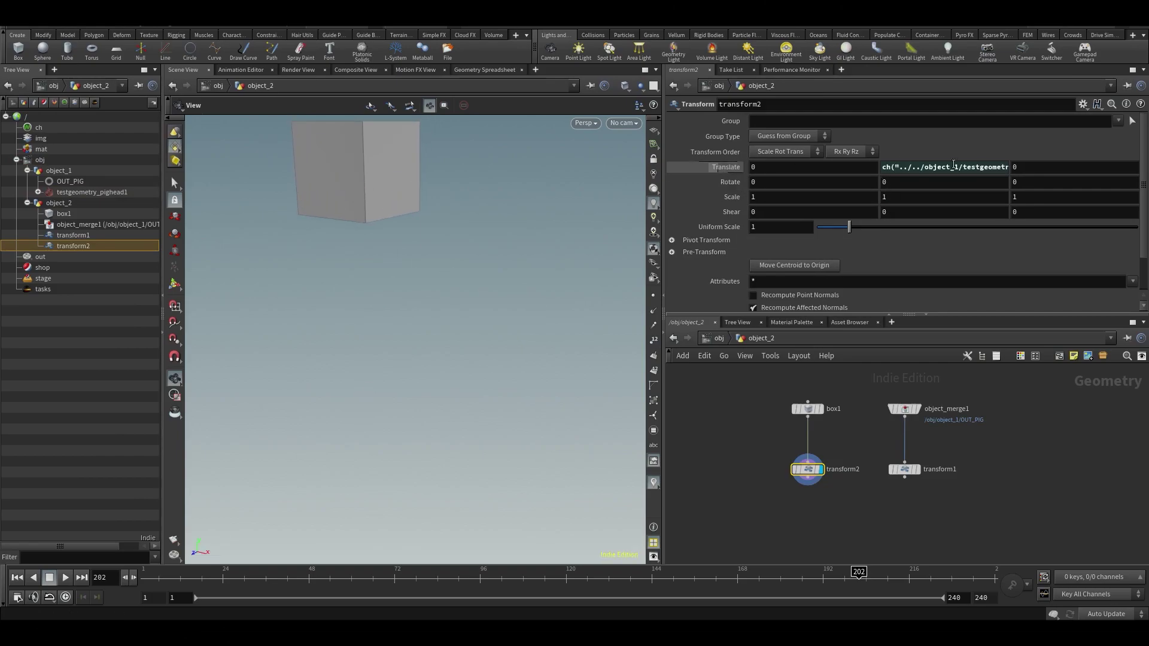
click(913, 170)
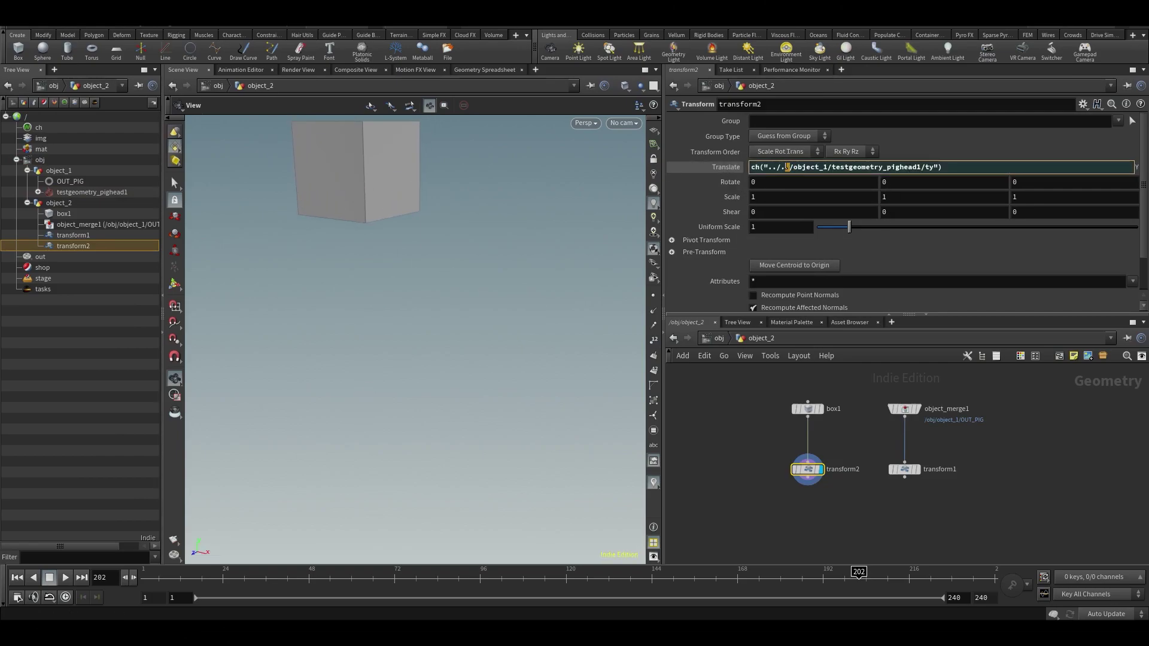
Step: Highlight the leading ../../ portion of the path in transform2's Y translation expression
click(816, 168)
drag(767, 170, 794, 170)
click(807, 166)
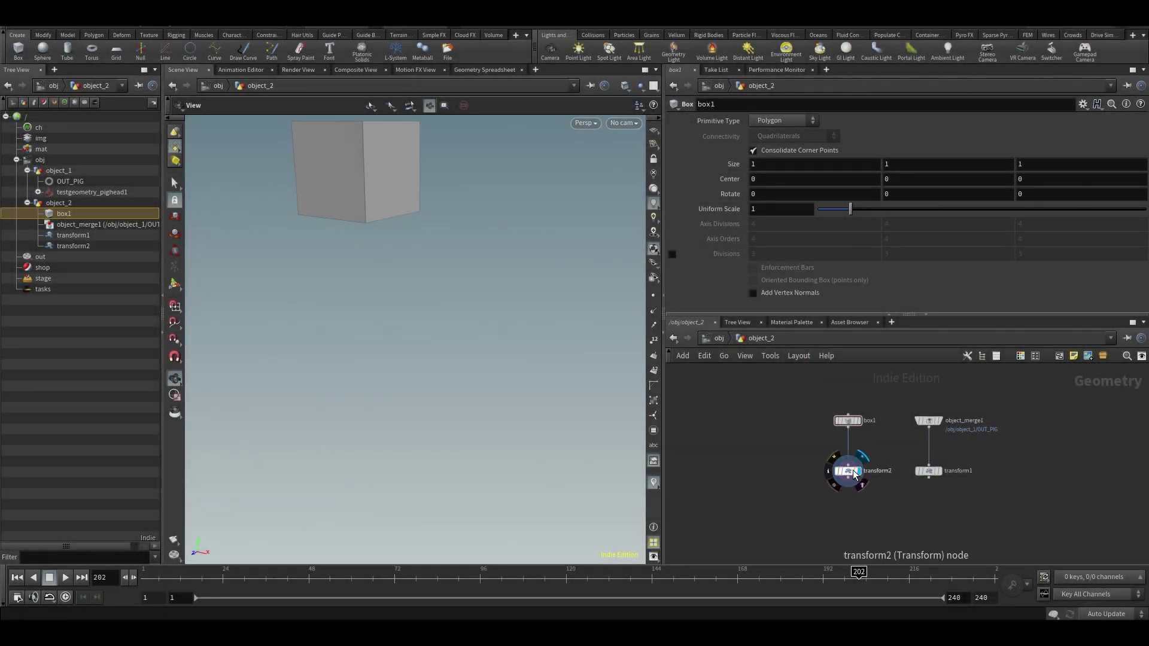
Step: Duplicate the transform2 node inside object_2 and place the copy beside the original
click(847, 471)
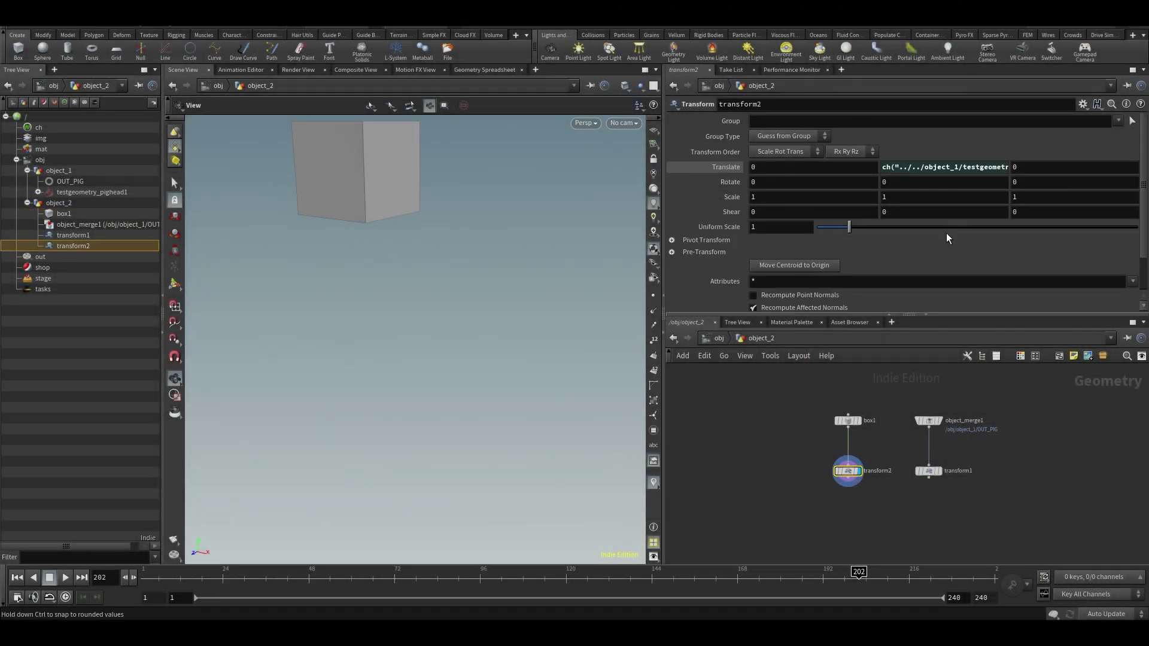
scroll(804, 494, up, 2)
drag(850, 480, 857, 483)
key(ctrl+c)
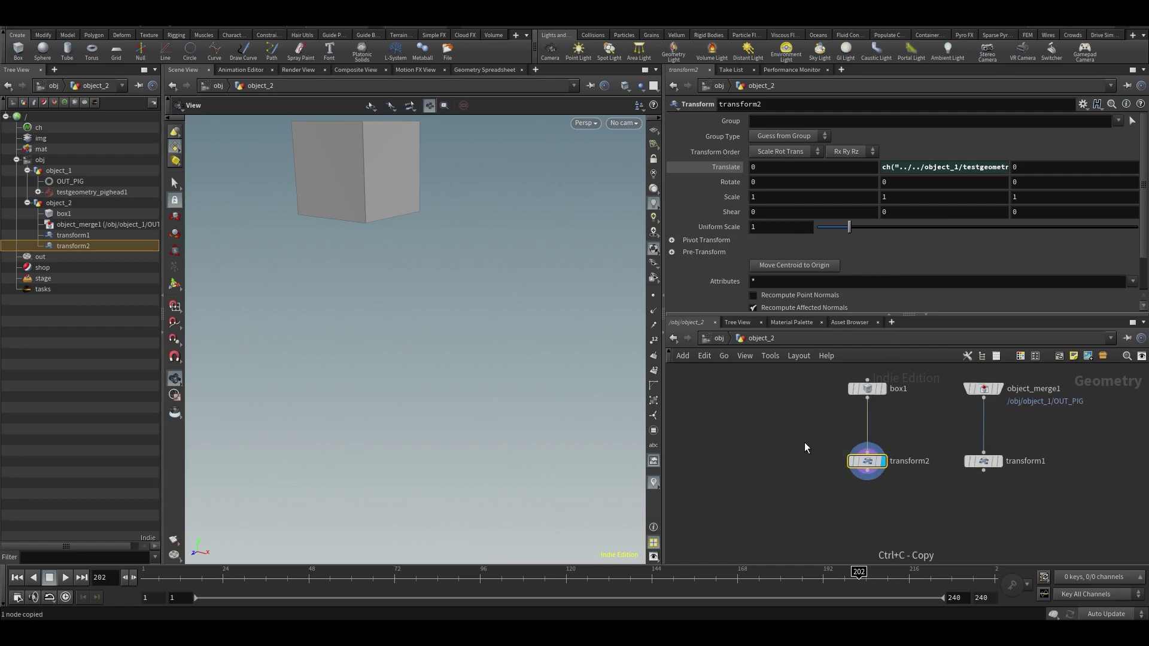
key(ctrl+v)
drag(782, 443, 763, 456)
Step: In the duplicated transform's Y translation expression, replace the relative ../.. prefix with the absolute prefix /obj
drag(928, 167, 902, 166)
text(/bo)
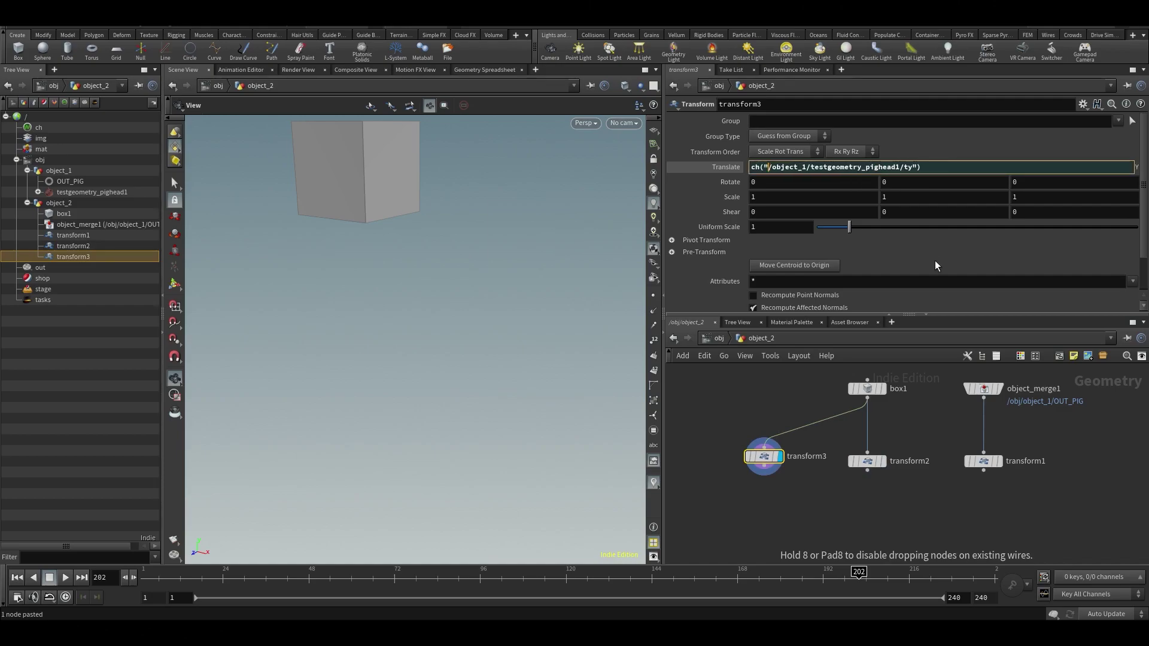
key(BackSpace)
key(BackSpace)
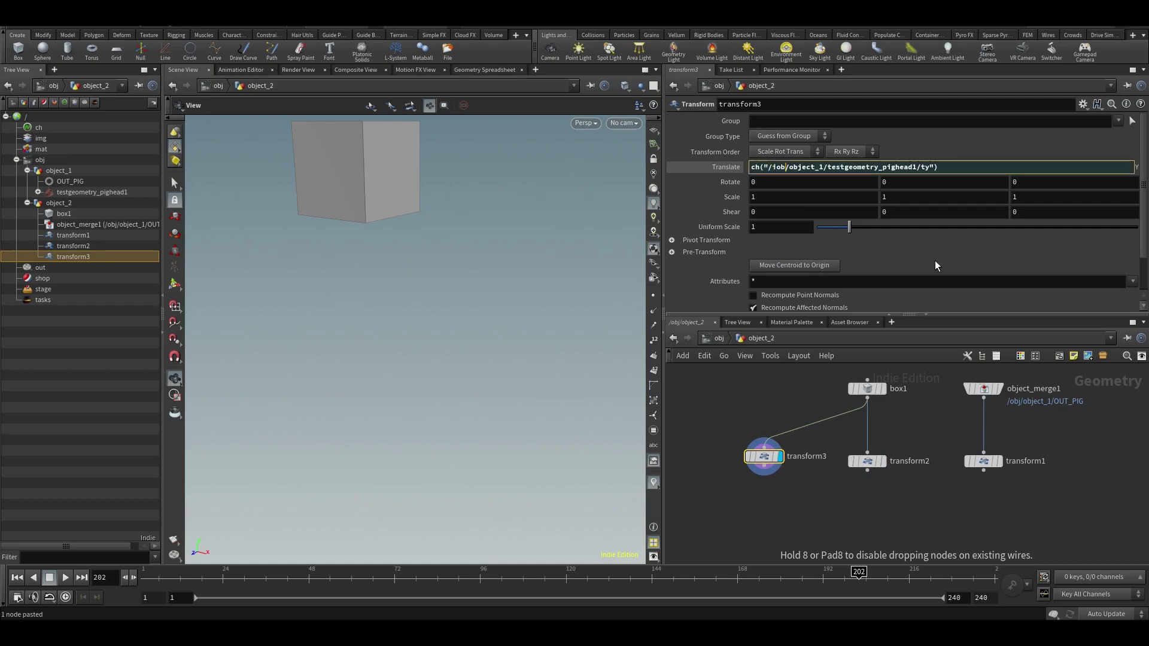
text(obj)
key(Return)
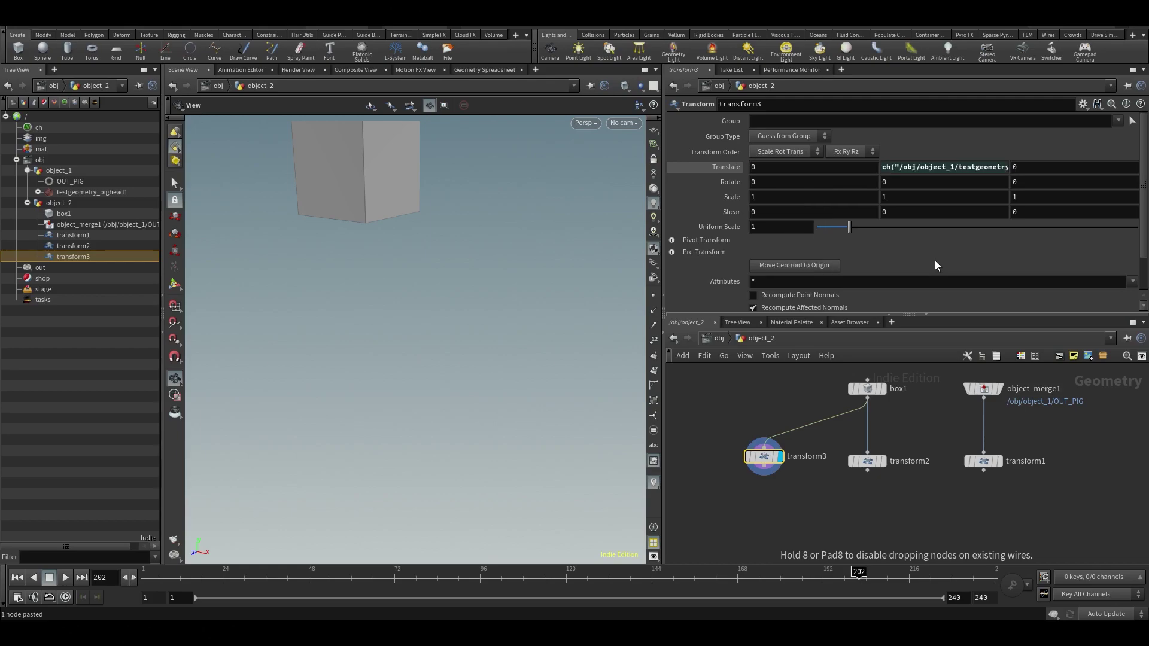
Step: Compare transform3's absolute Y translation expression with transform2's relative one
mouse_move(972, 167)
mouse_down()
mouse_move(891, 169)
mouse_move(981, 168)
mouse_move(891, 169)
mouse_move(914, 152)
mouse_move(856, 187)
mouse_move(958, 185)
mouse_up()
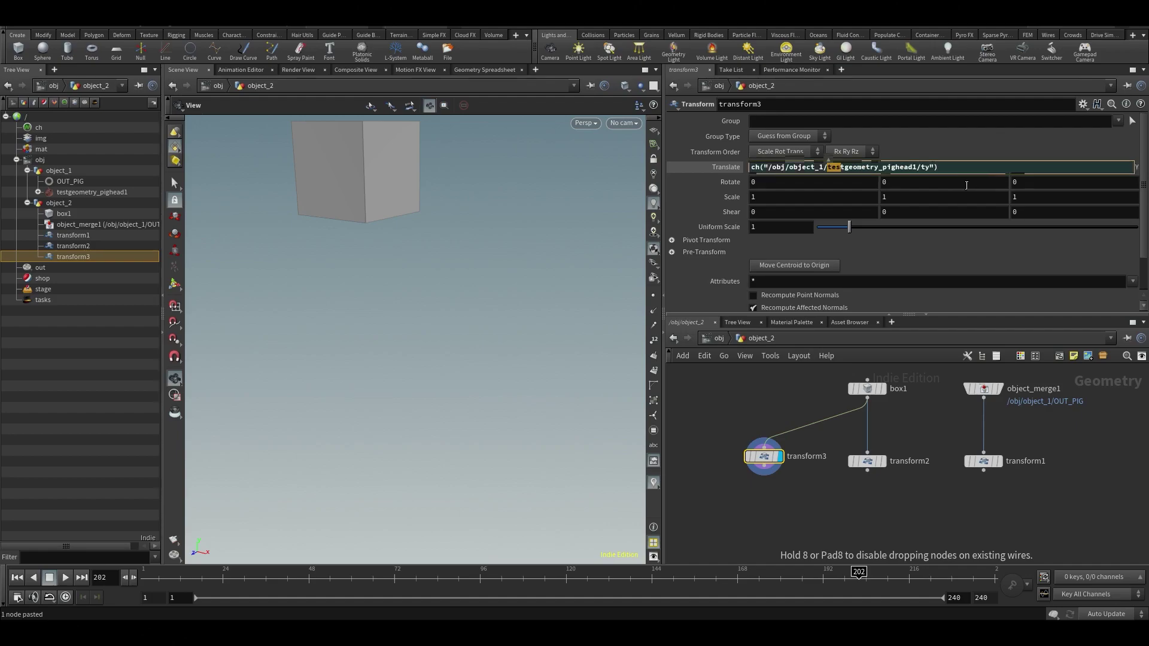
scroll(783, 413, down, 2)
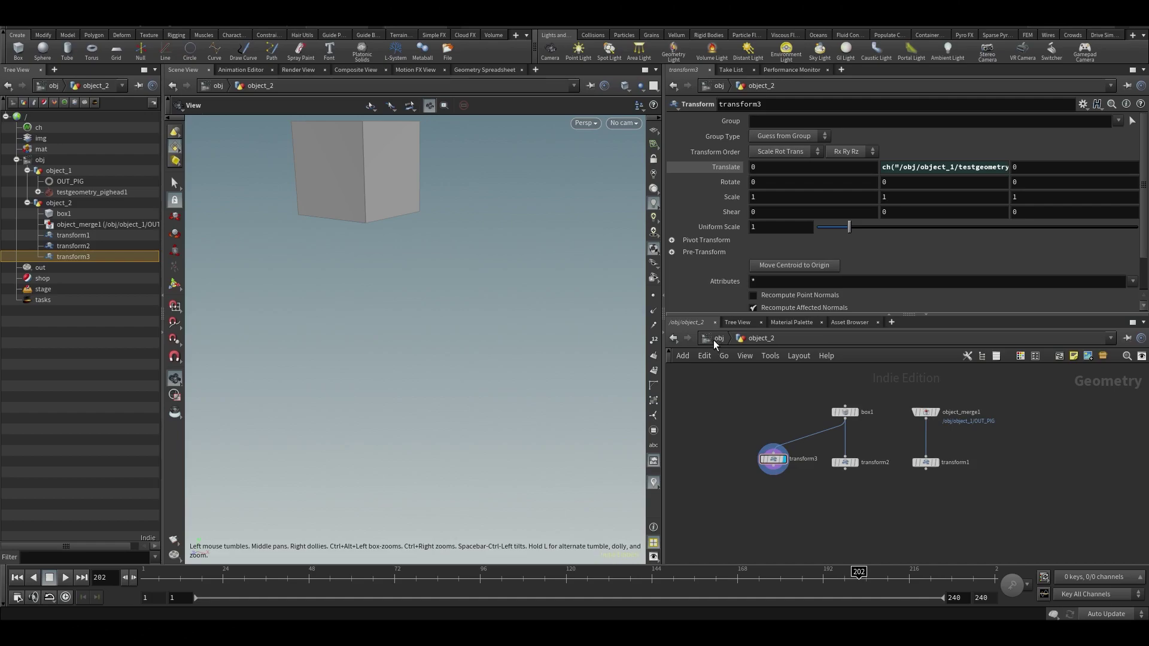
click(852, 464)
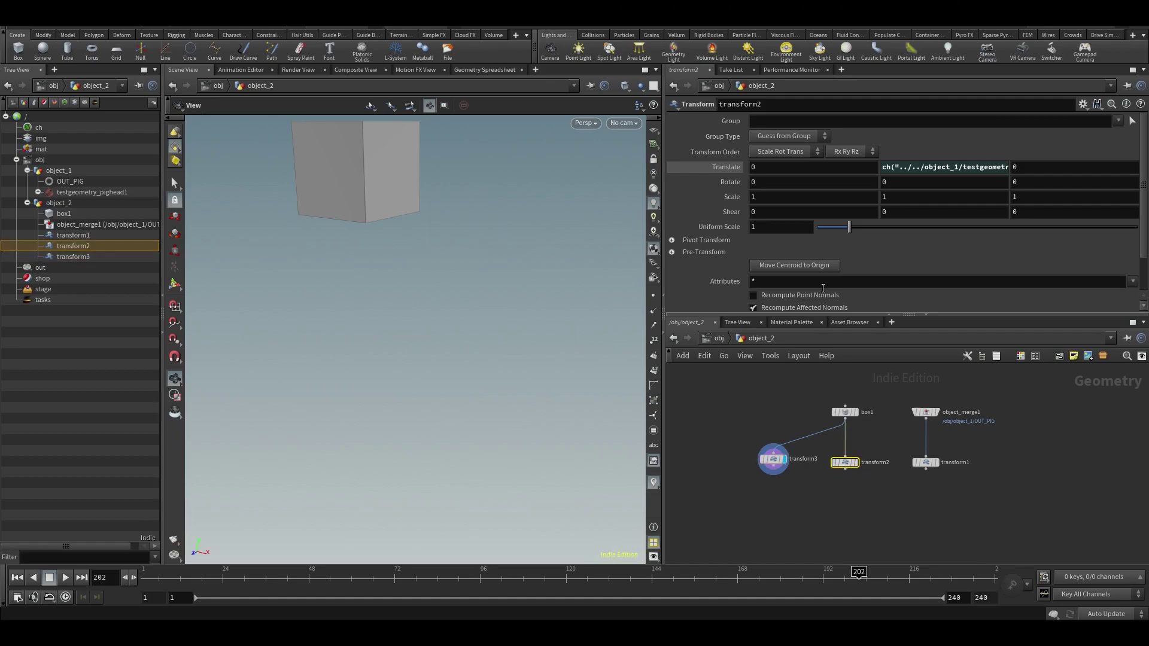
drag(766, 425, 795, 487)
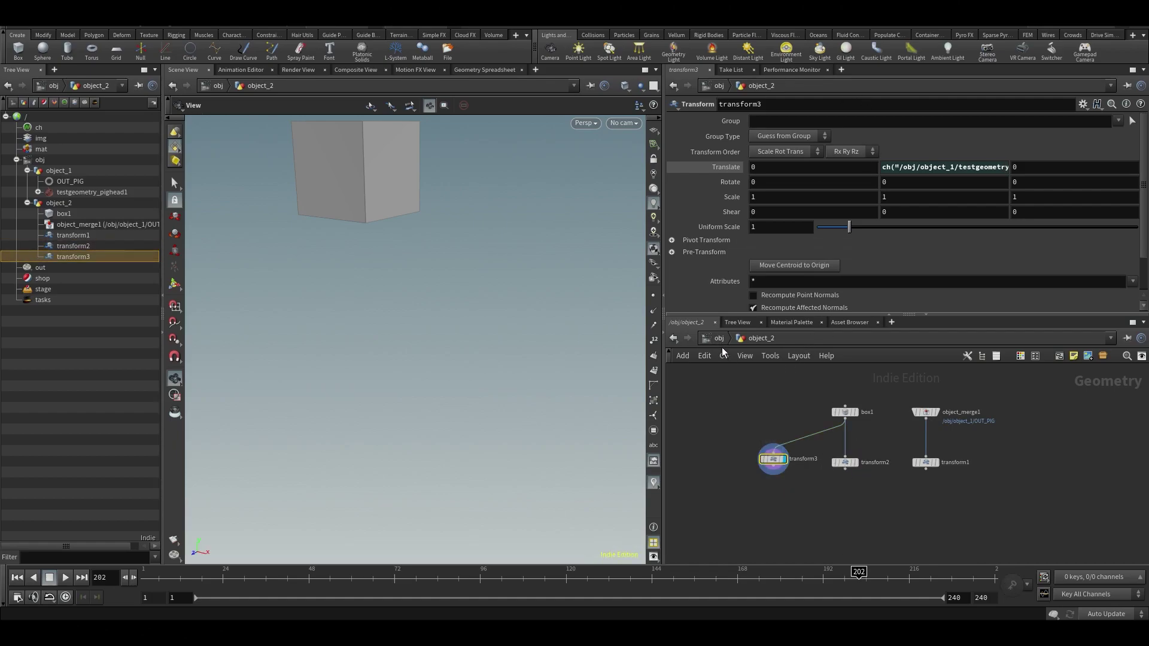
Step: Return to the object level, copy object_1 and object_2, and switch to the second, empty Houdini session
key(u)
drag(755, 412, 991, 500)
key(ctrl+c)
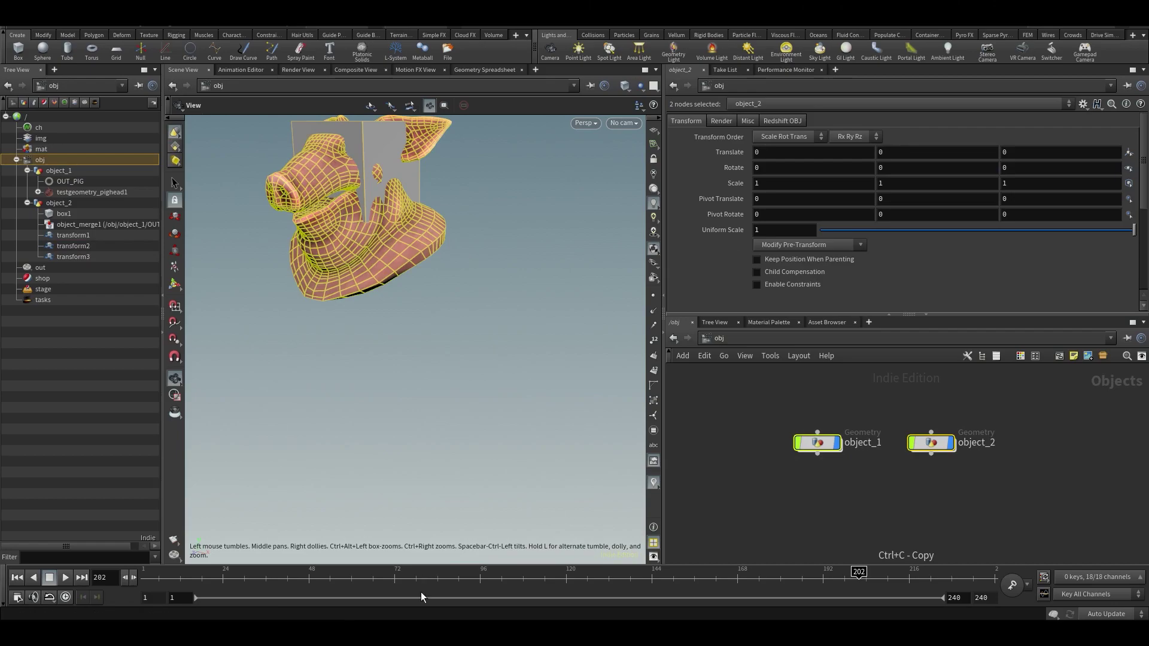
mouse_move(455, 634)
click(581, 578)
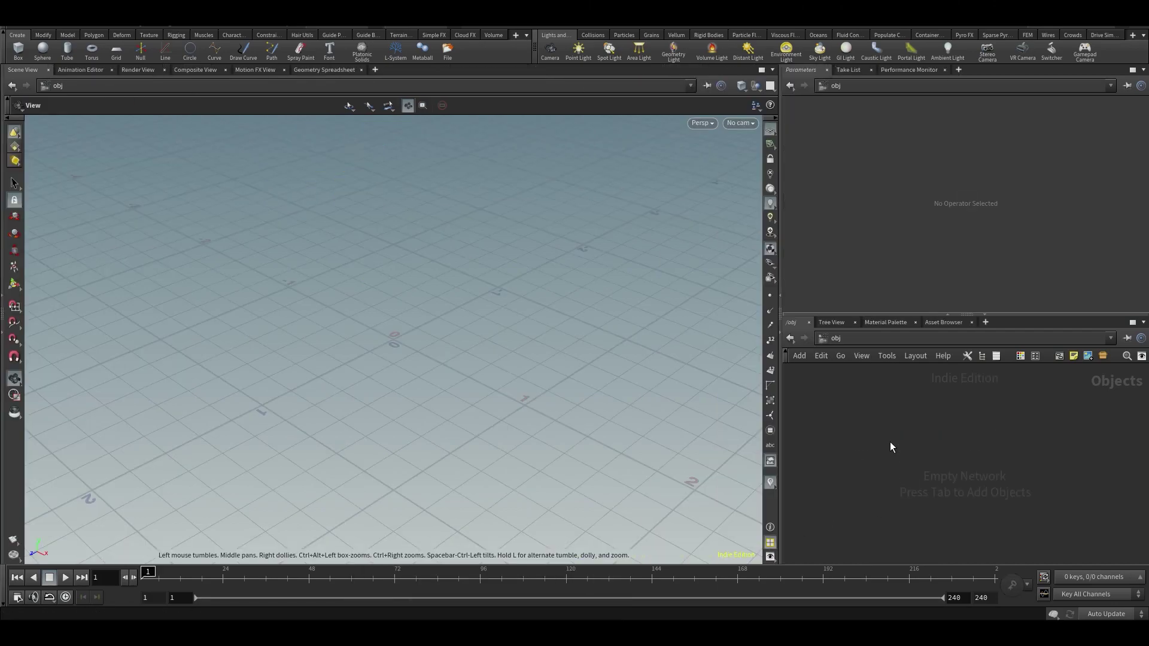
Step: Create a Subnetwork at the object level with a second Subnetwork nested inside it, and enter the inner one
key(Tab)
text(sub)
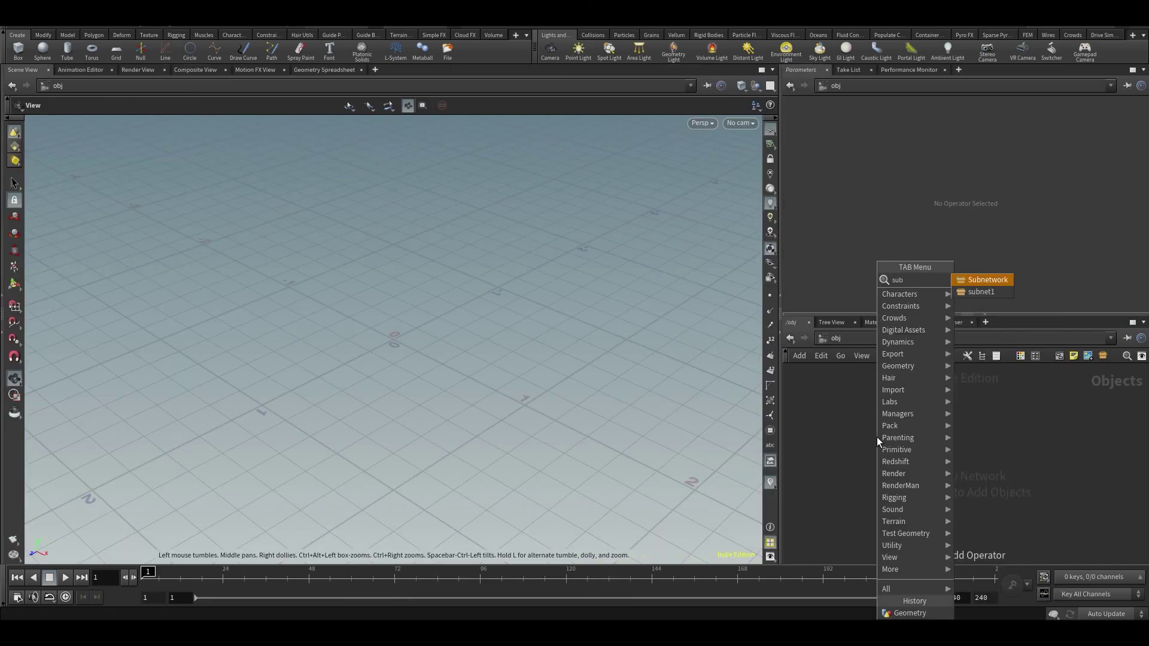
key(Return)
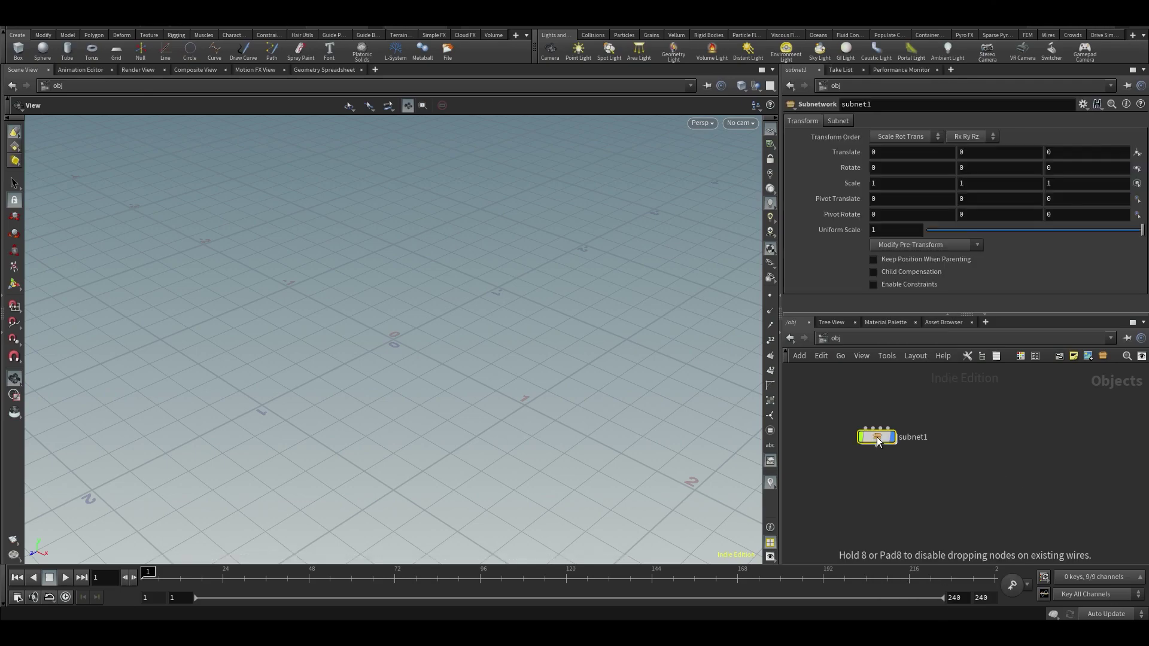
double_click(877, 437)
key(Tab)
text(sub)
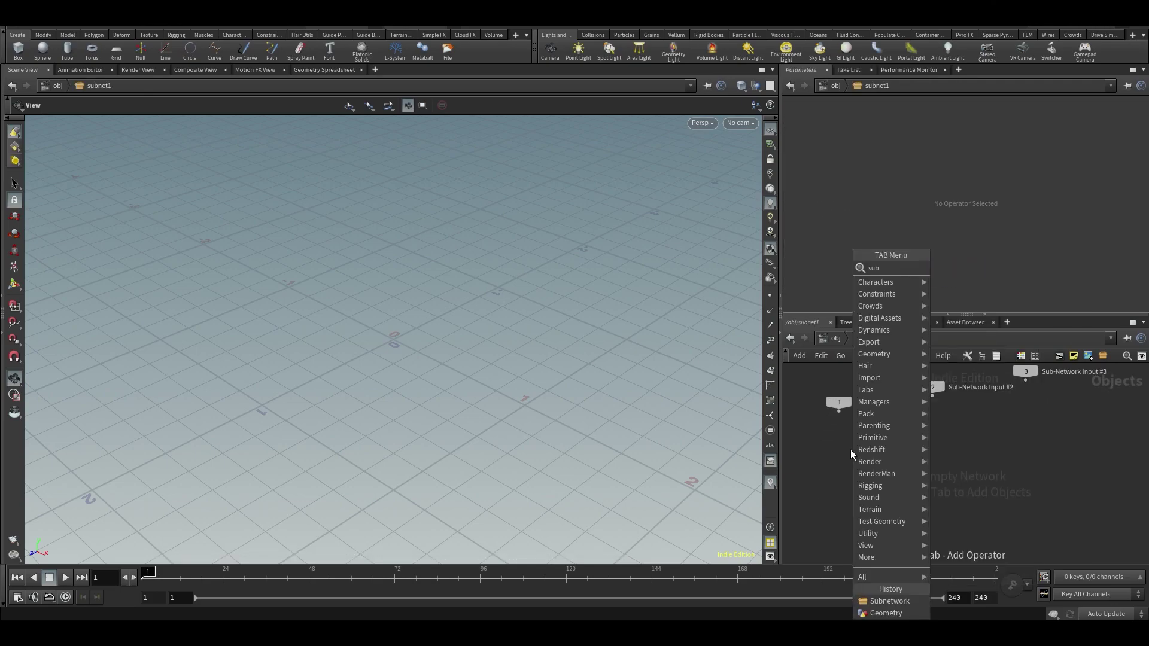
key(Return)
double_click(849, 450)
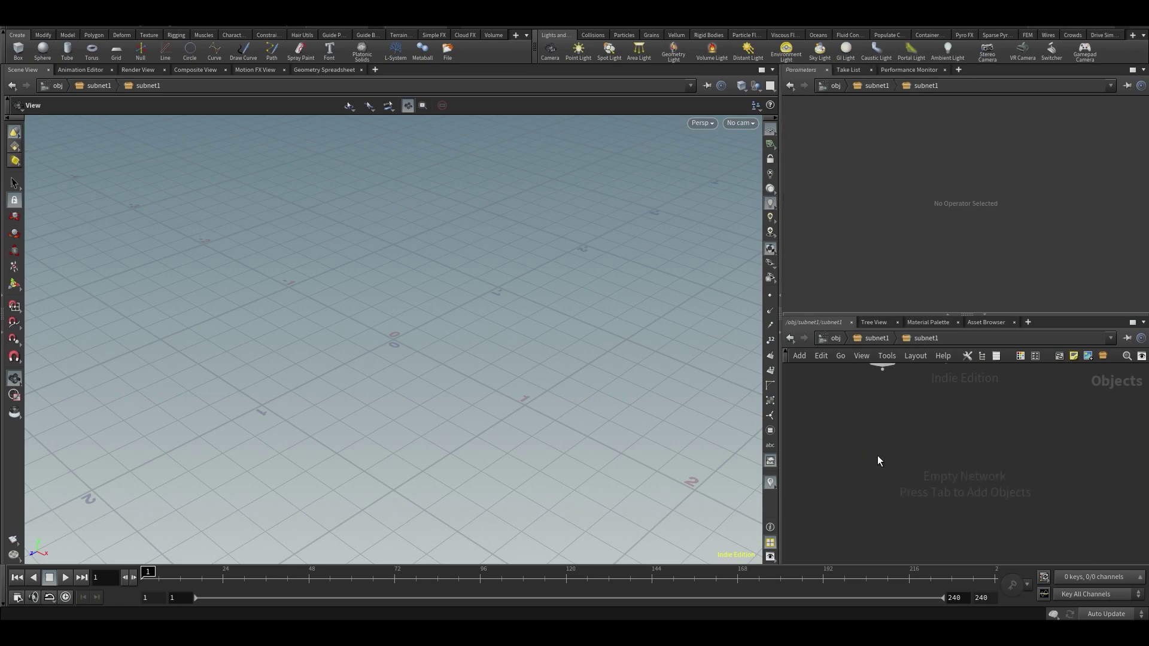
Step: Paste object_1 and object_2 into the inner subnetwork and show the Tree View pane beside the viewport
key(ctrl+v)
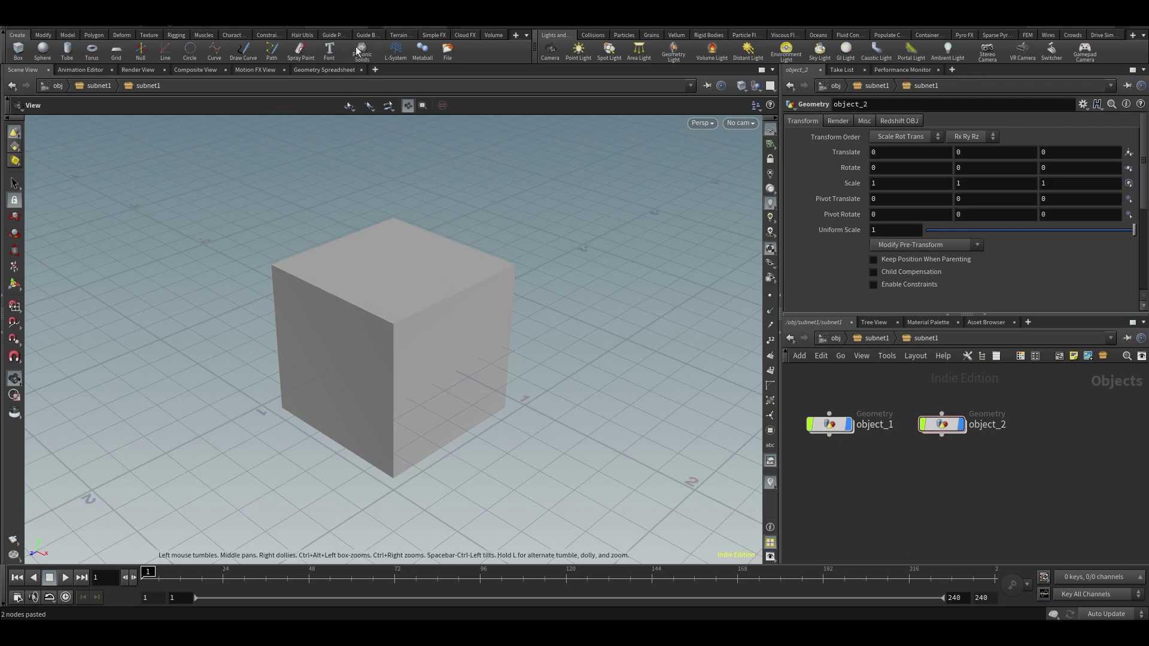
click(350, 24)
click(123, 156)
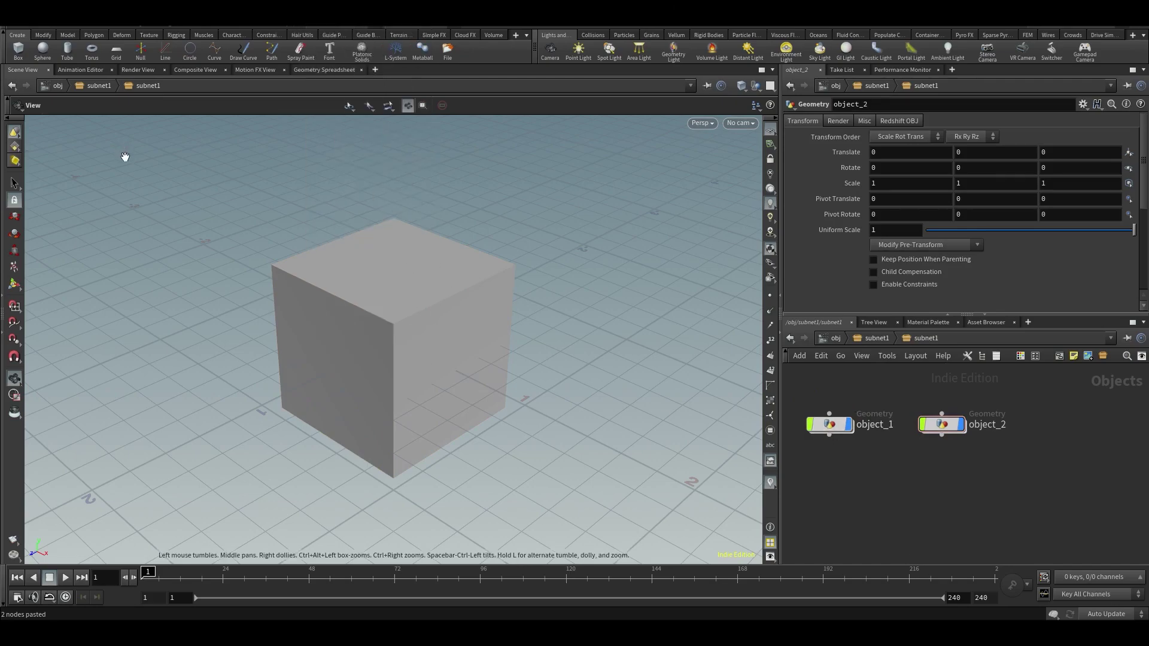
click(1, 296)
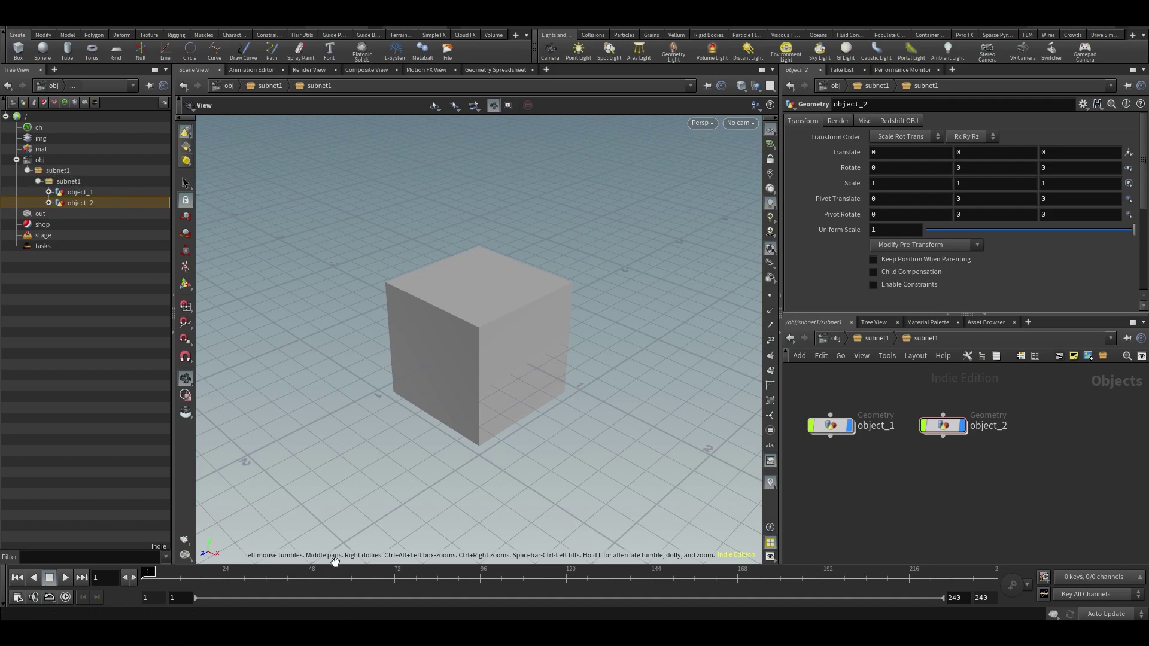
Step: Enter the pasted object_2 and inspect transform3's node information and its absolute Y translation expression
mouse_move(484, 633)
double_click(955, 430)
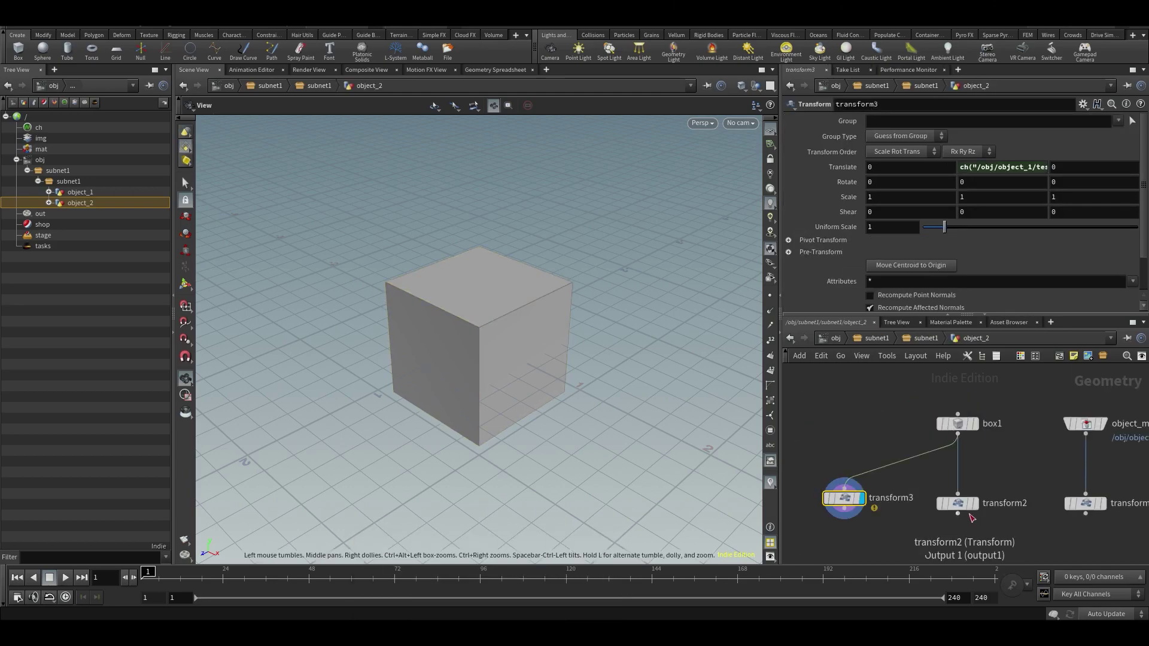
right_click(855, 500)
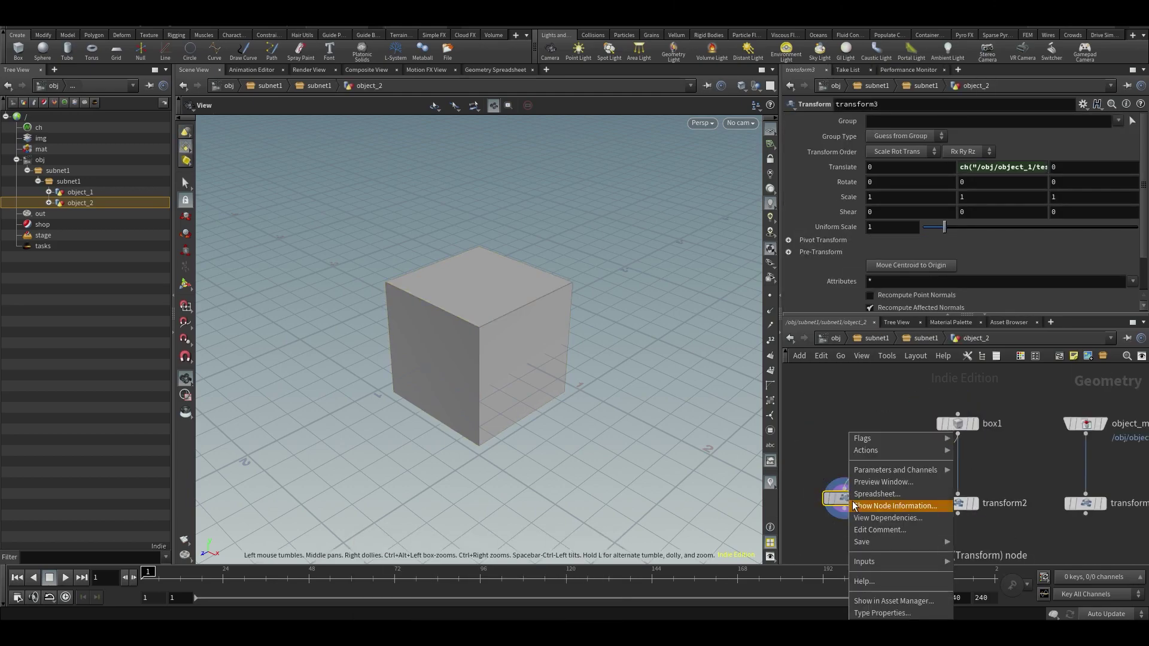
middle_click(843, 498)
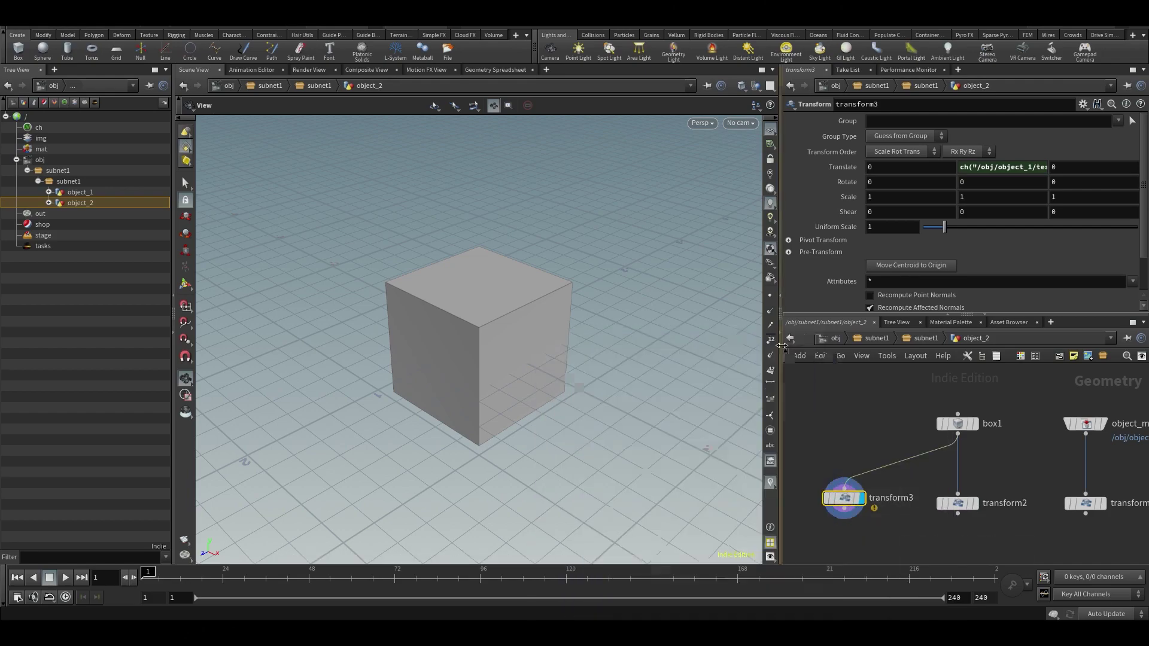
scroll(974, 198, down, 1)
scroll(1007, 153, up, 1)
click(1008, 166)
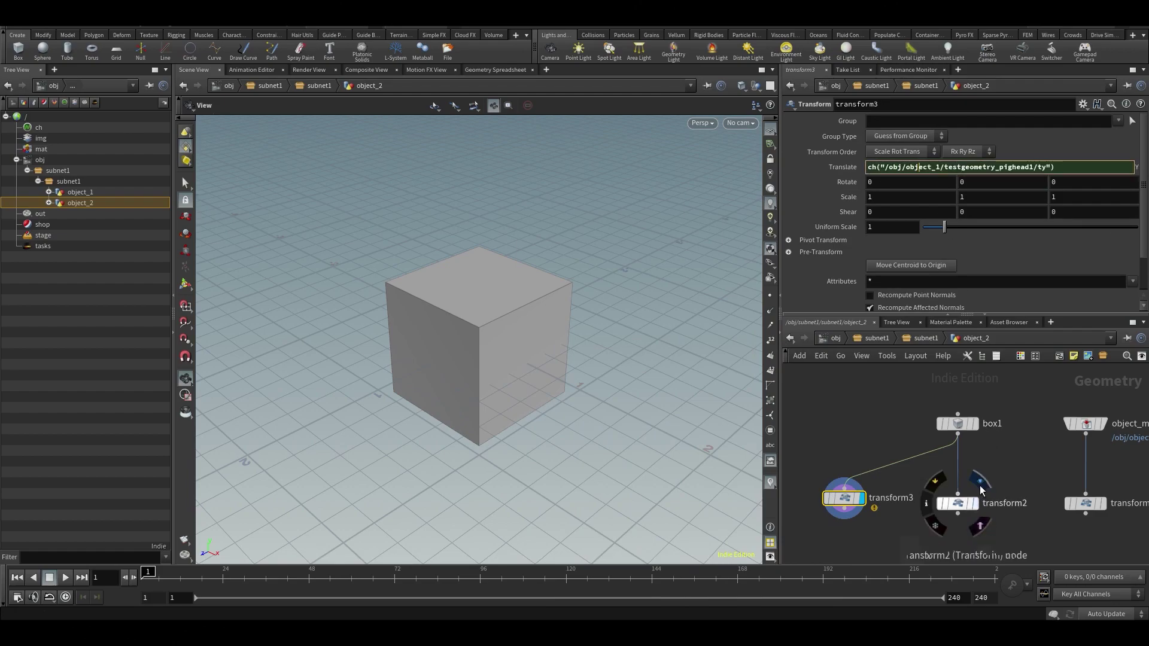
Step: Select transform2 and make it the displayed node, with its box framed in the viewport
click(974, 504)
scroll(513, 312, down, 8)
middle_drag(513, 274, 520, 341)
scroll(520, 341, up, 2)
Step: Examine the ../../ prefix and the object_1 part of the pasted transform2's Y translation expression
click(1017, 168)
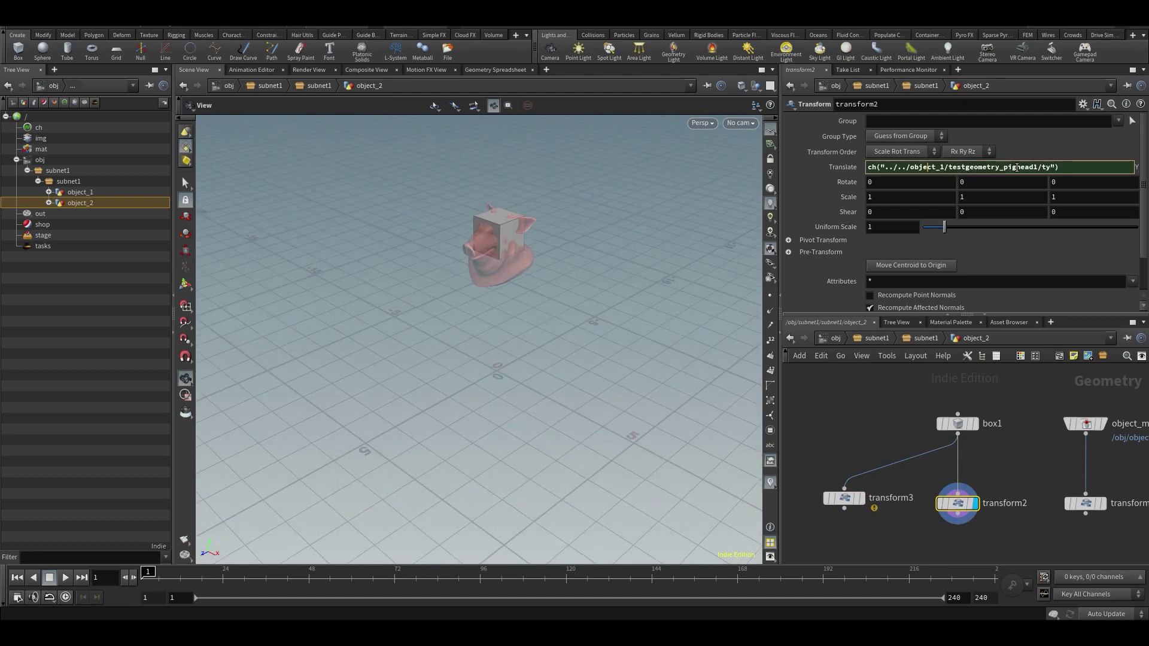
click(921, 494)
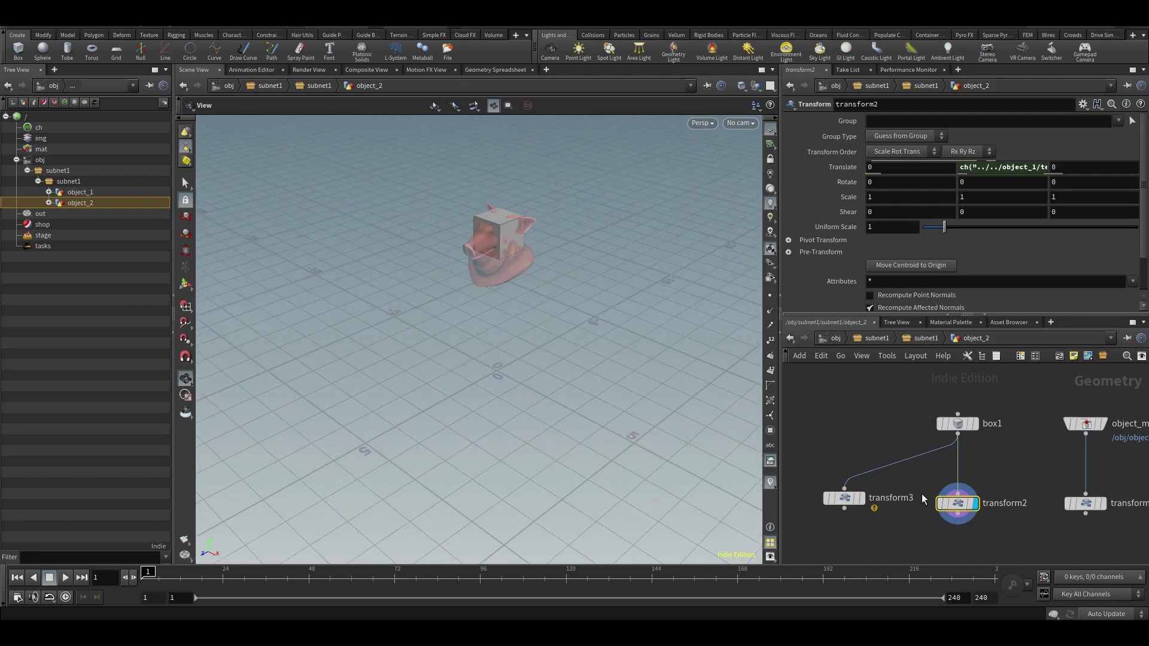
middle_drag(921, 494, 928, 482)
click(976, 168)
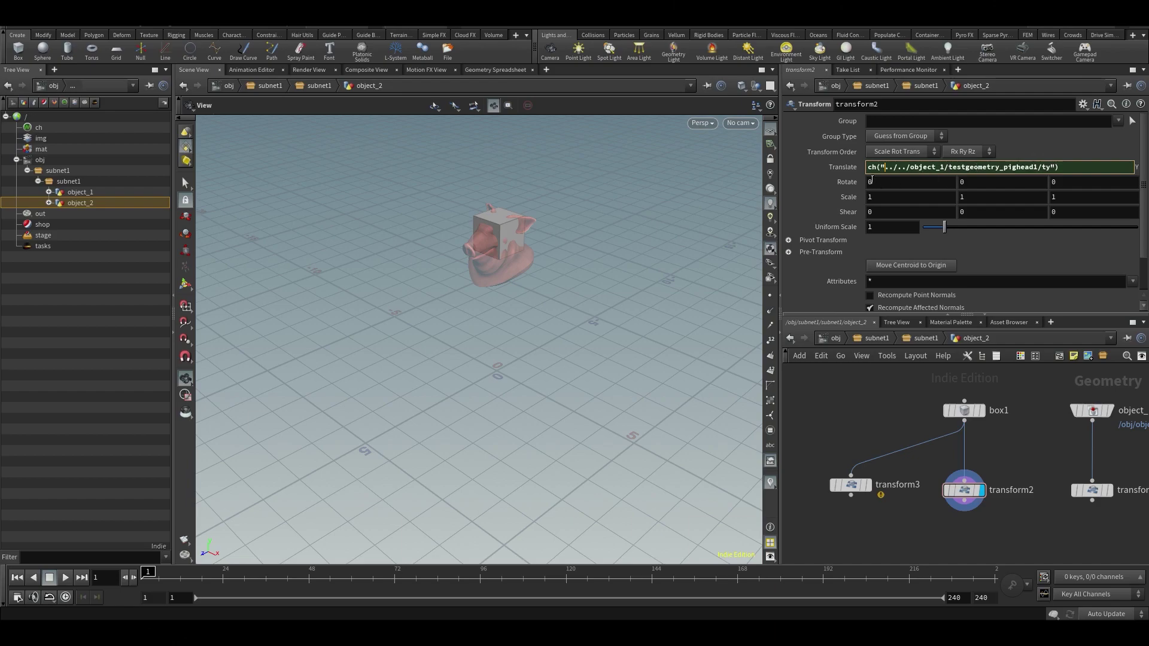
drag(883, 167, 891, 167)
drag(945, 169, 940, 168)
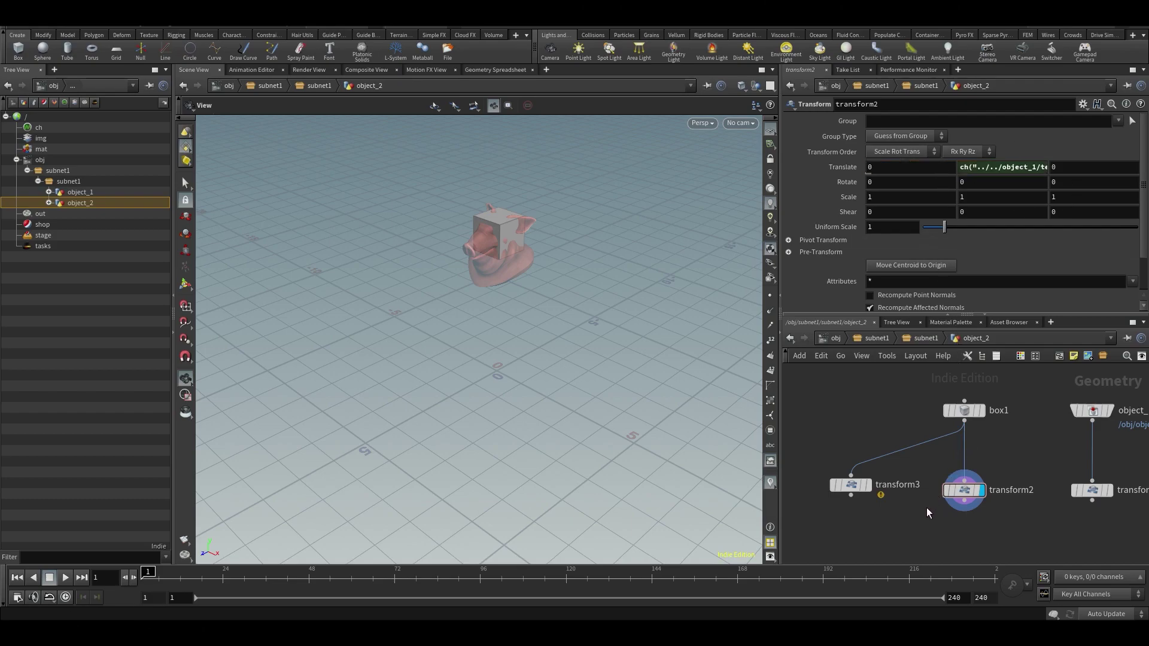
Step: Trace the successive parts of transform2's relative path, from ../../object_1 through testgeometry_pighead1 to the ty channel
scroll(927, 507, down, 2)
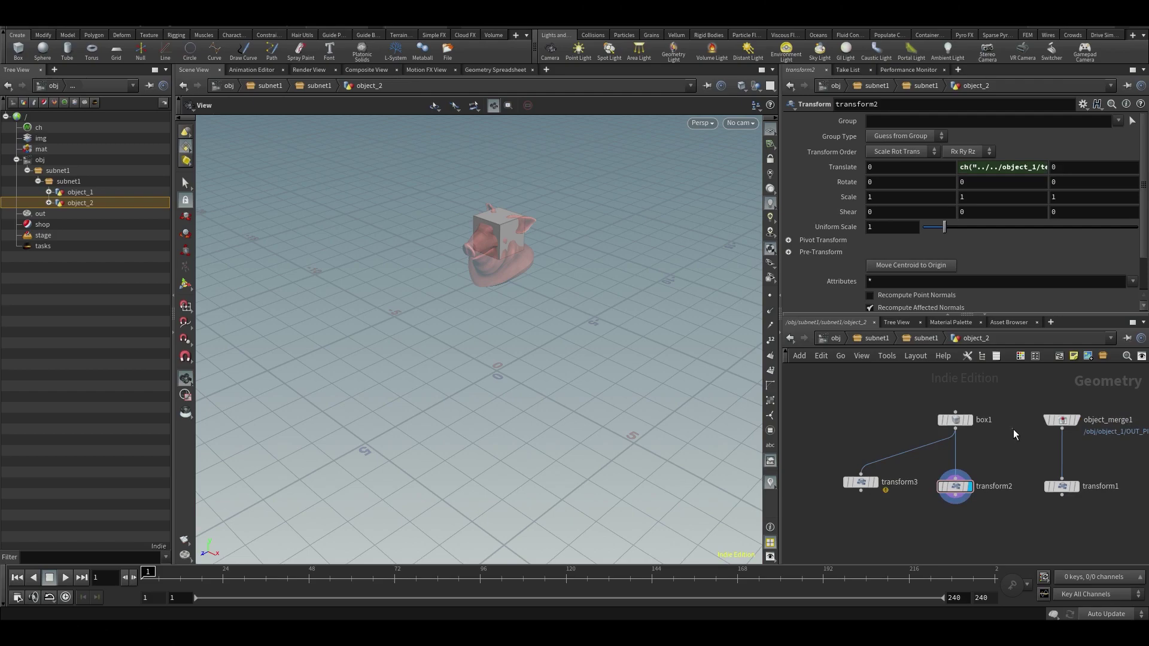
click(976, 167)
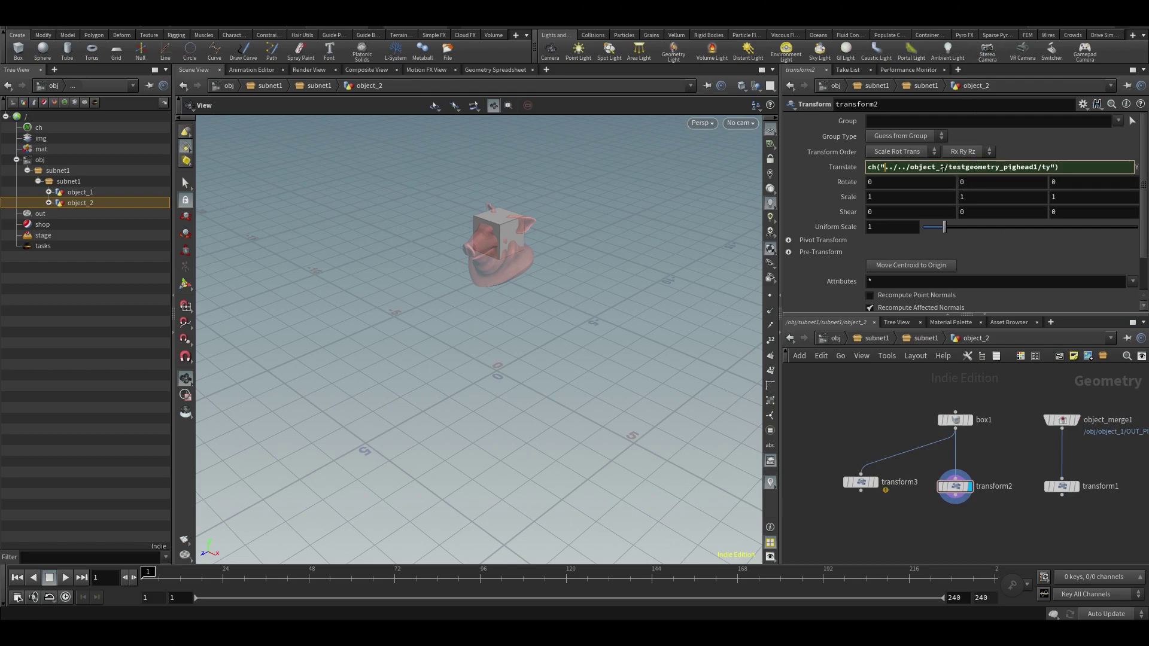
drag(1036, 169, 974, 169)
click(901, 169)
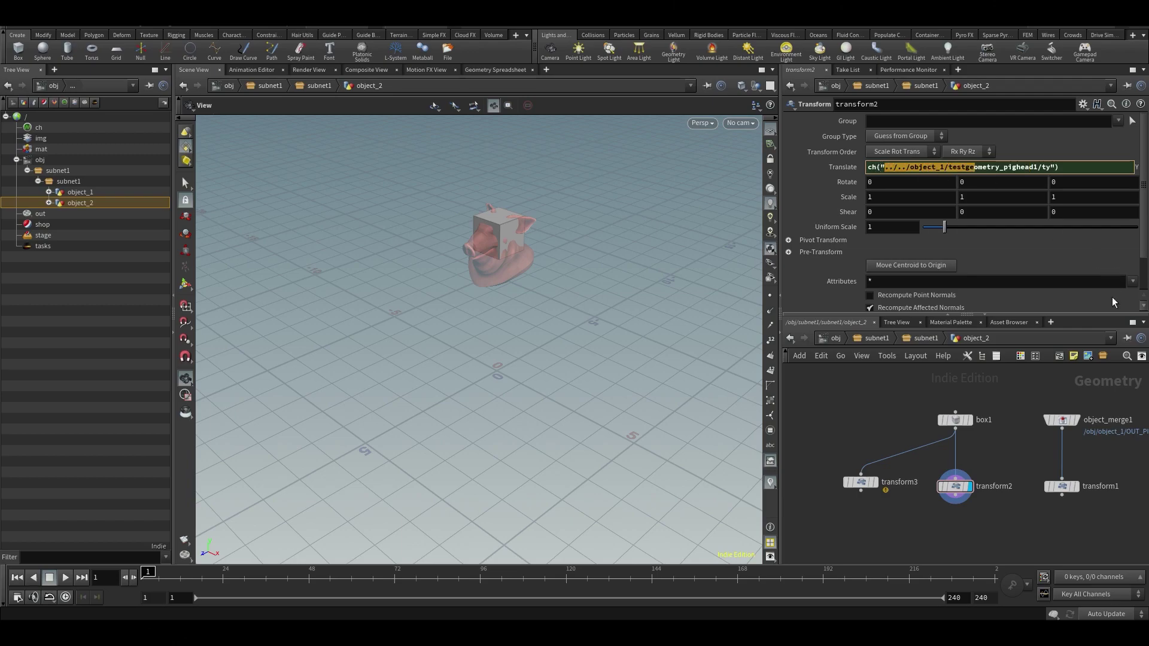
click(1038, 170)
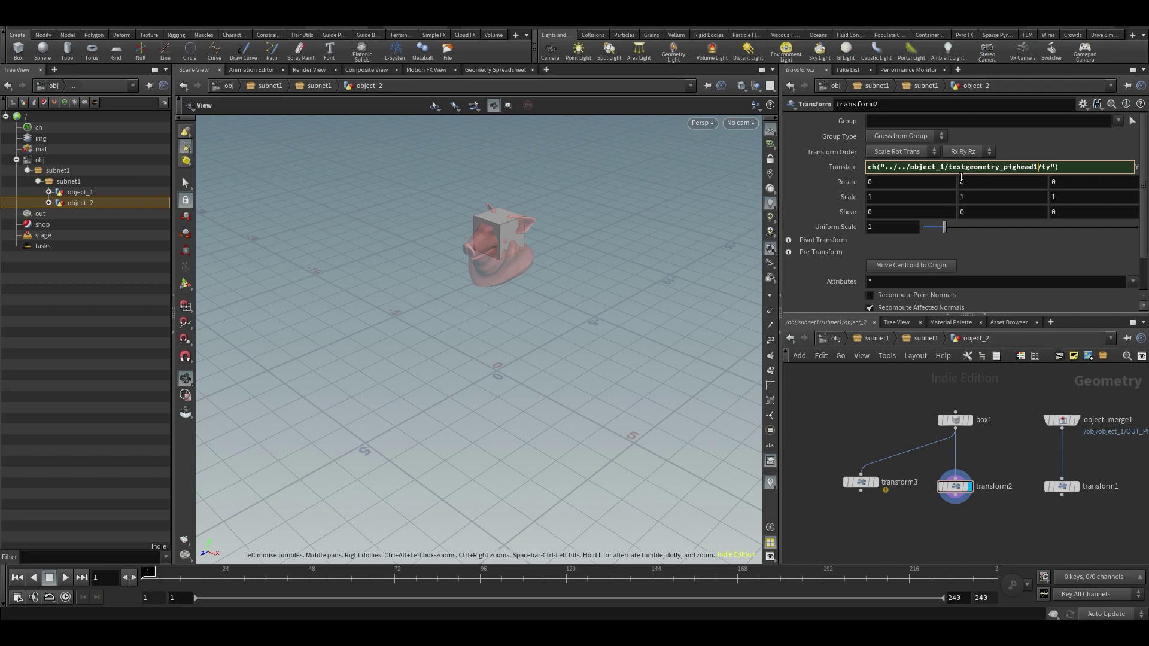
mouse_move(966, 168)
mouse_down()
mouse_move(913, 169)
mouse_move(977, 167)
mouse_up()
click(982, 167)
drag(883, 168, 958, 167)
click(911, 168)
click(952, 167)
click(1033, 171)
middle_drag(990, 510, 985, 492)
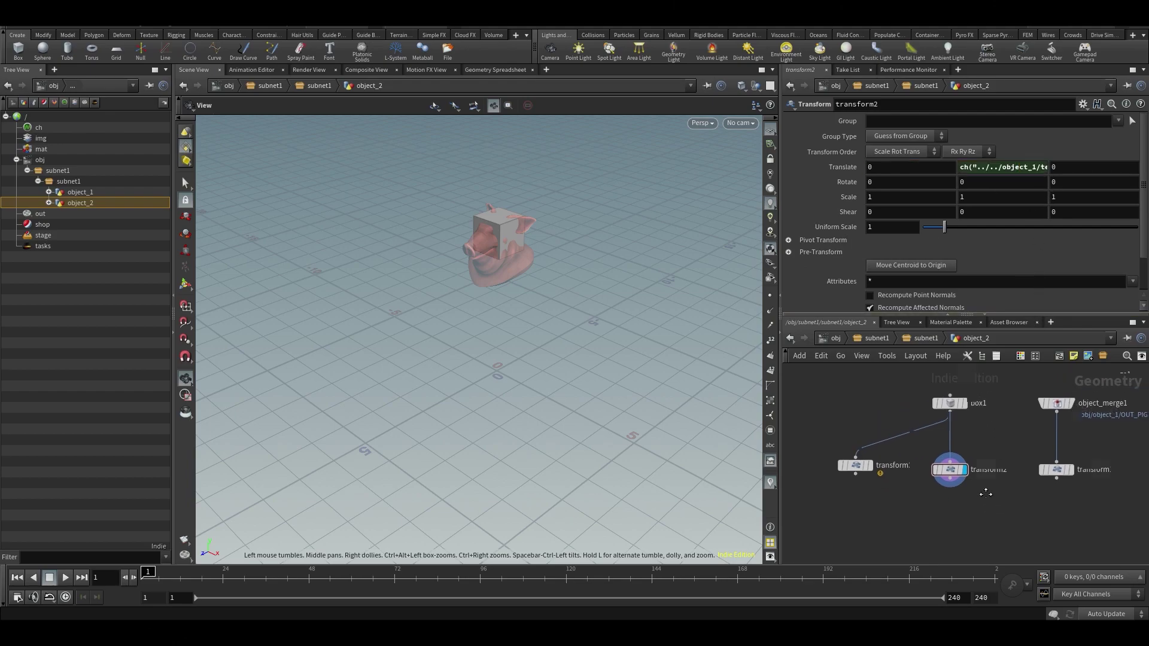